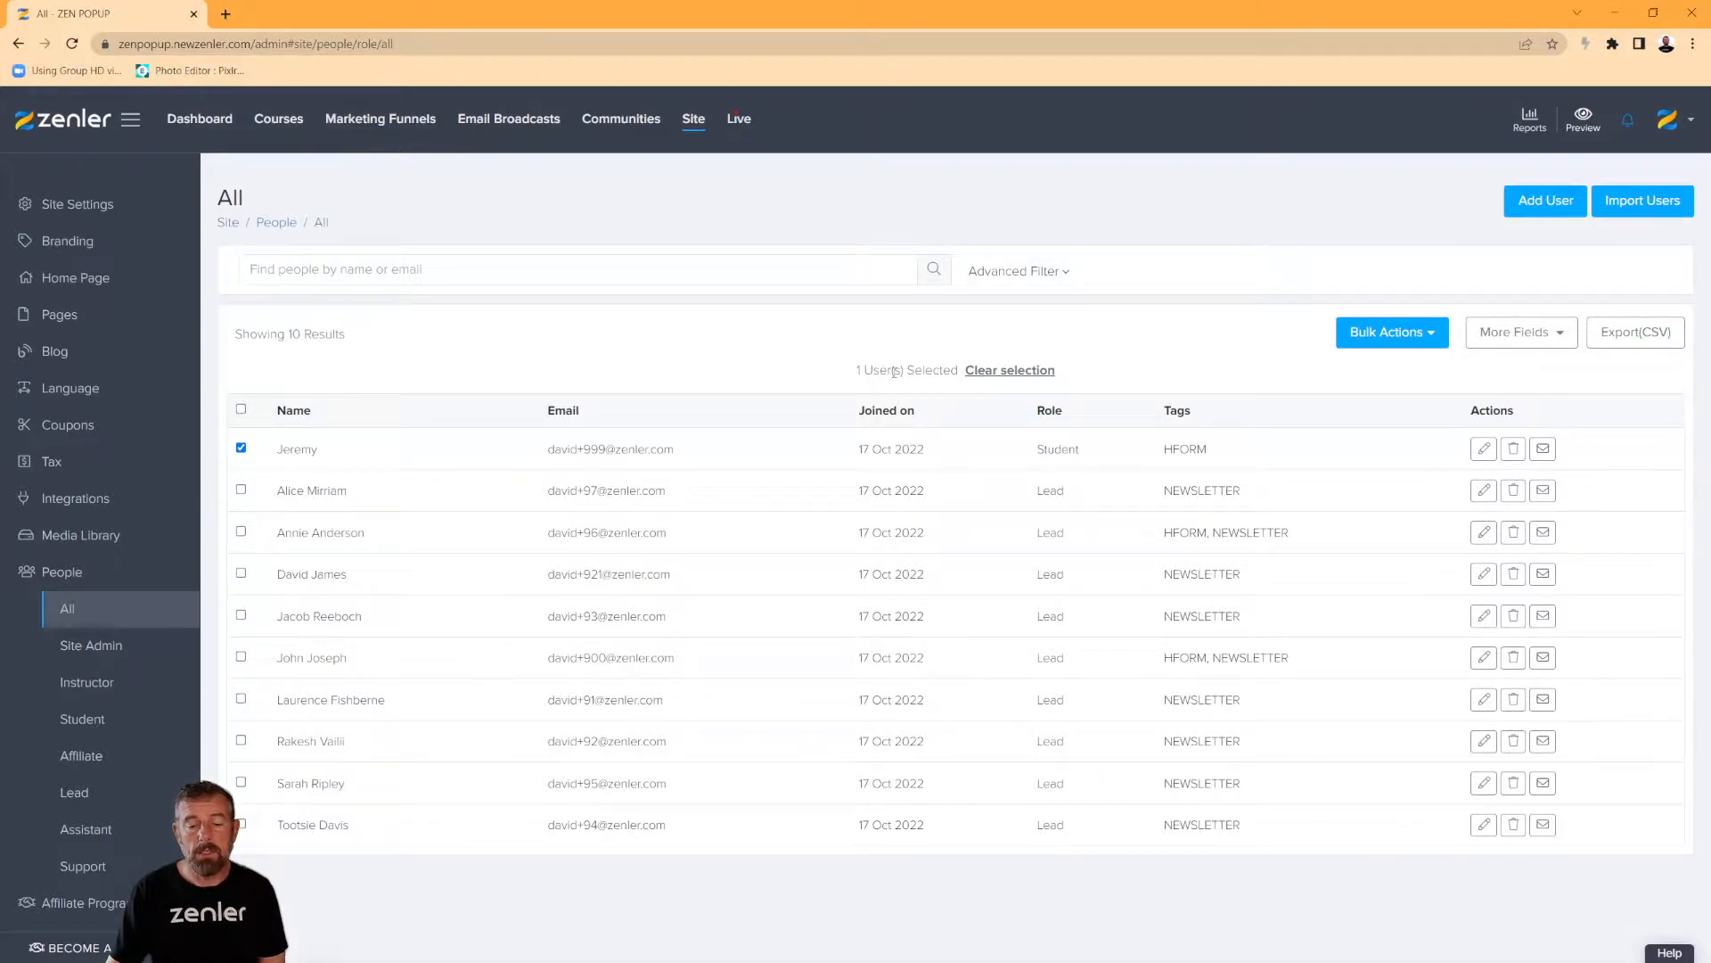
# - Remove the HFORM tag from the first two users in the people list with a bulk action
pyautogui.click(240, 409)
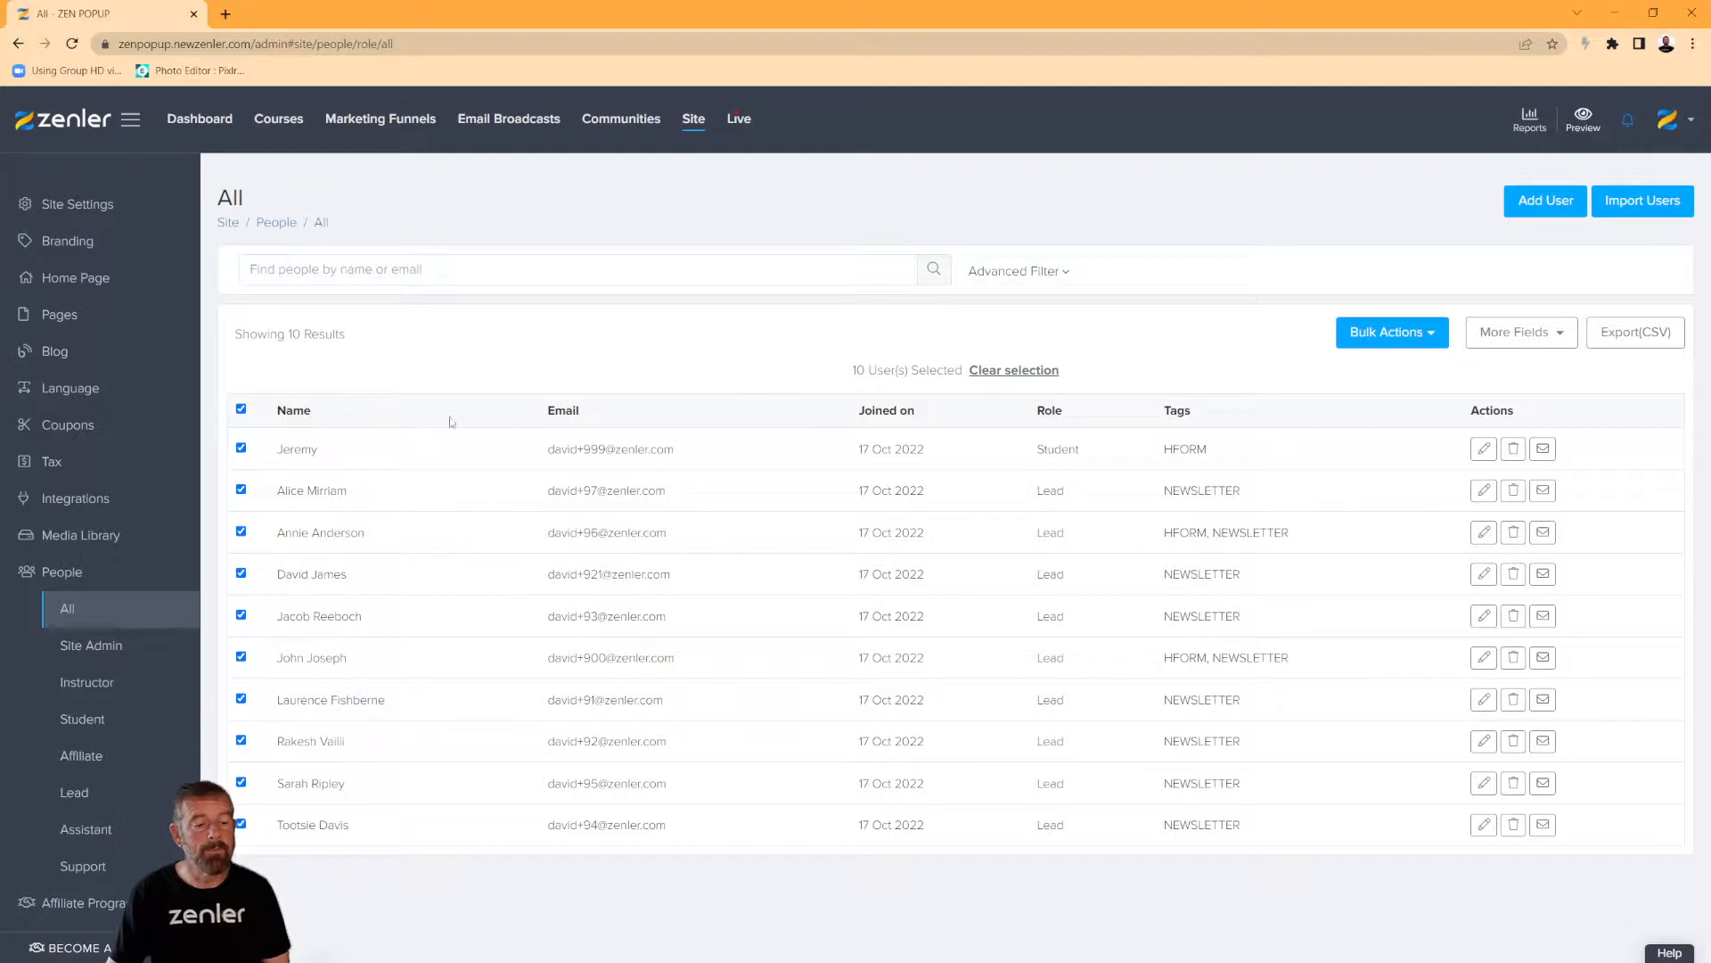
pyautogui.click(241, 410)
pyautogui.click(241, 448)
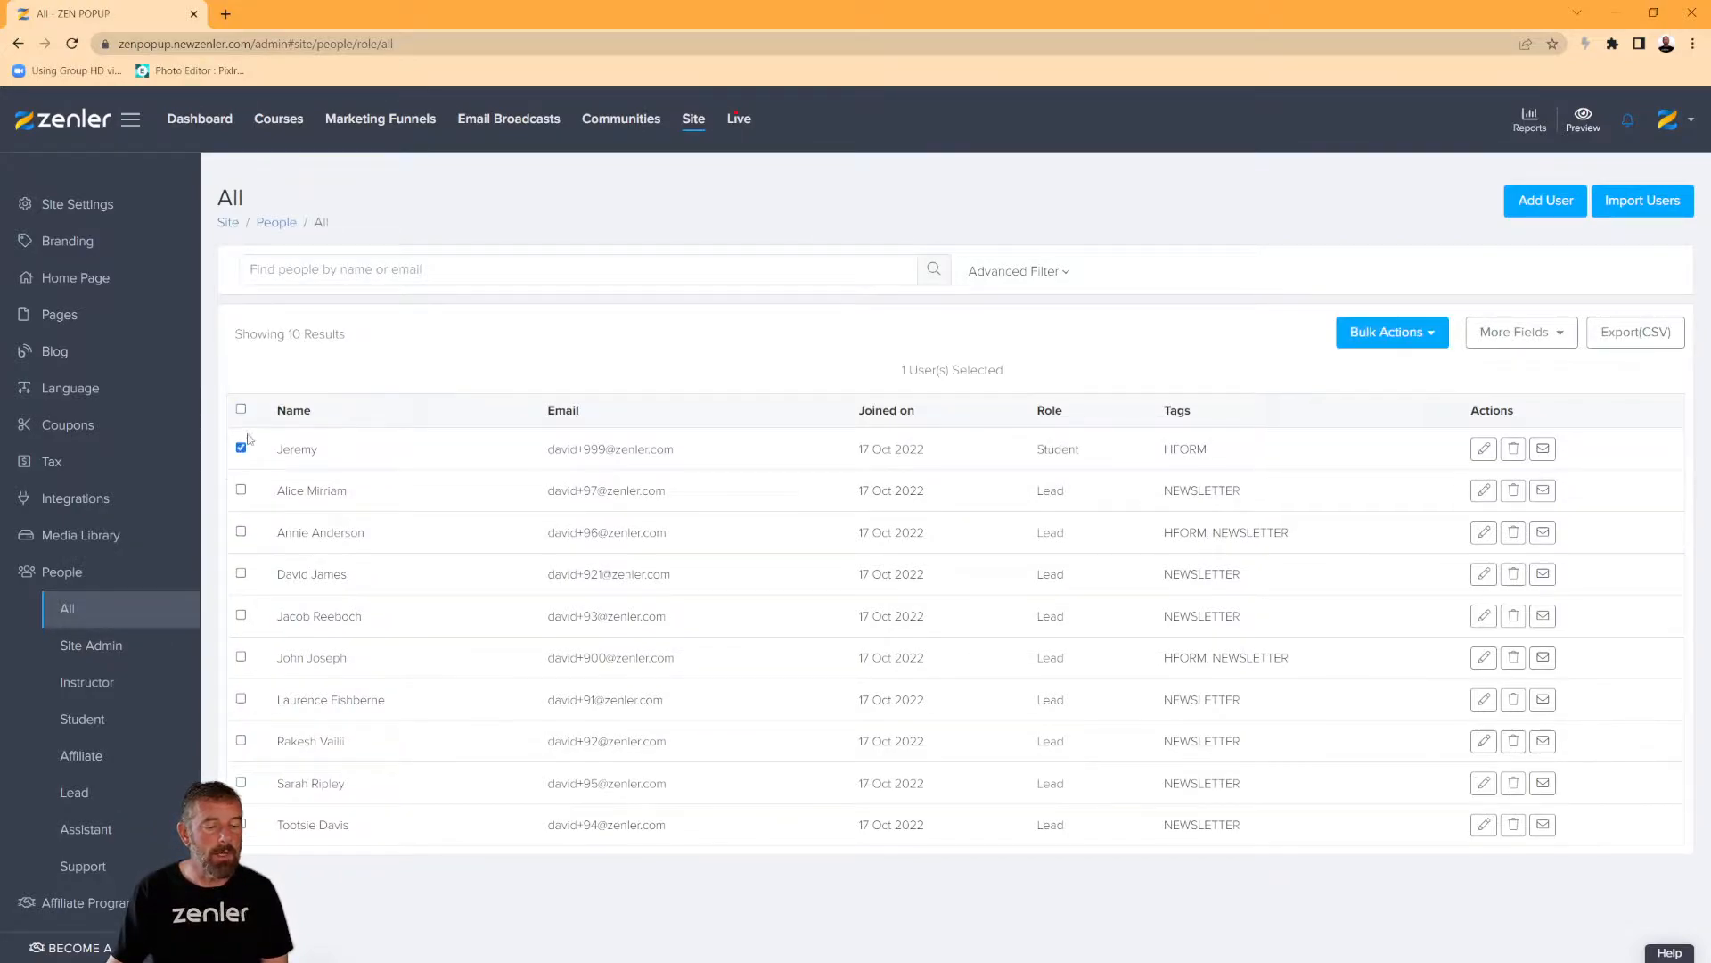
pyautogui.click(241, 489)
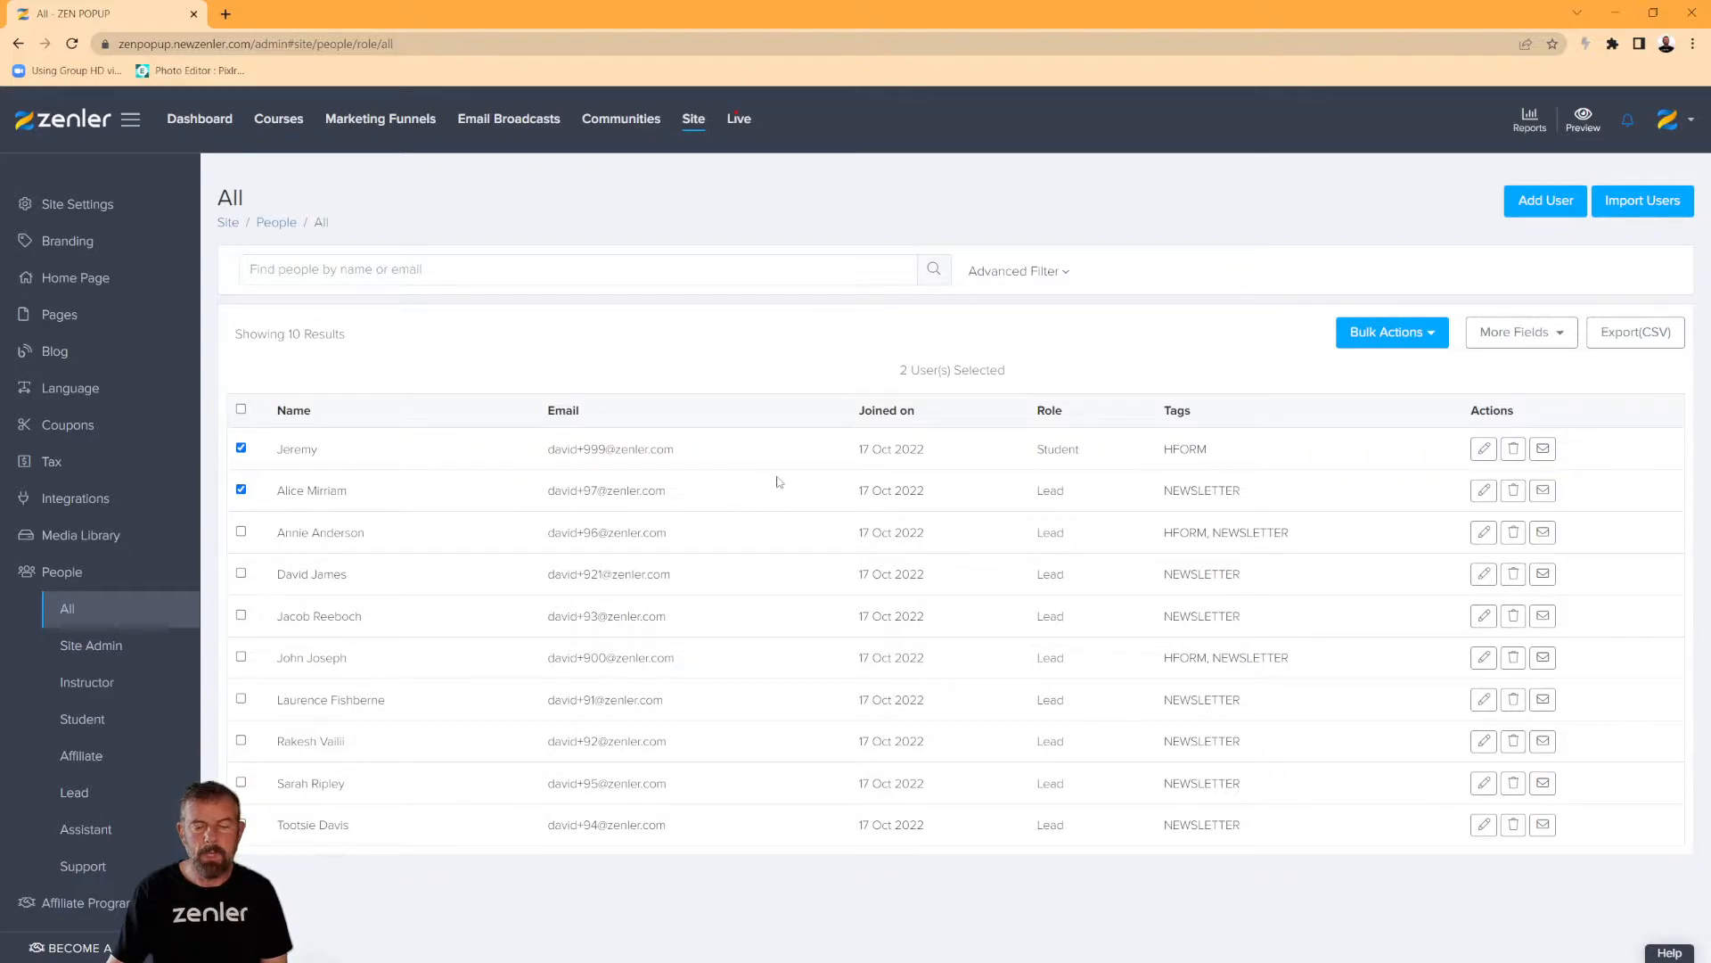
pyautogui.click(1431, 339)
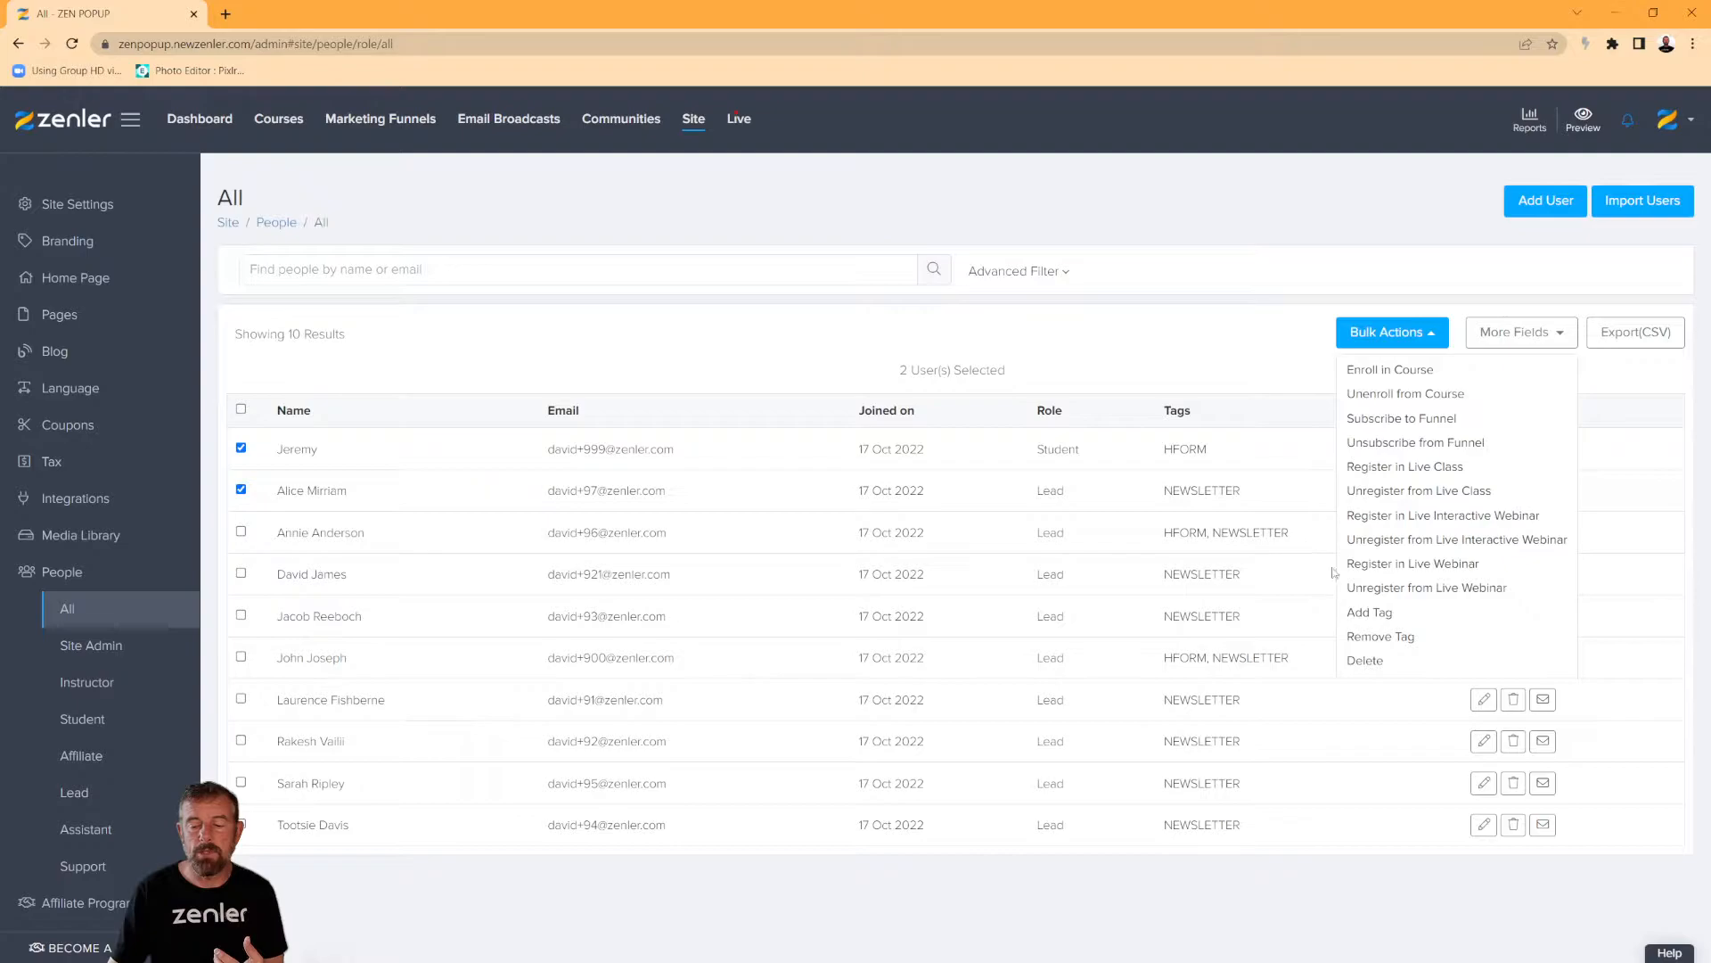
pyautogui.click(1359, 637)
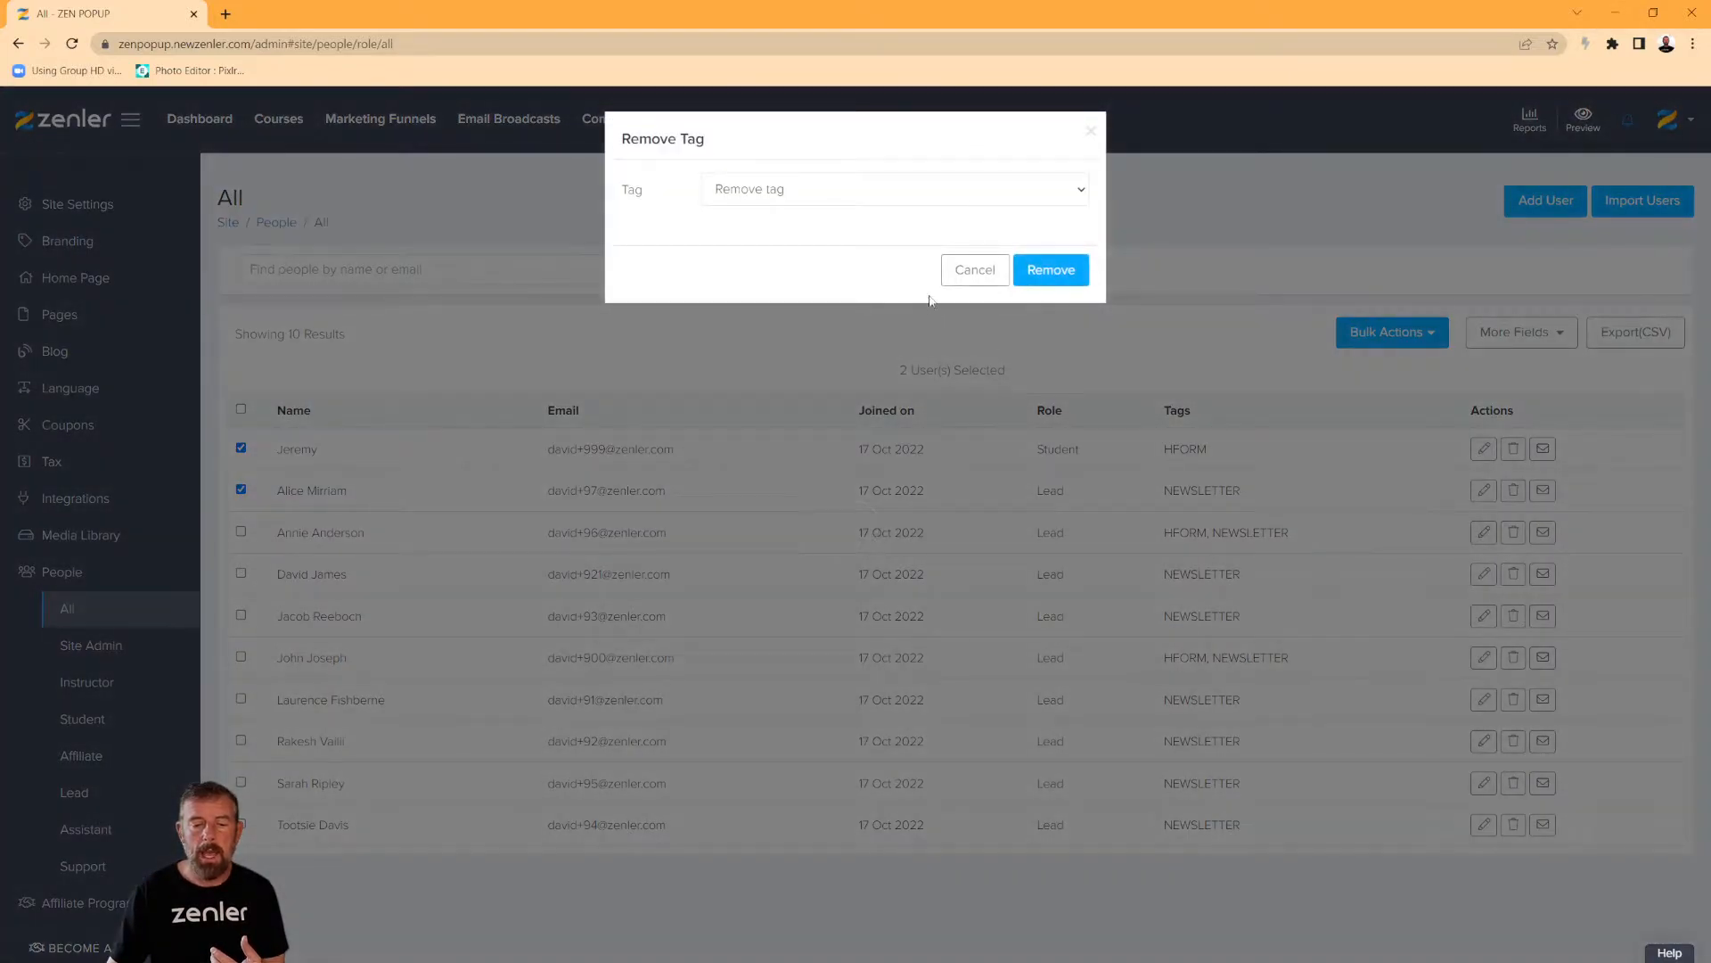
pyautogui.click(851, 196)
pyautogui.click(802, 233)
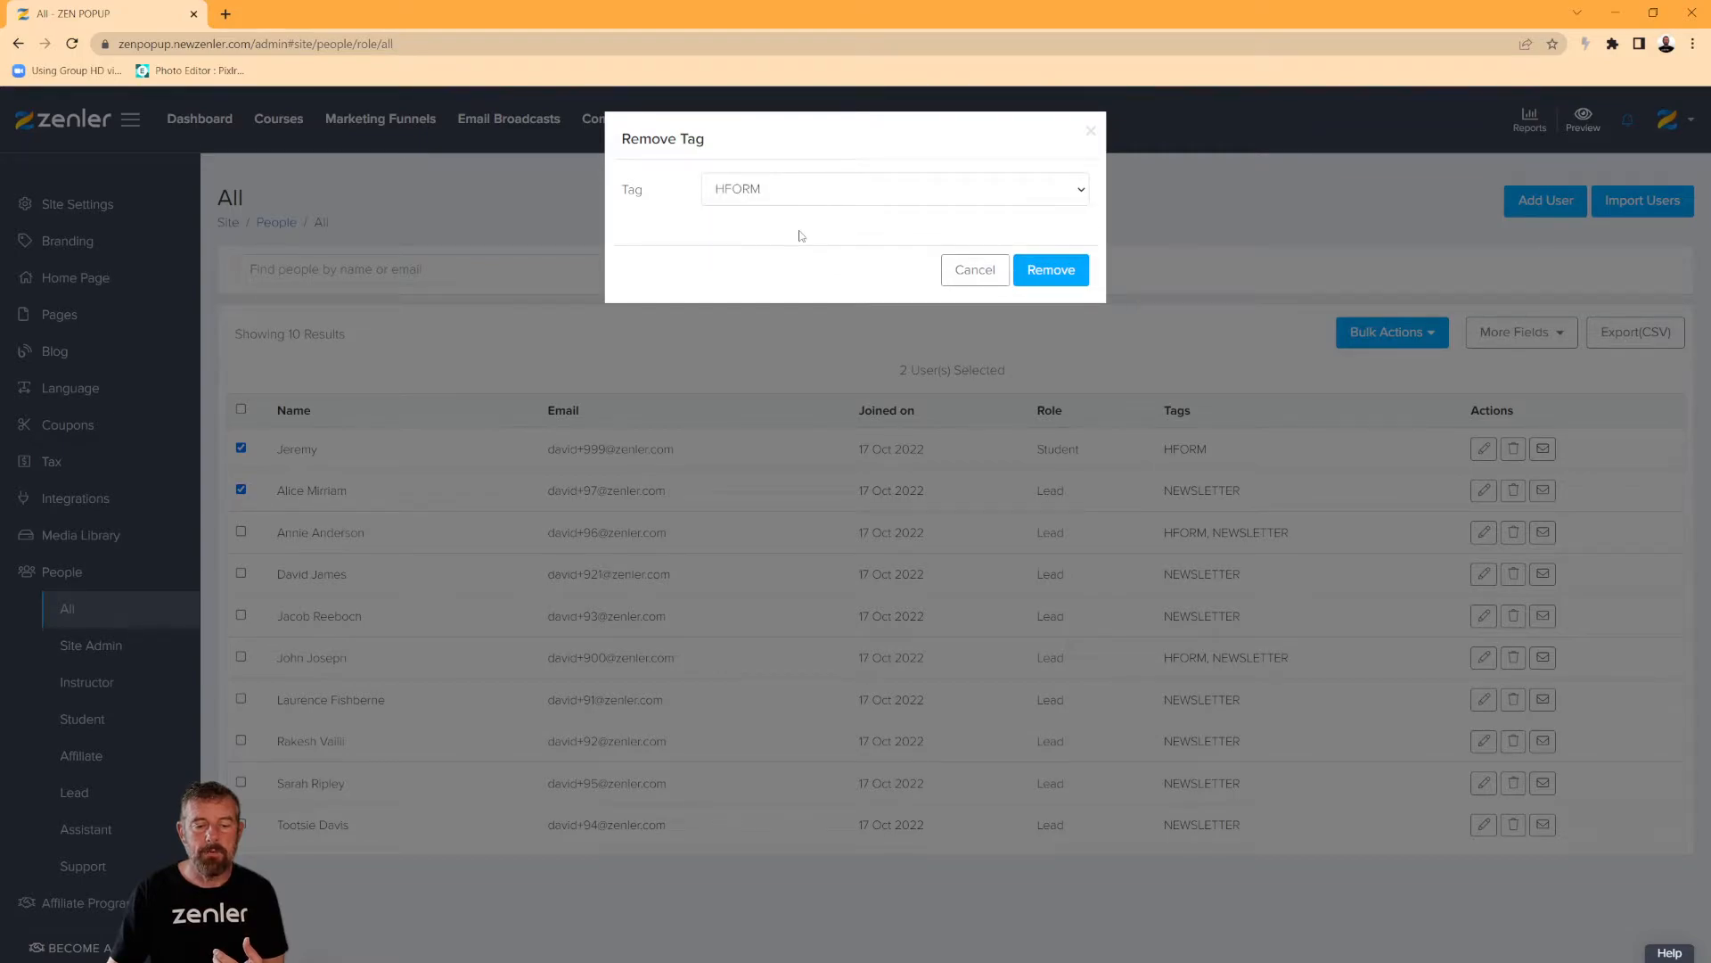
pyautogui.click(1043, 277)
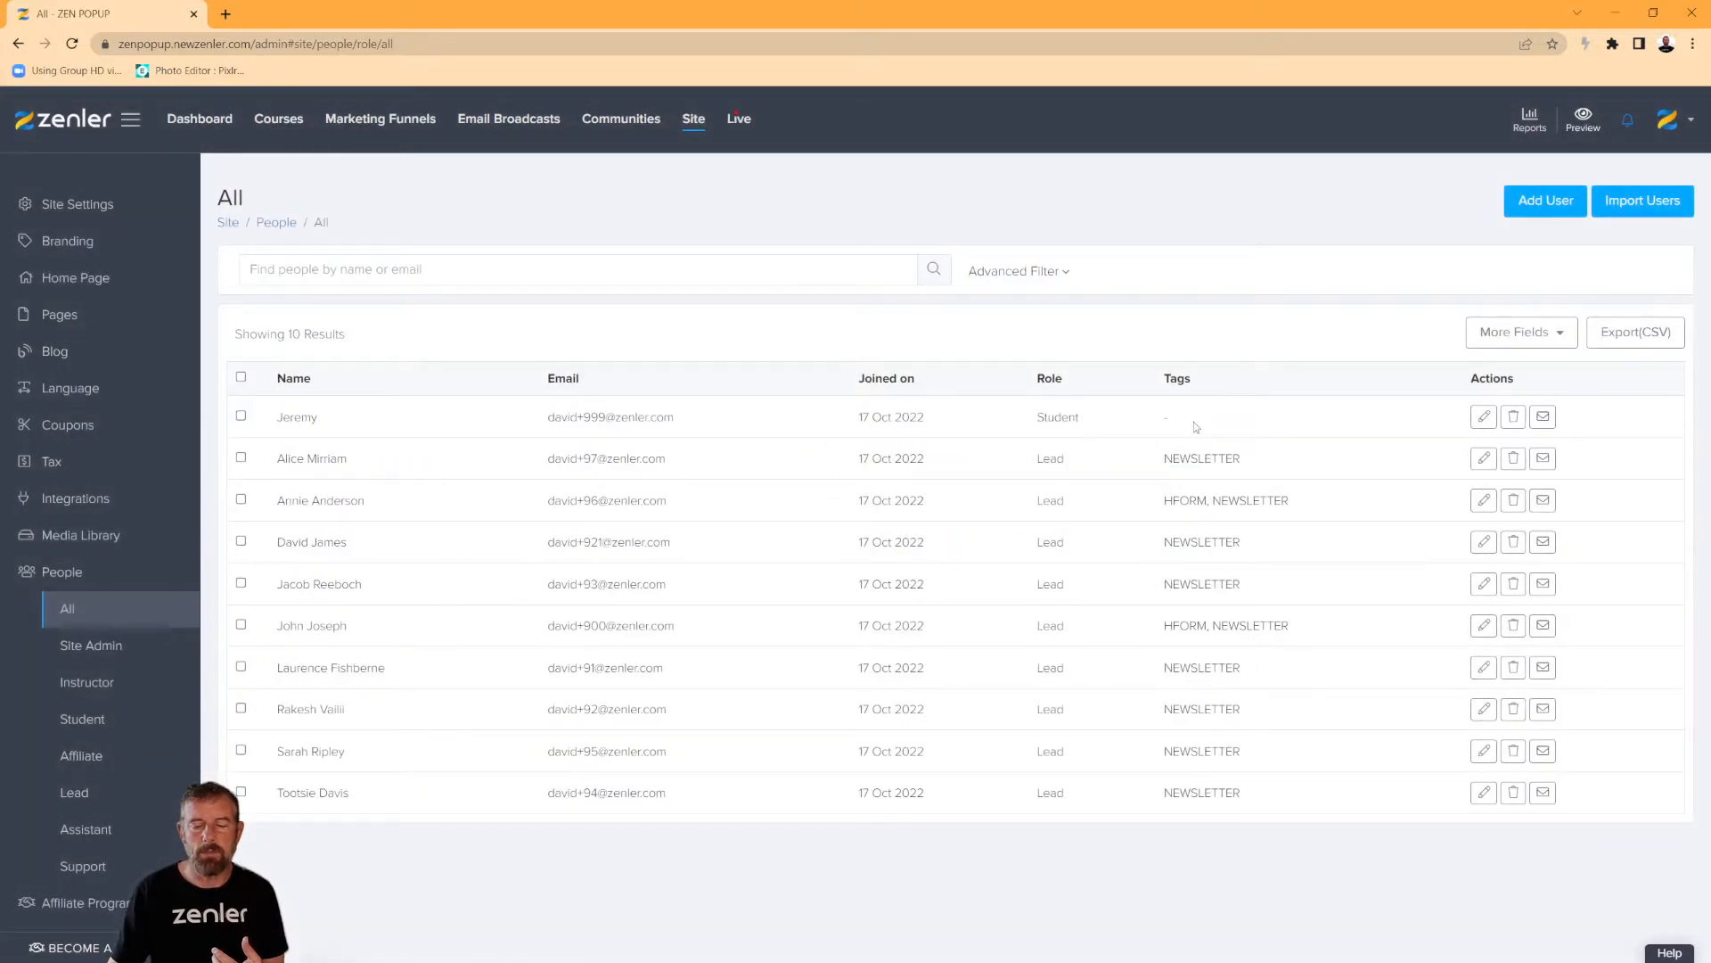
# - Remove the NEWSLETTER tag from only the second user in the people list
pyautogui.click(242, 458)
pyautogui.click(1426, 332)
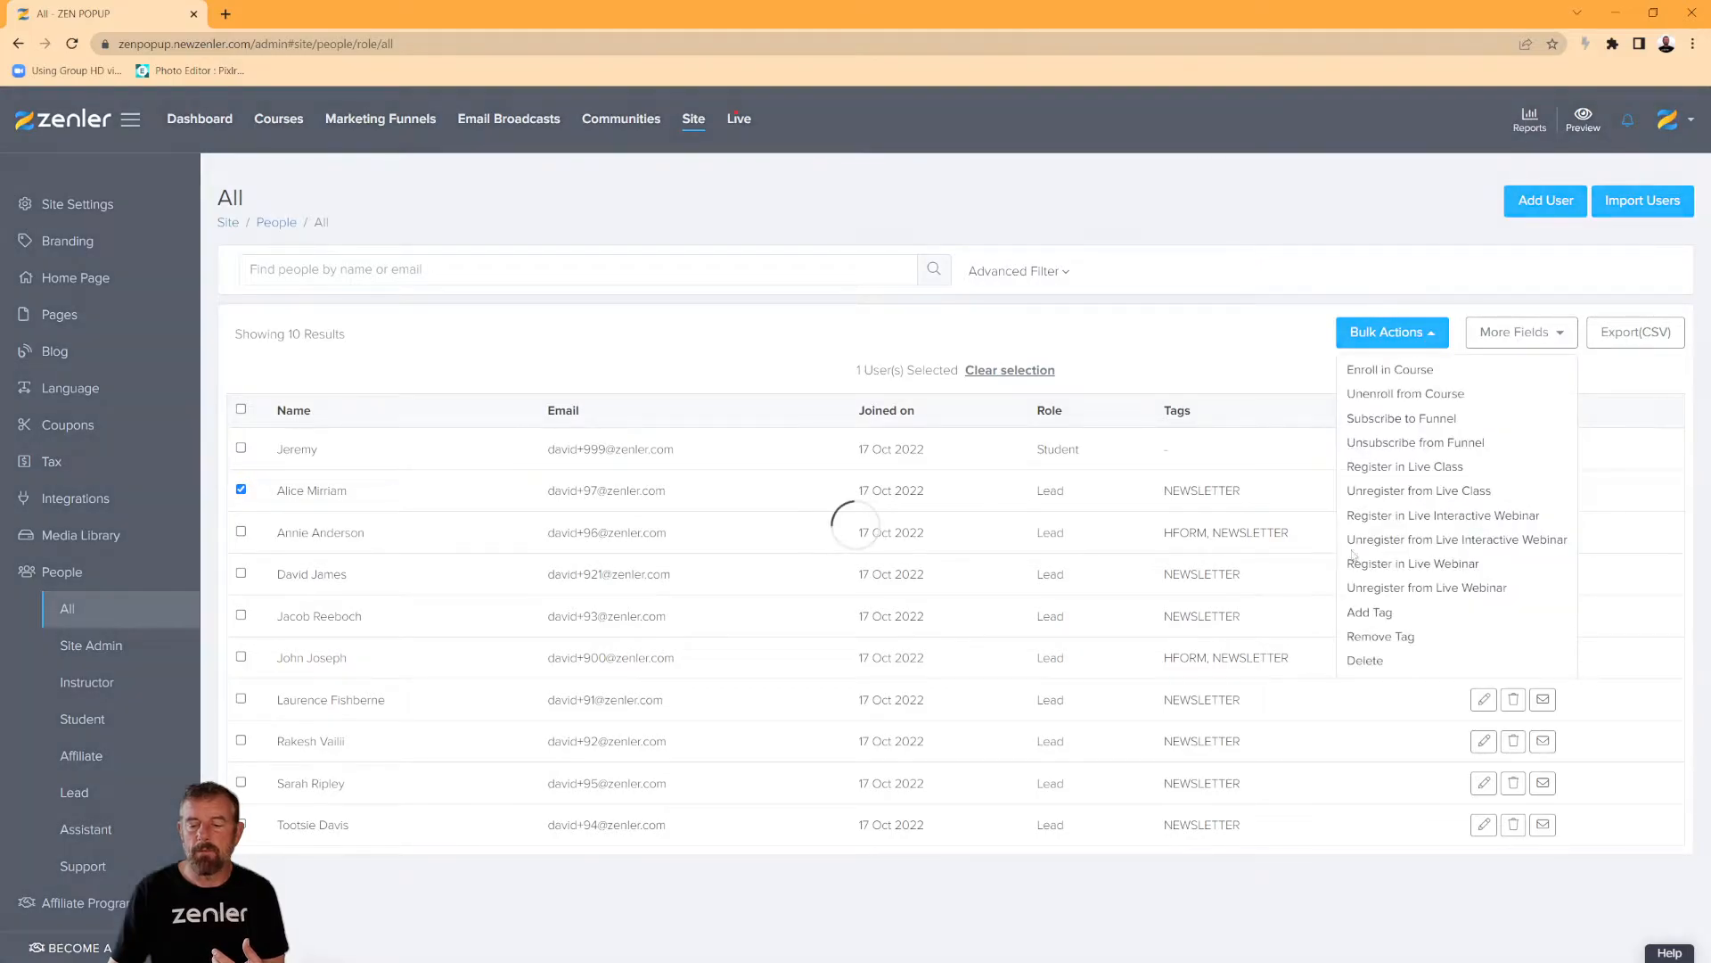
pyautogui.click(1380, 636)
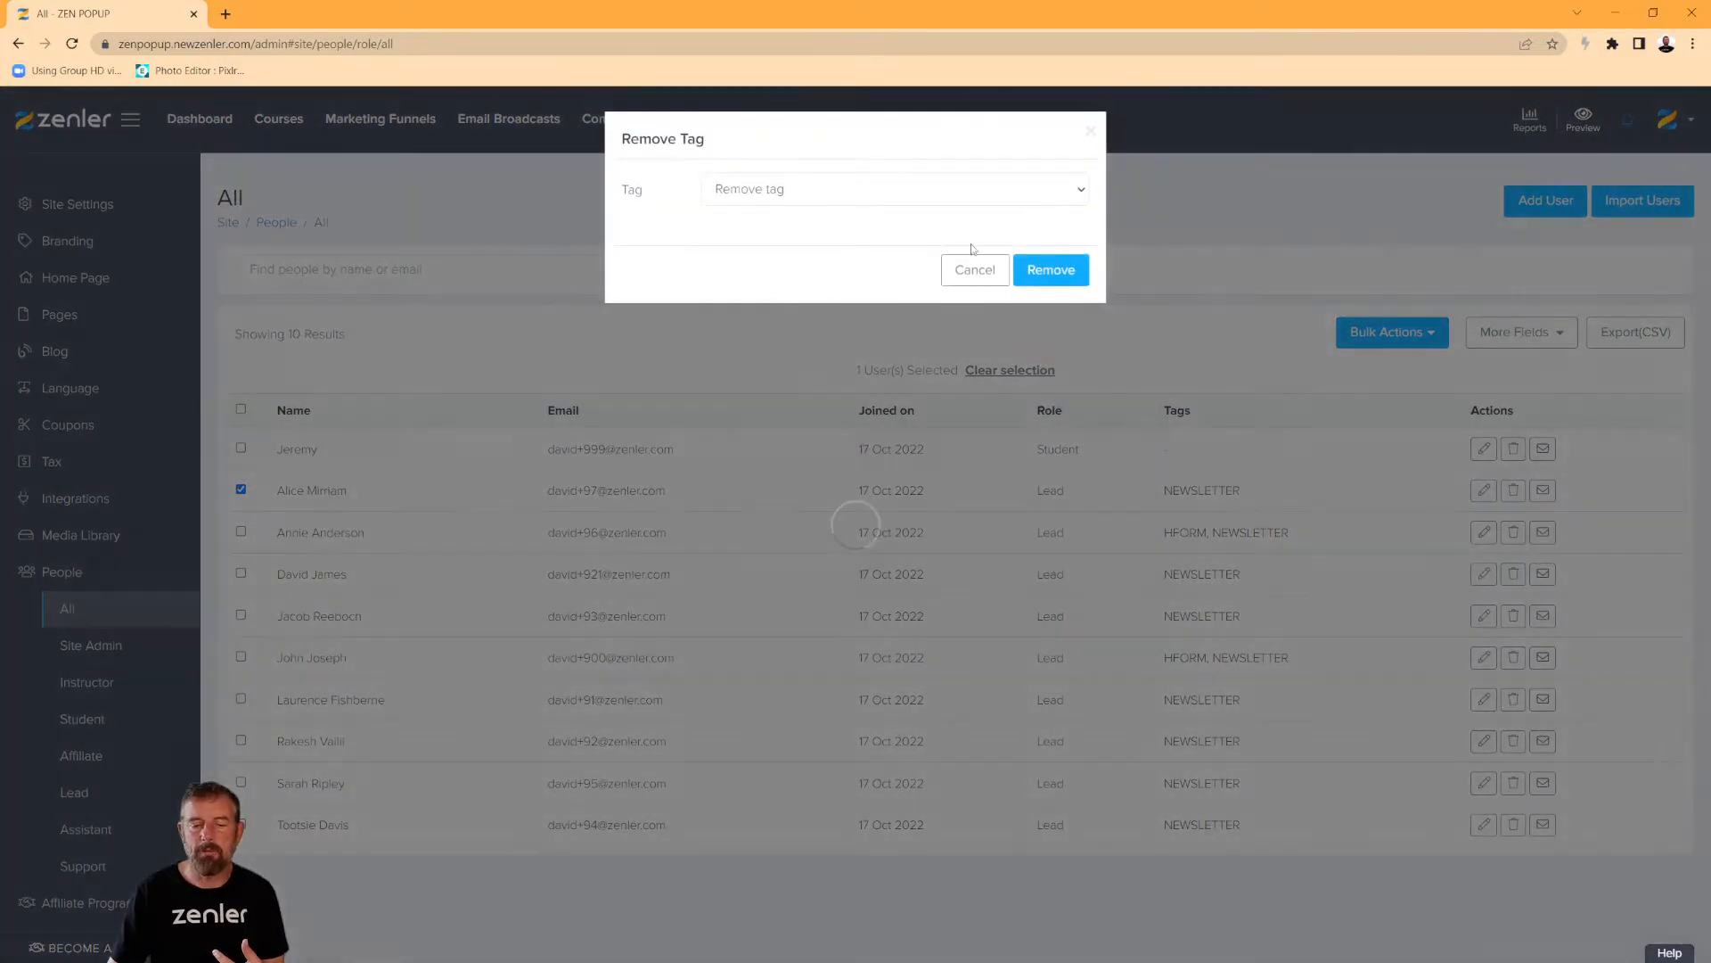
pyautogui.click(986, 195)
pyautogui.click(855, 232)
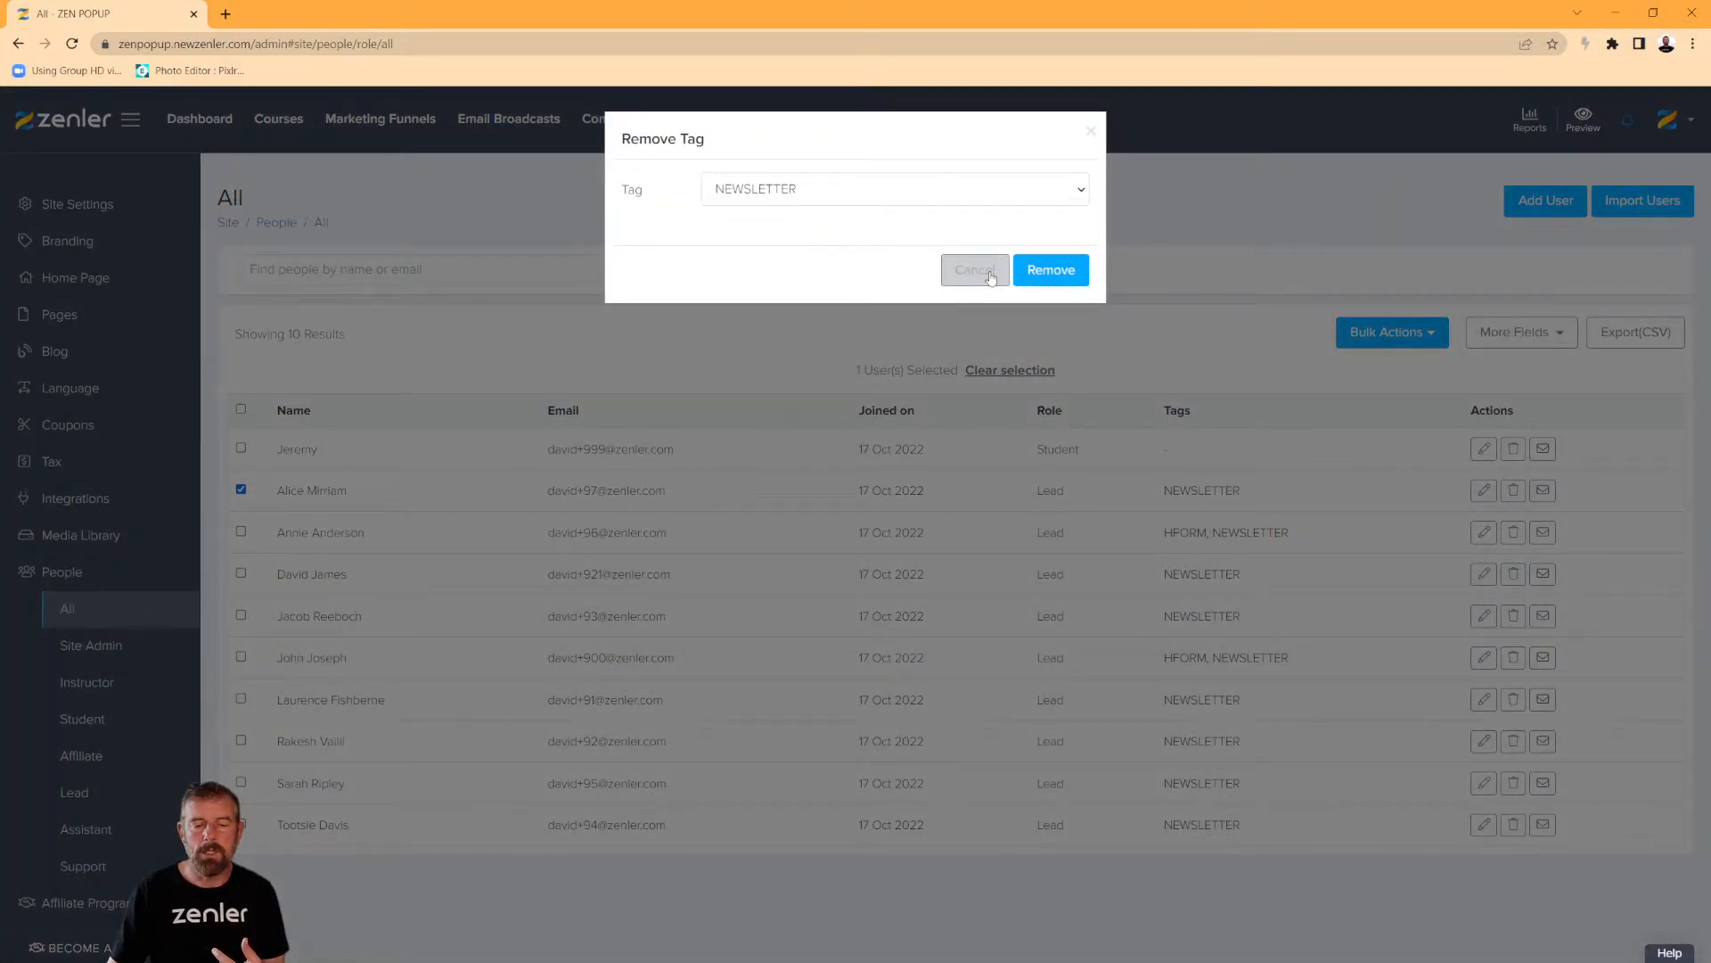
pyautogui.click(1042, 270)
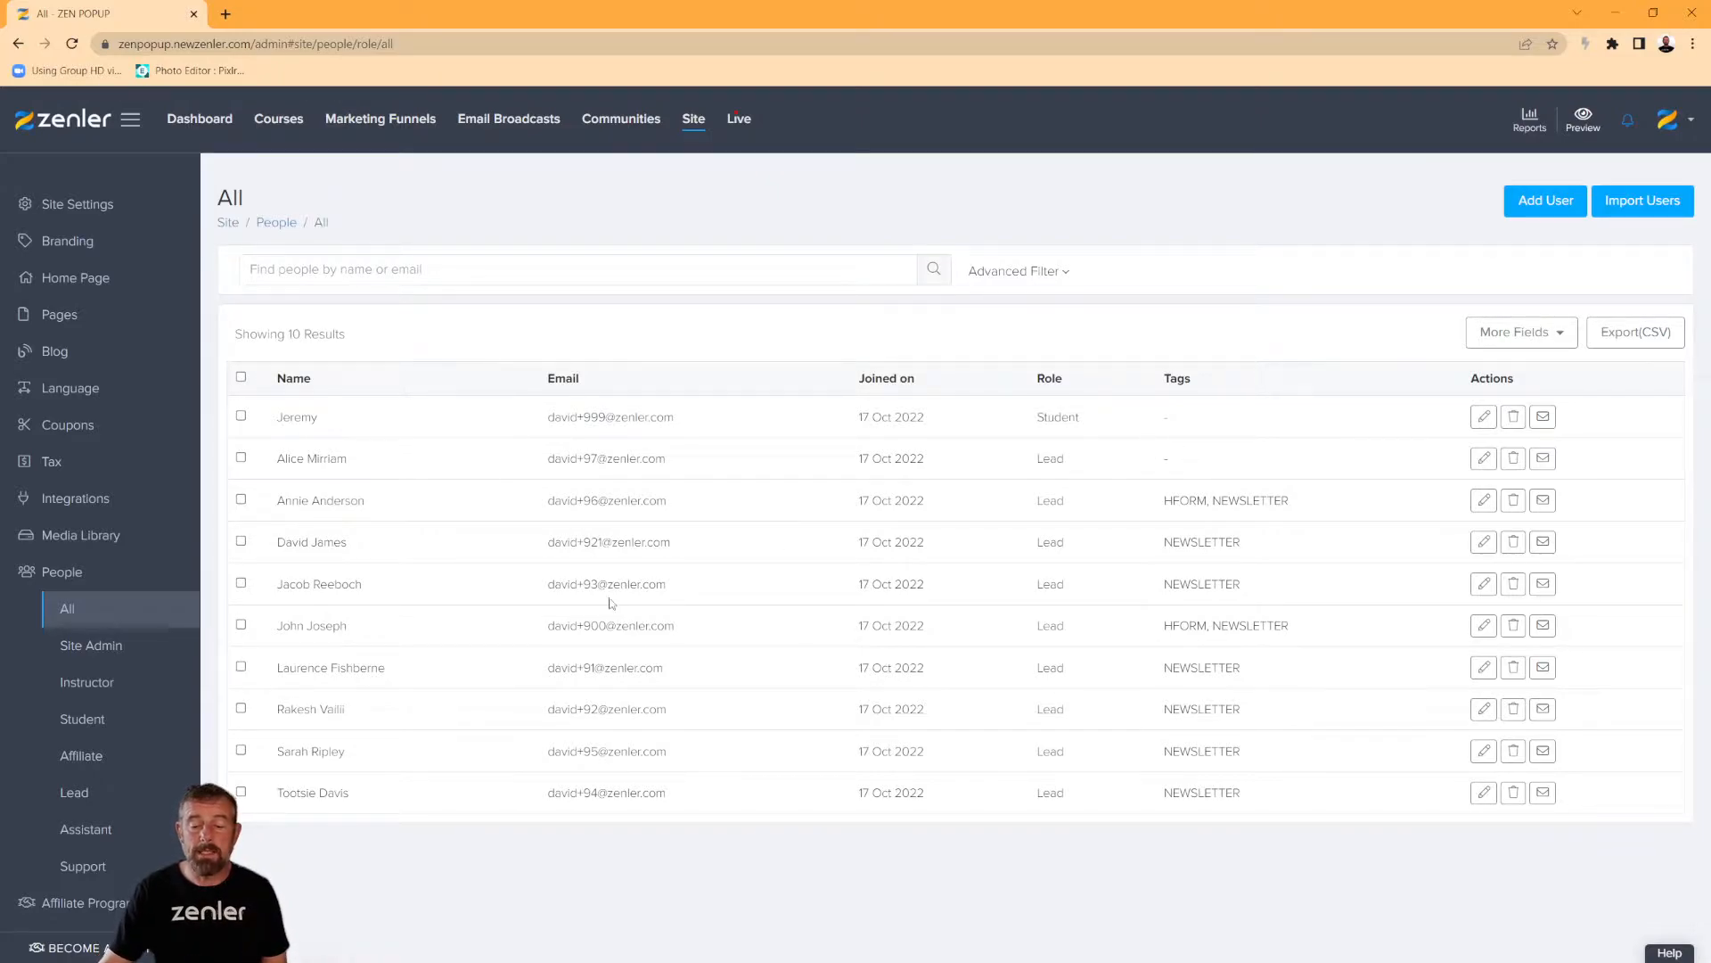
# - Remove the NEWSLETTER tag from all users in the people list in bulk
pyautogui.click(241, 379)
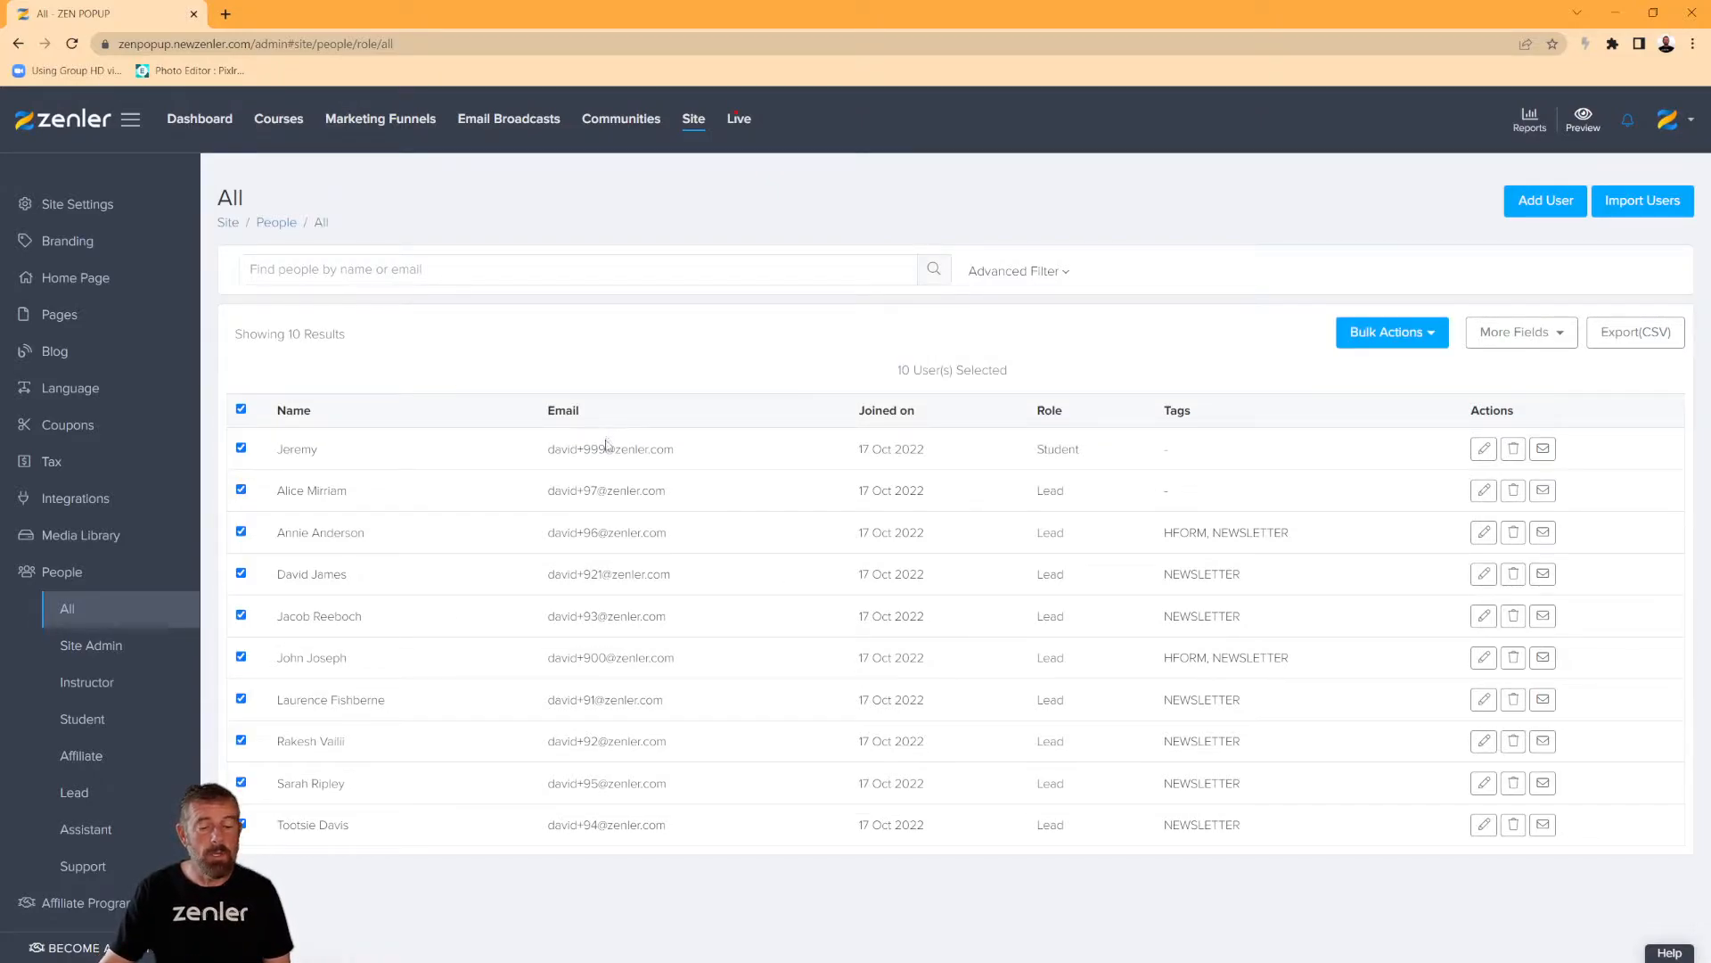
pyautogui.click(1427, 333)
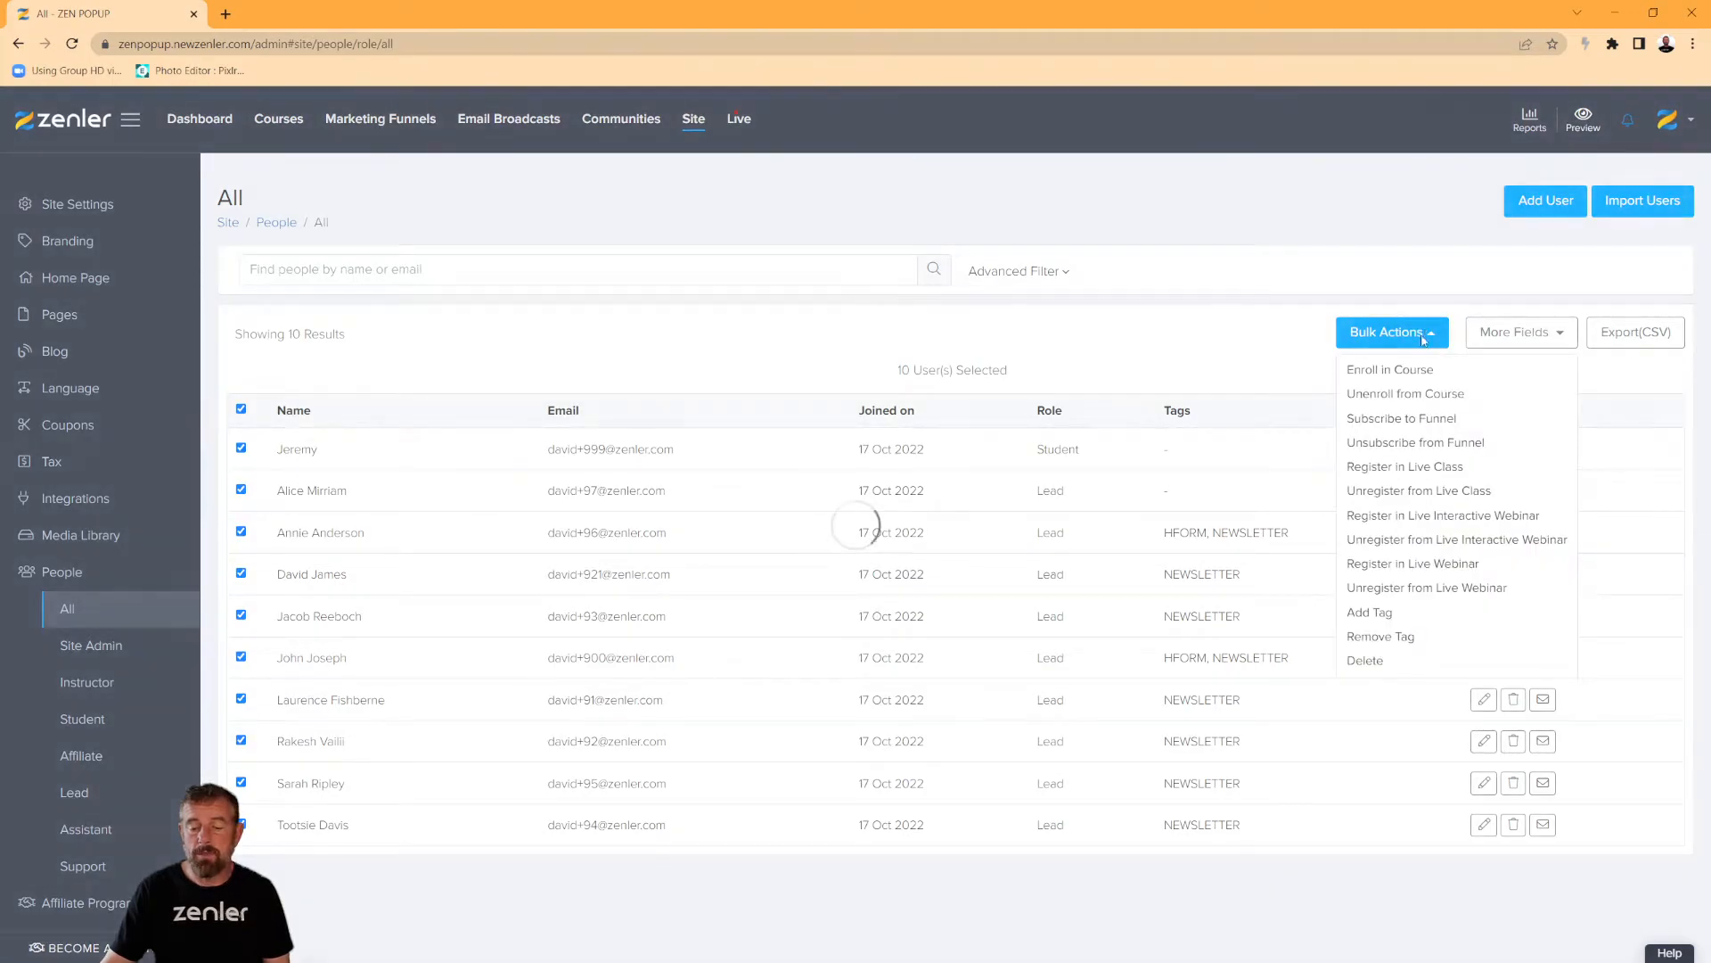
pyautogui.click(1367, 638)
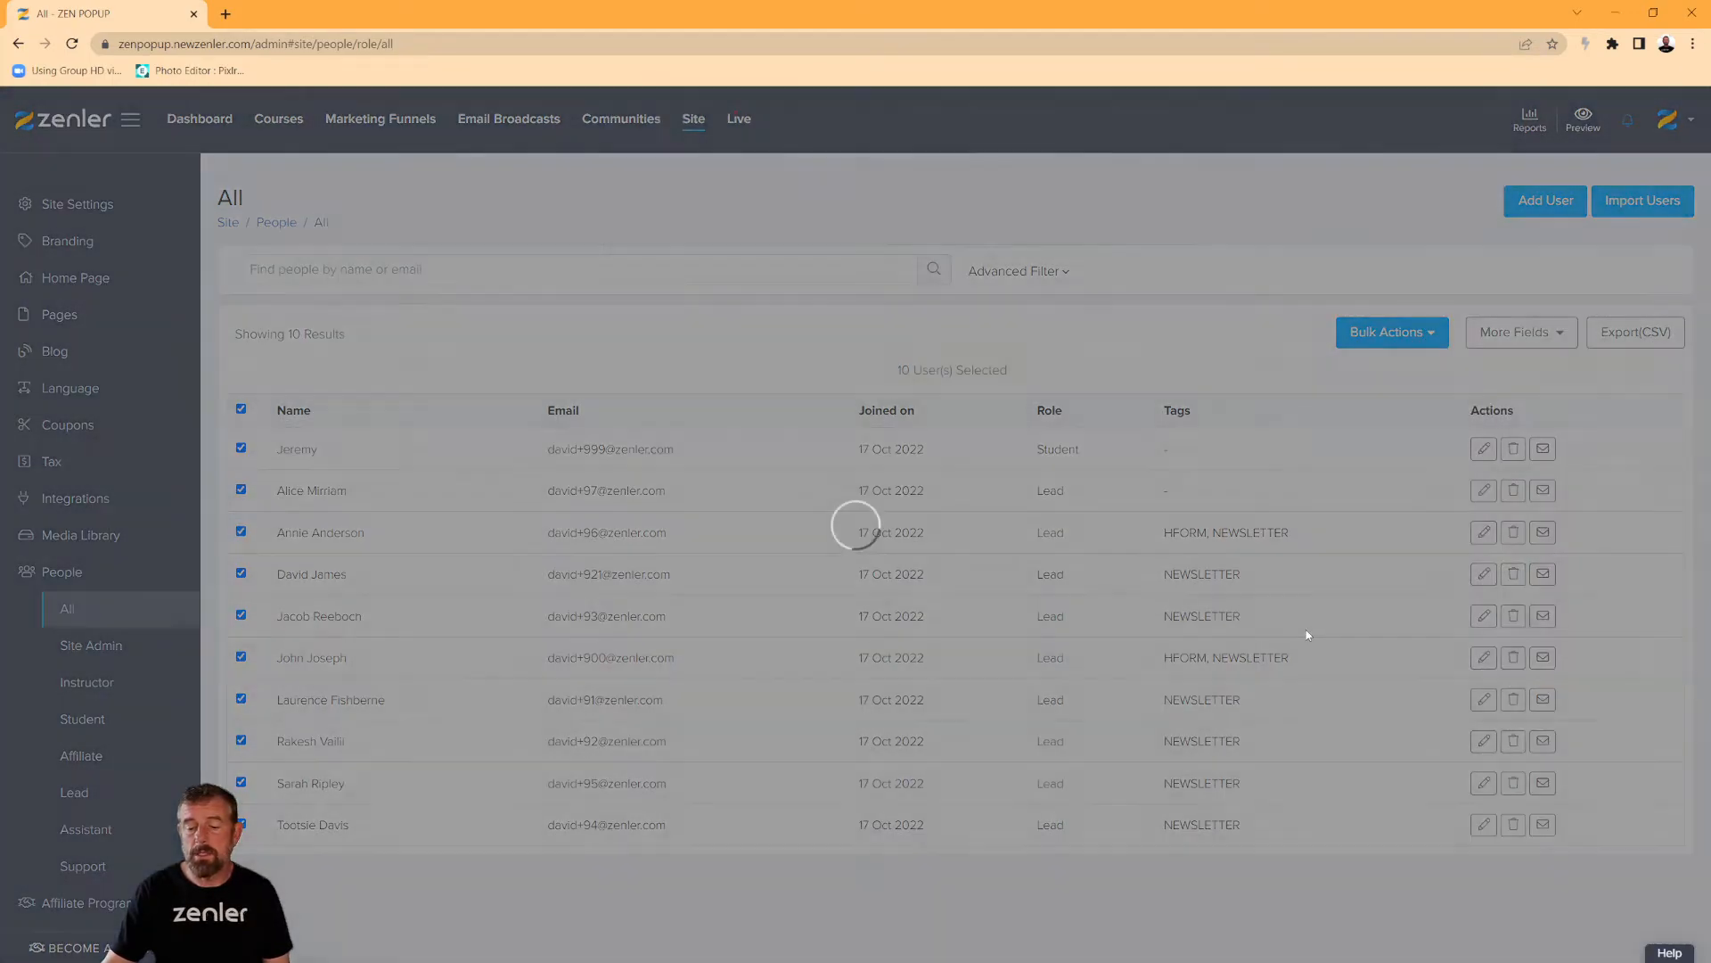
pyautogui.click(843, 184)
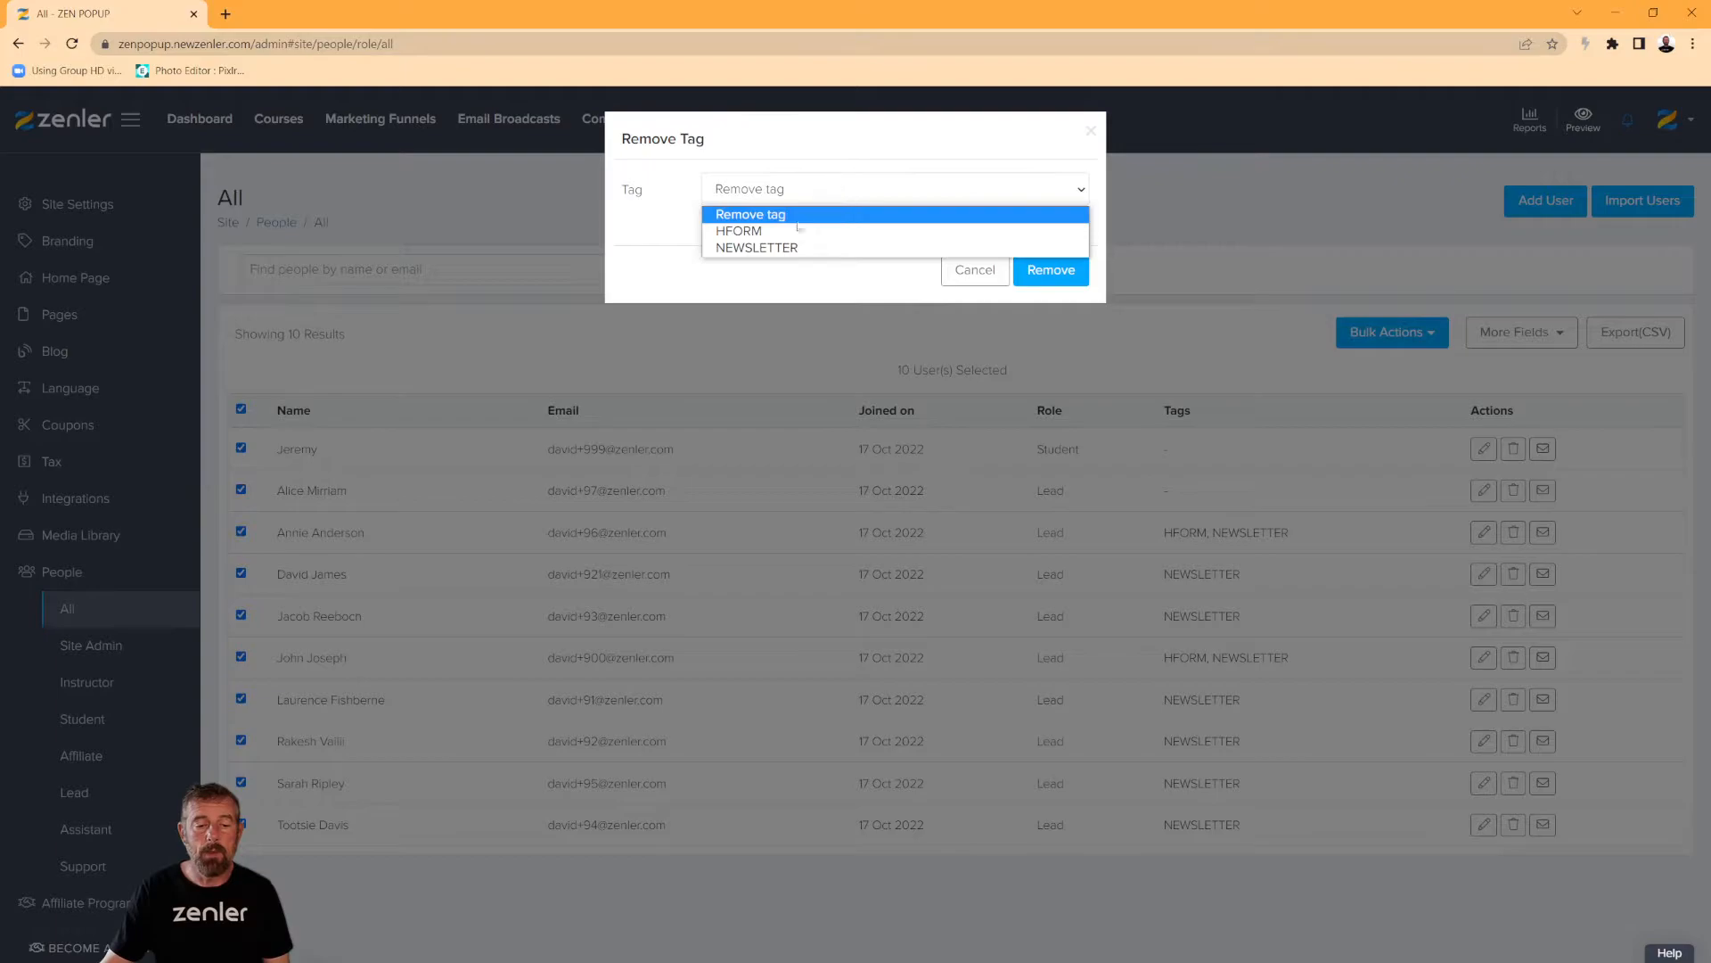
pyautogui.click(745, 249)
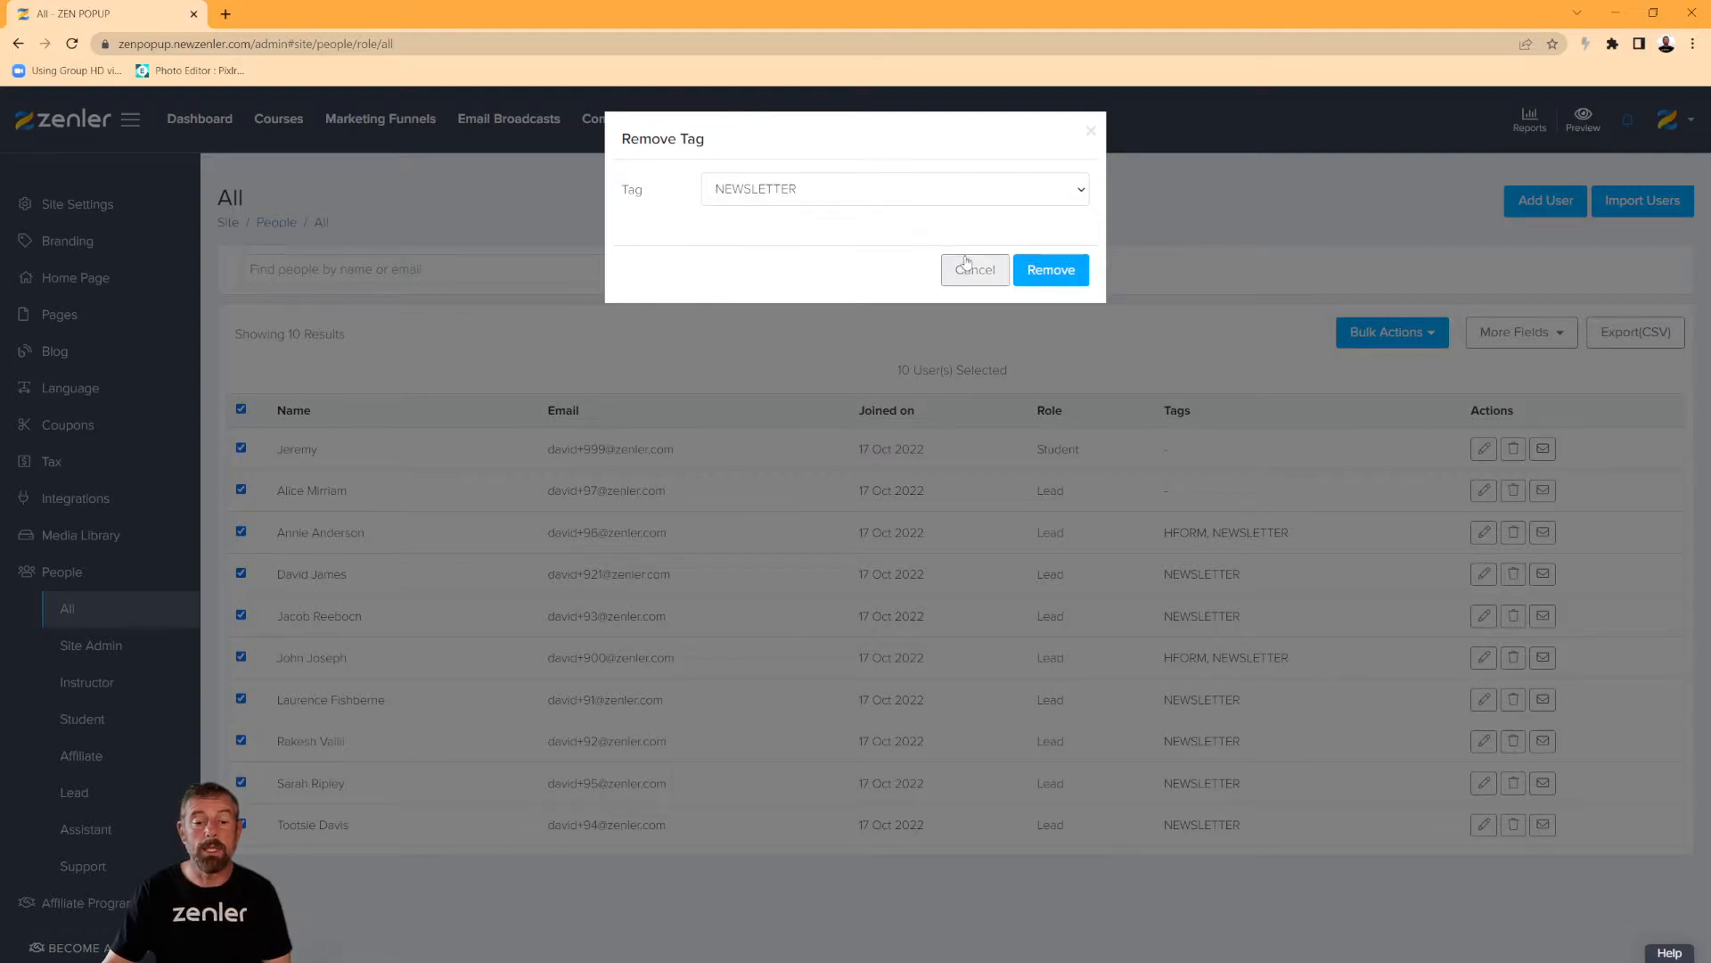
pyautogui.click(1038, 270)
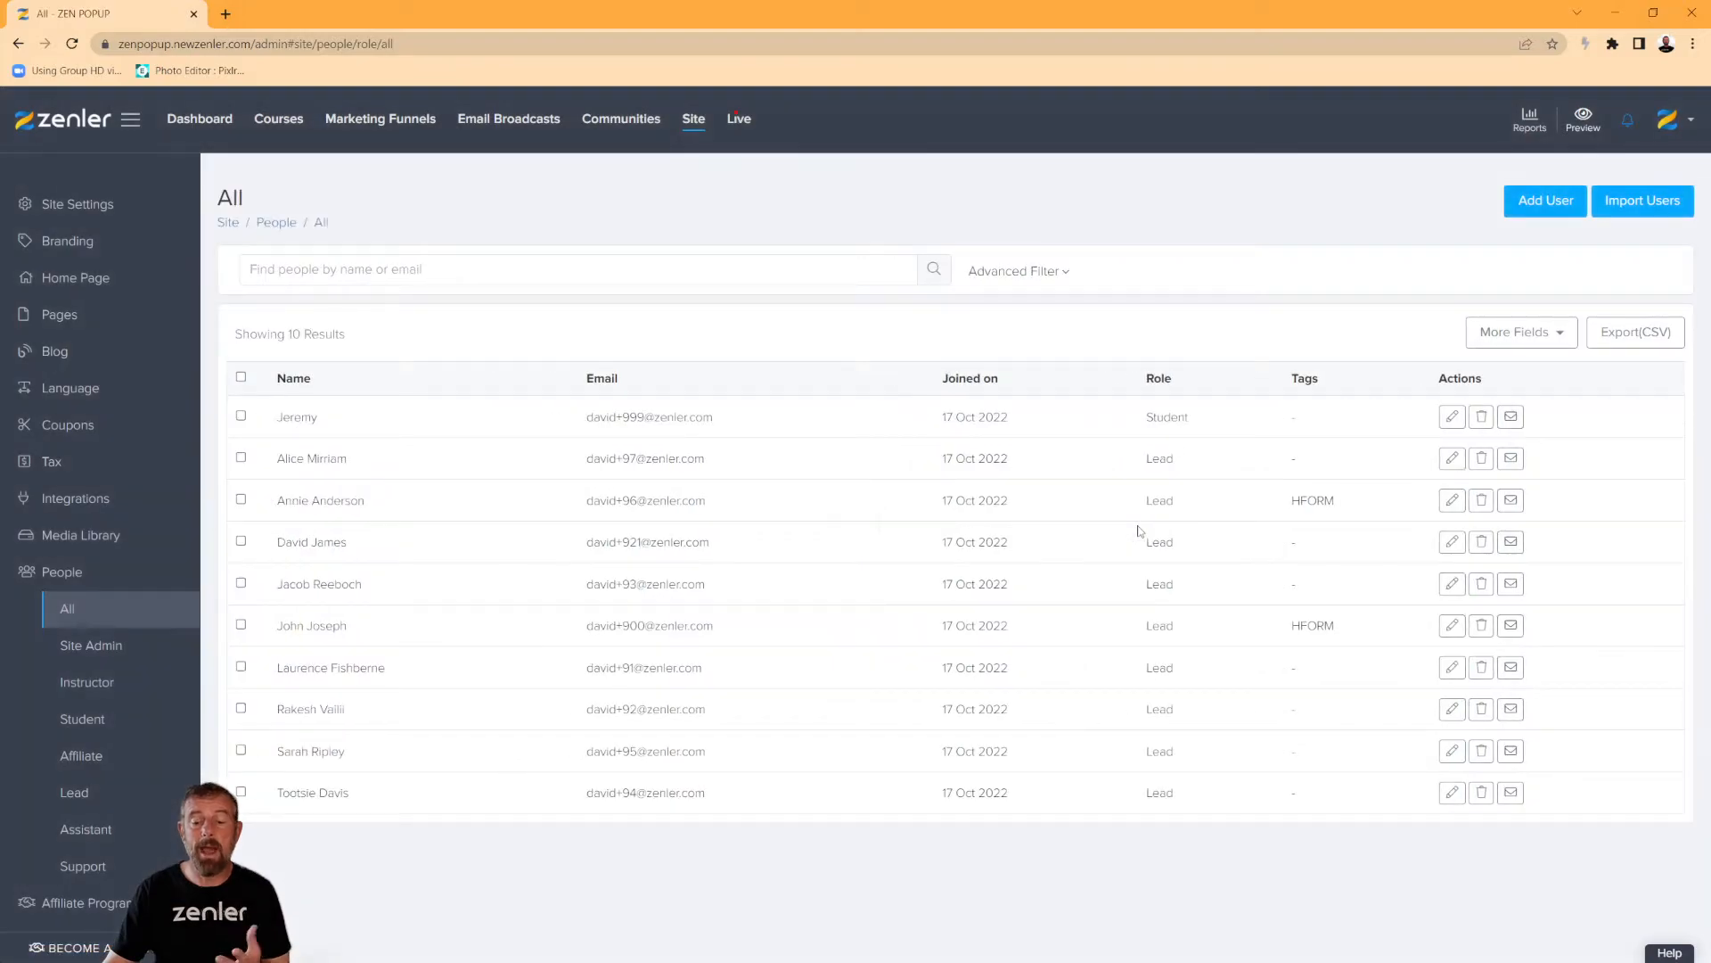
# - Add a new tag named USER to all users in the people list in bulk
pyautogui.click(240, 377)
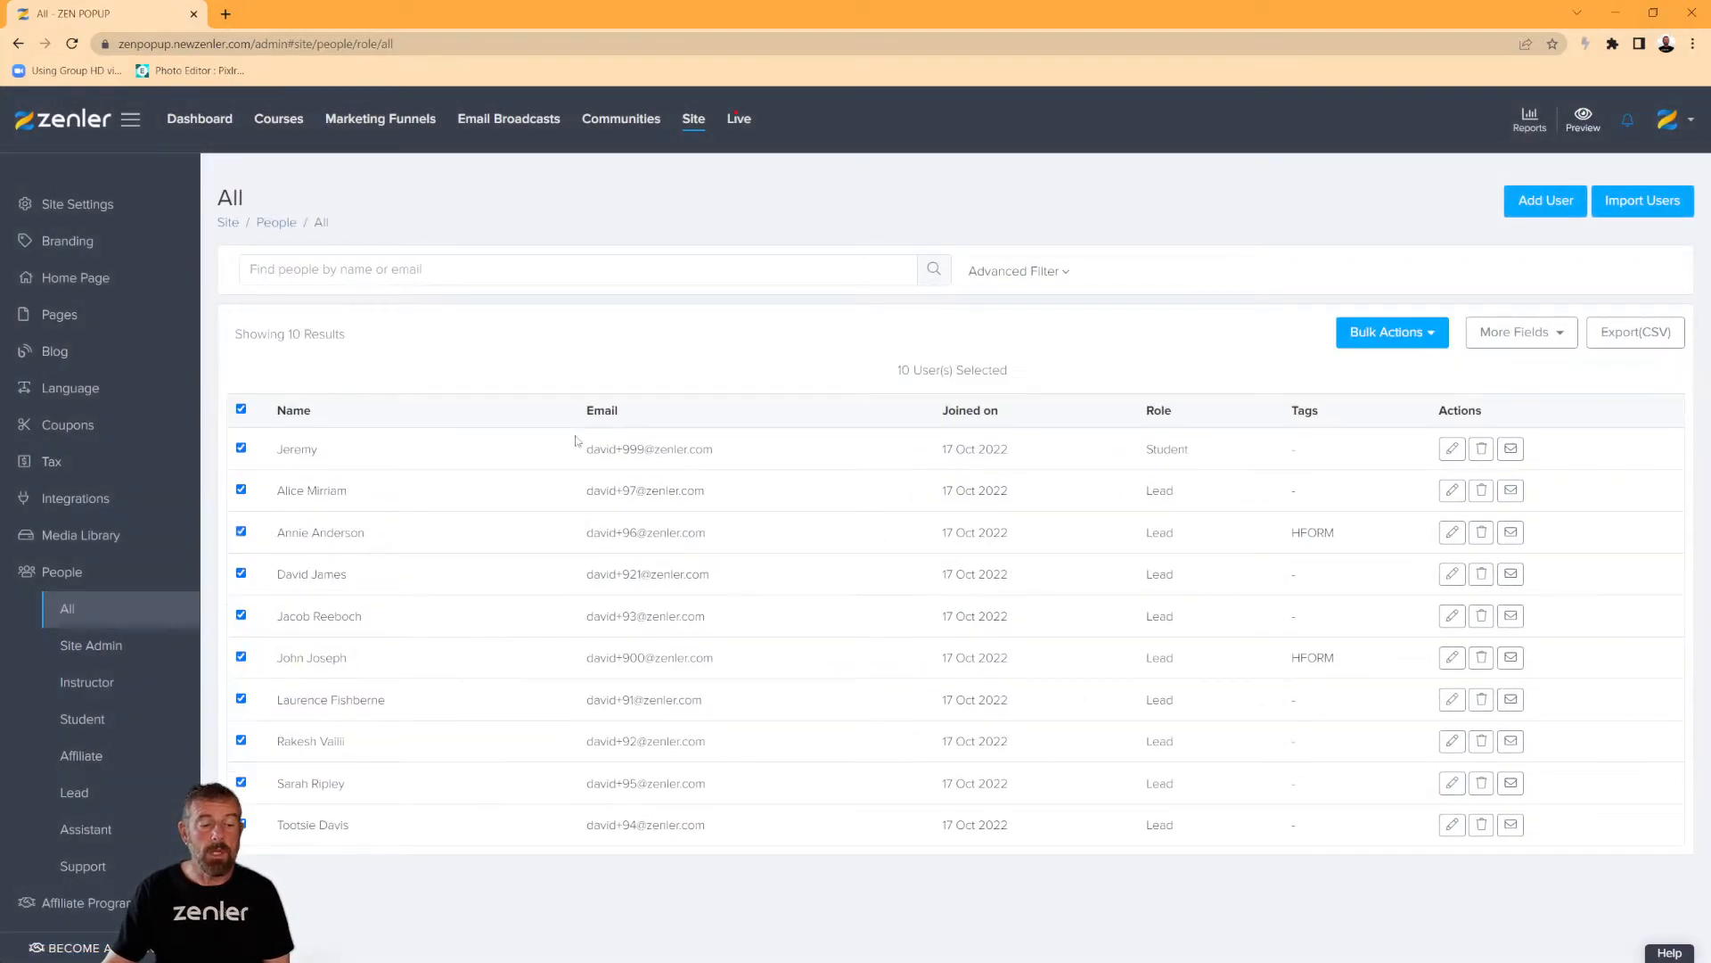
pyautogui.click(1414, 340)
pyautogui.click(1369, 615)
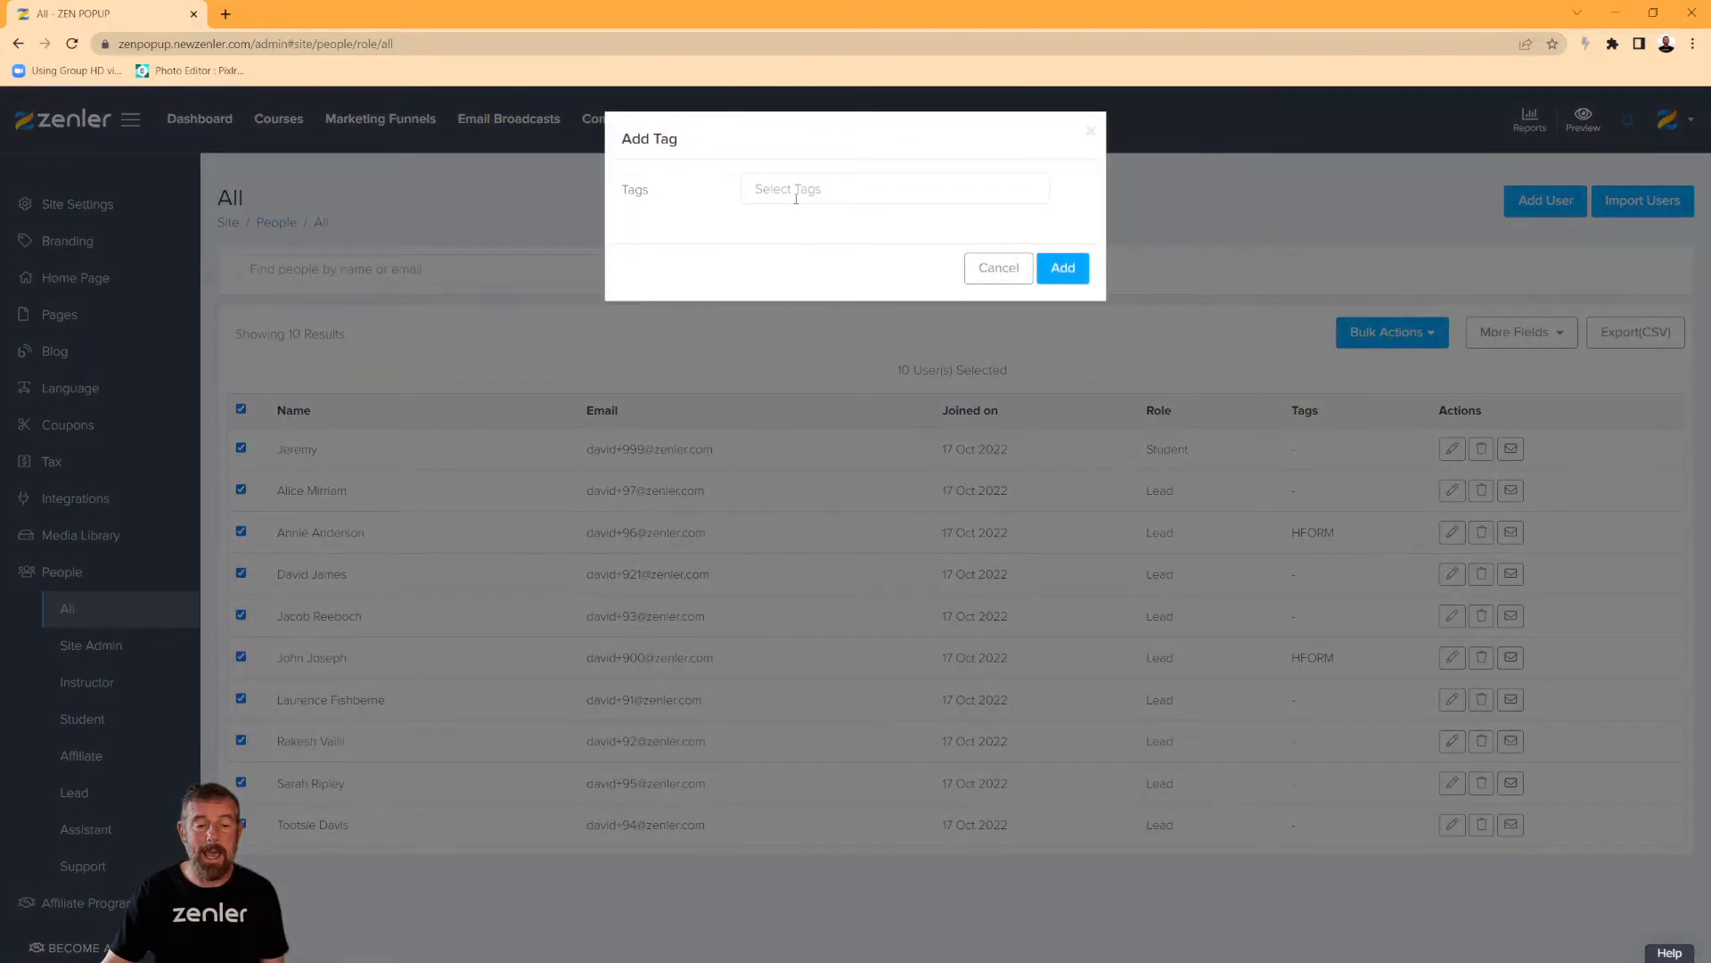
pyautogui.click(796, 198)
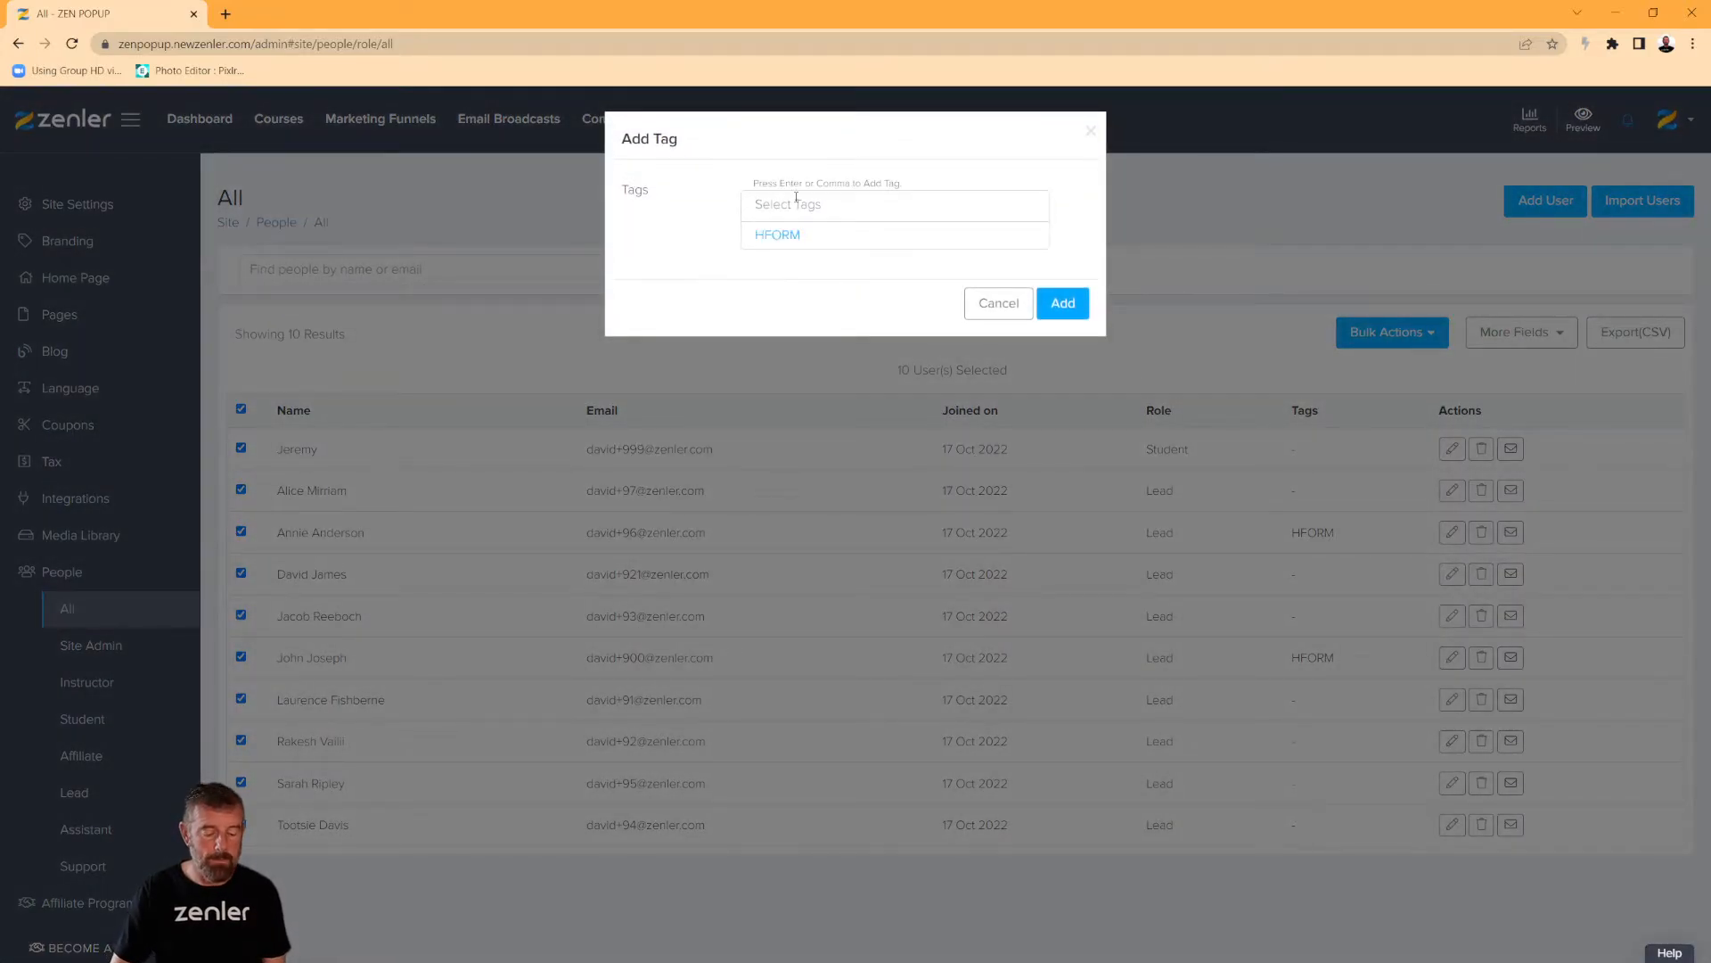
pyautogui.write('USER')
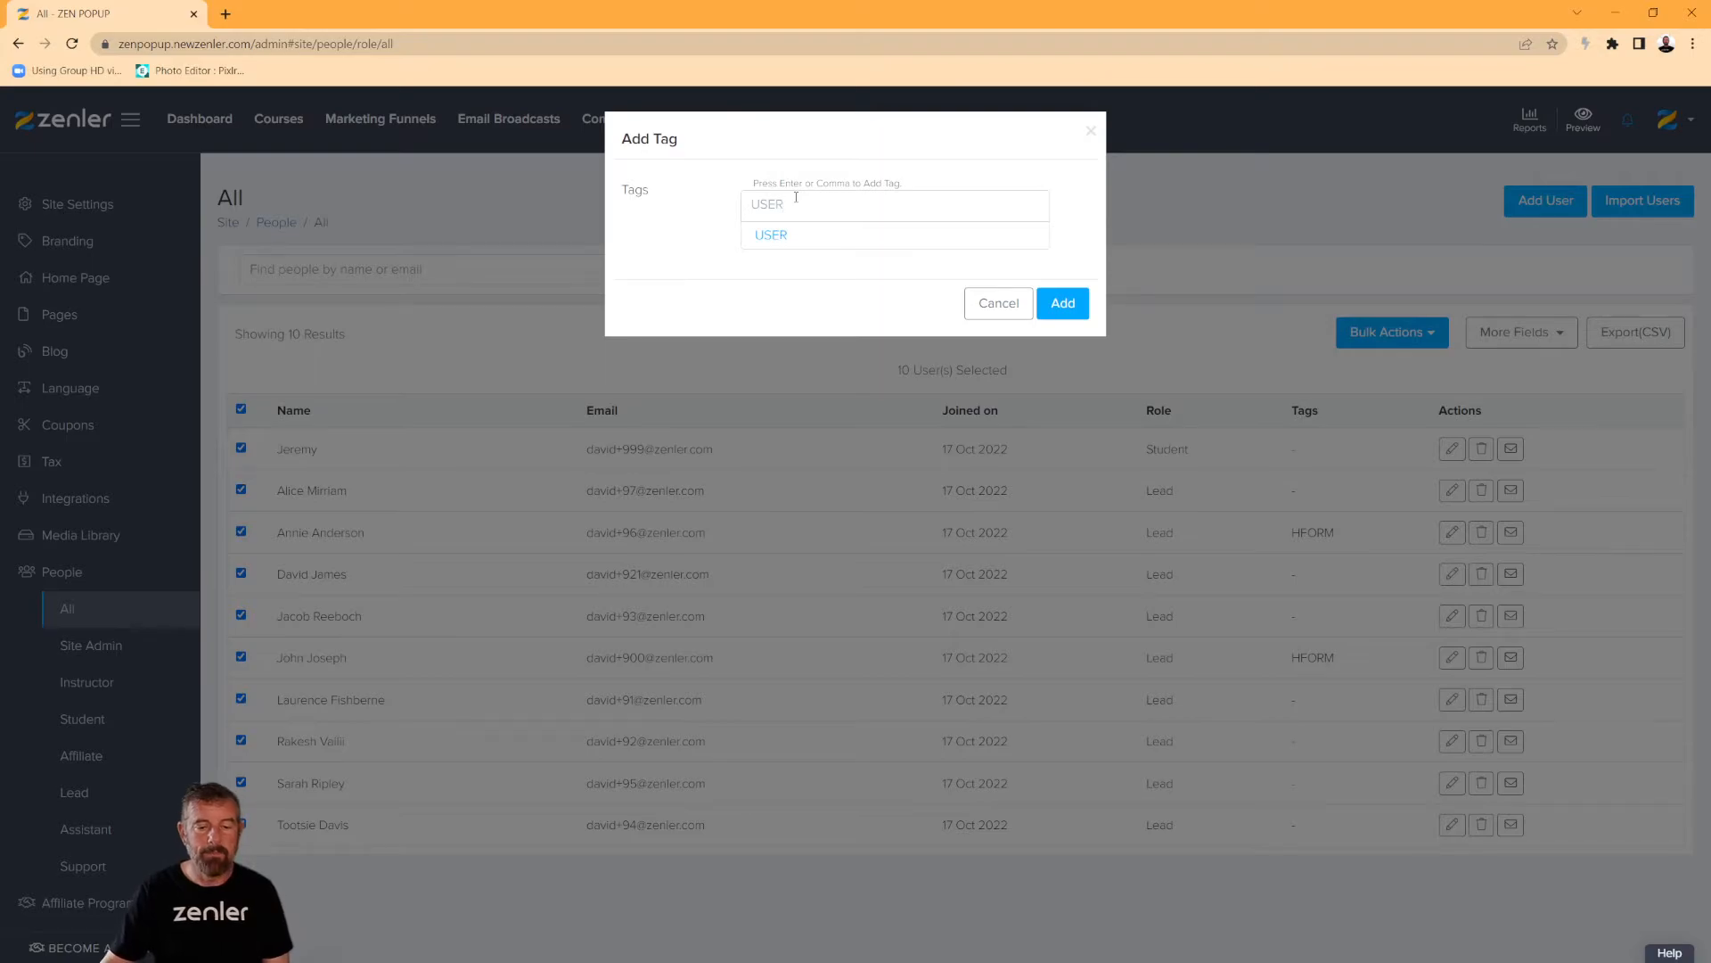
pyautogui.press('Return')
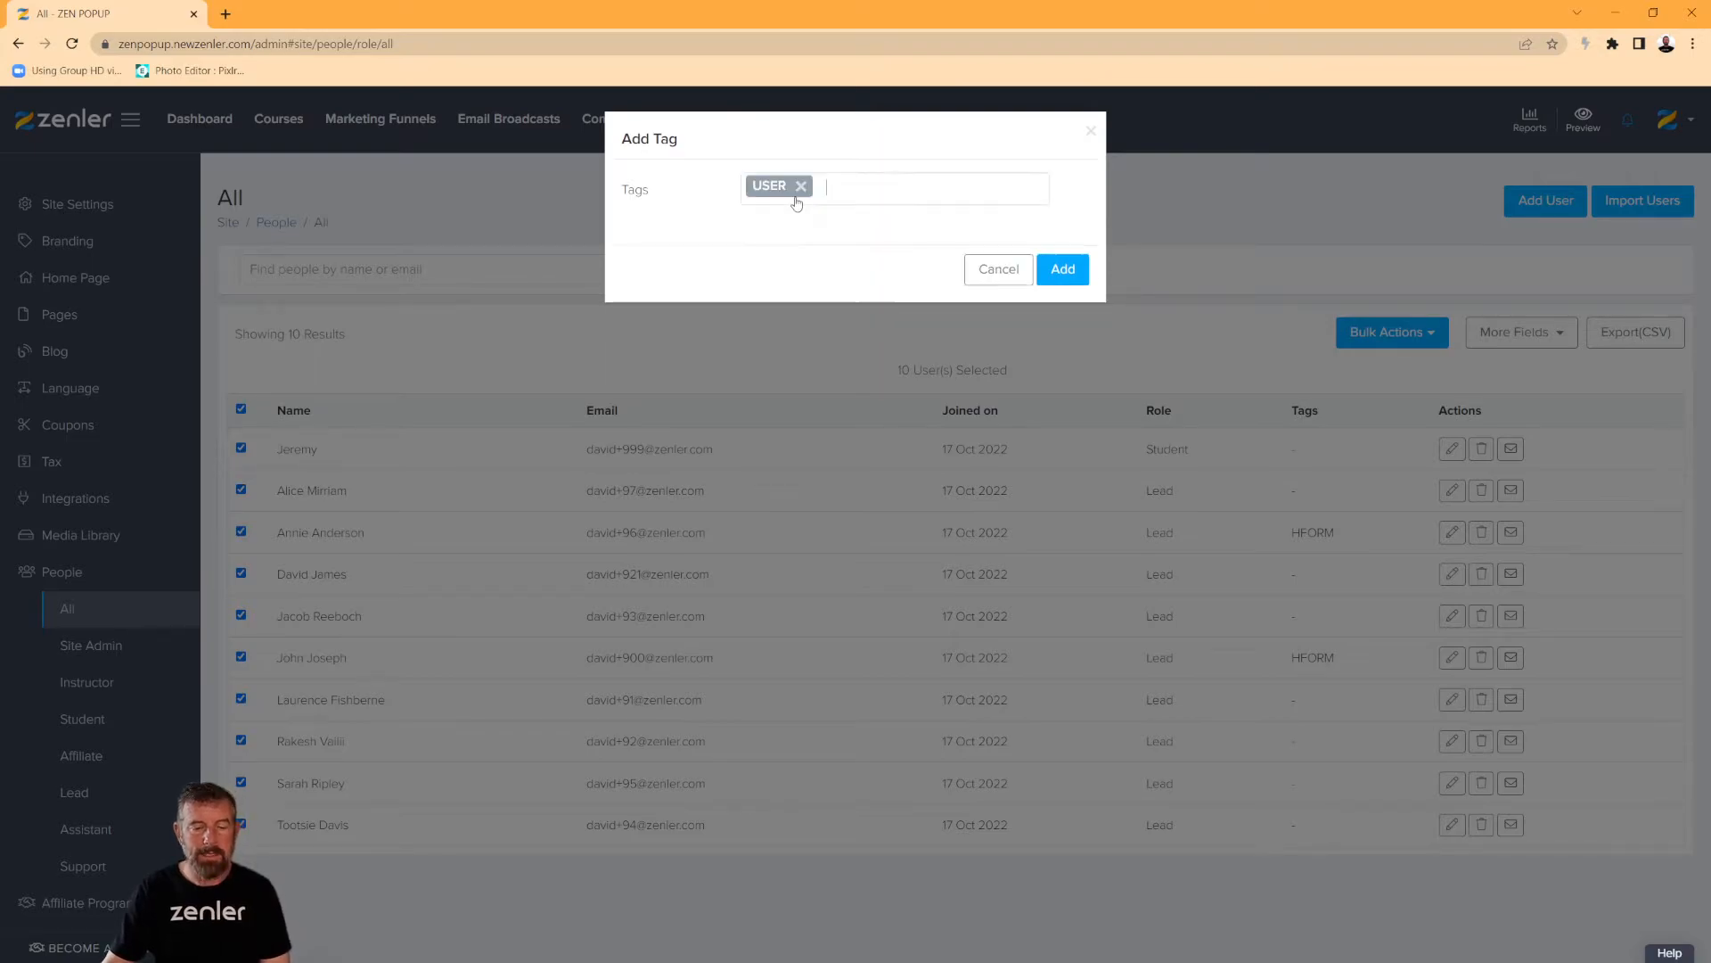
pyautogui.click(1062, 270)
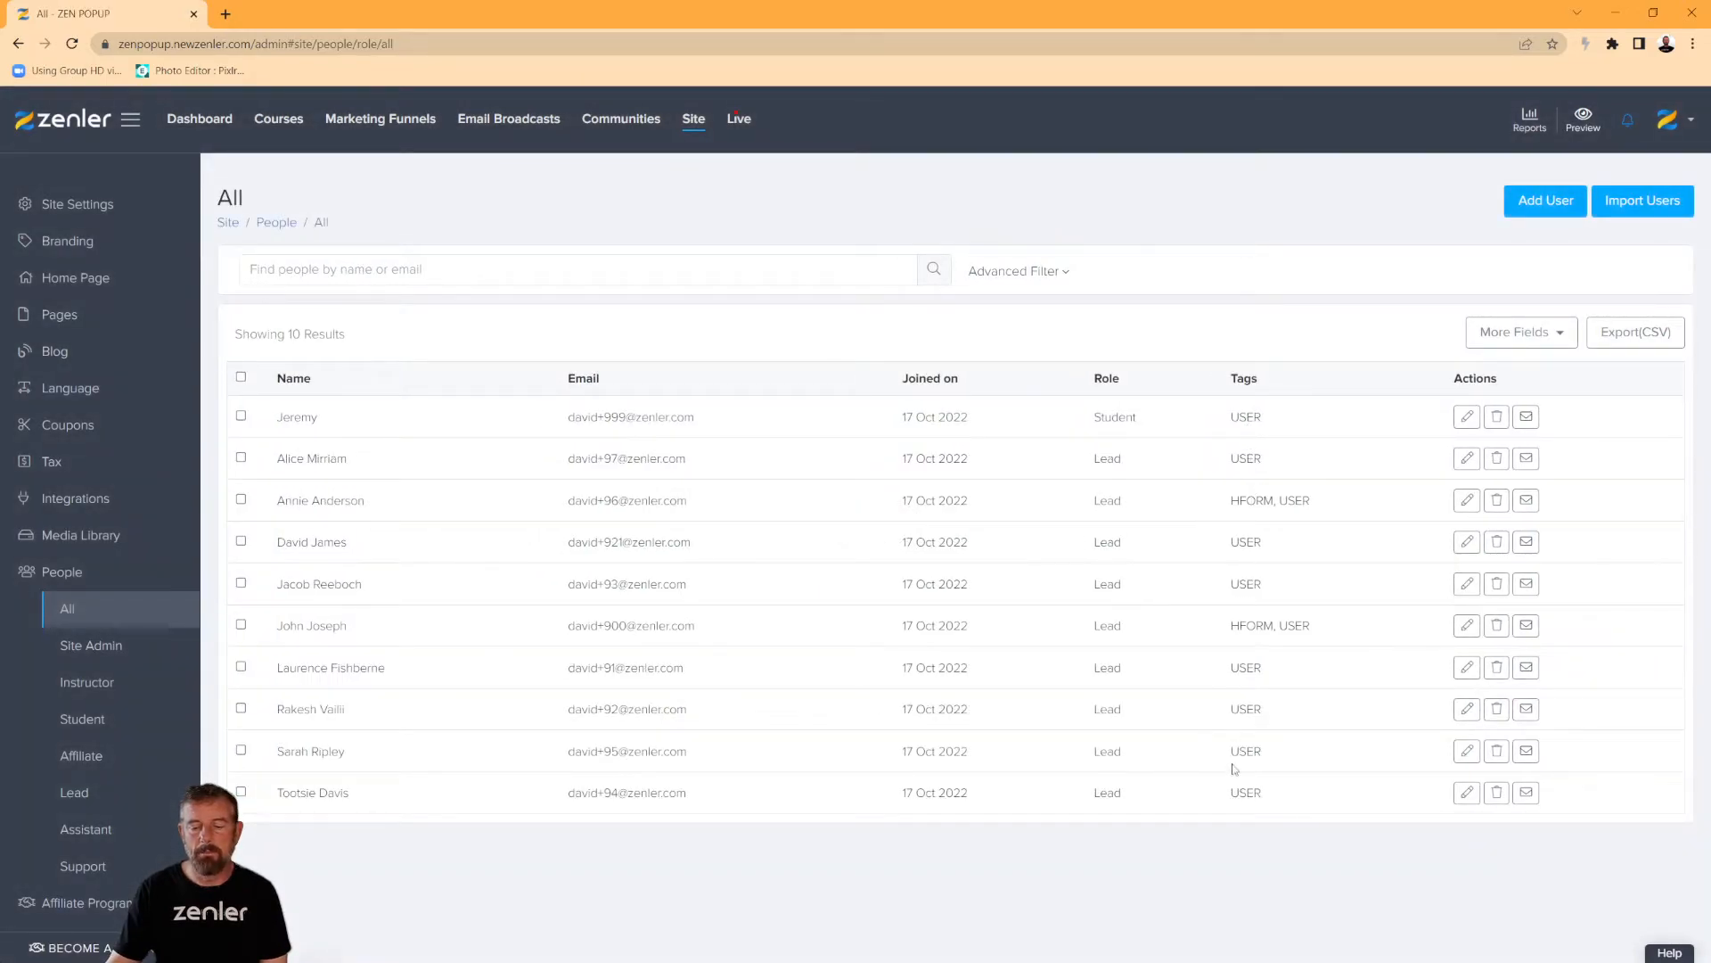
# - Open the Courses page in a separate browser tab, check the existing course's enrollments, and return to the people list
pyautogui.click(1520, 332)
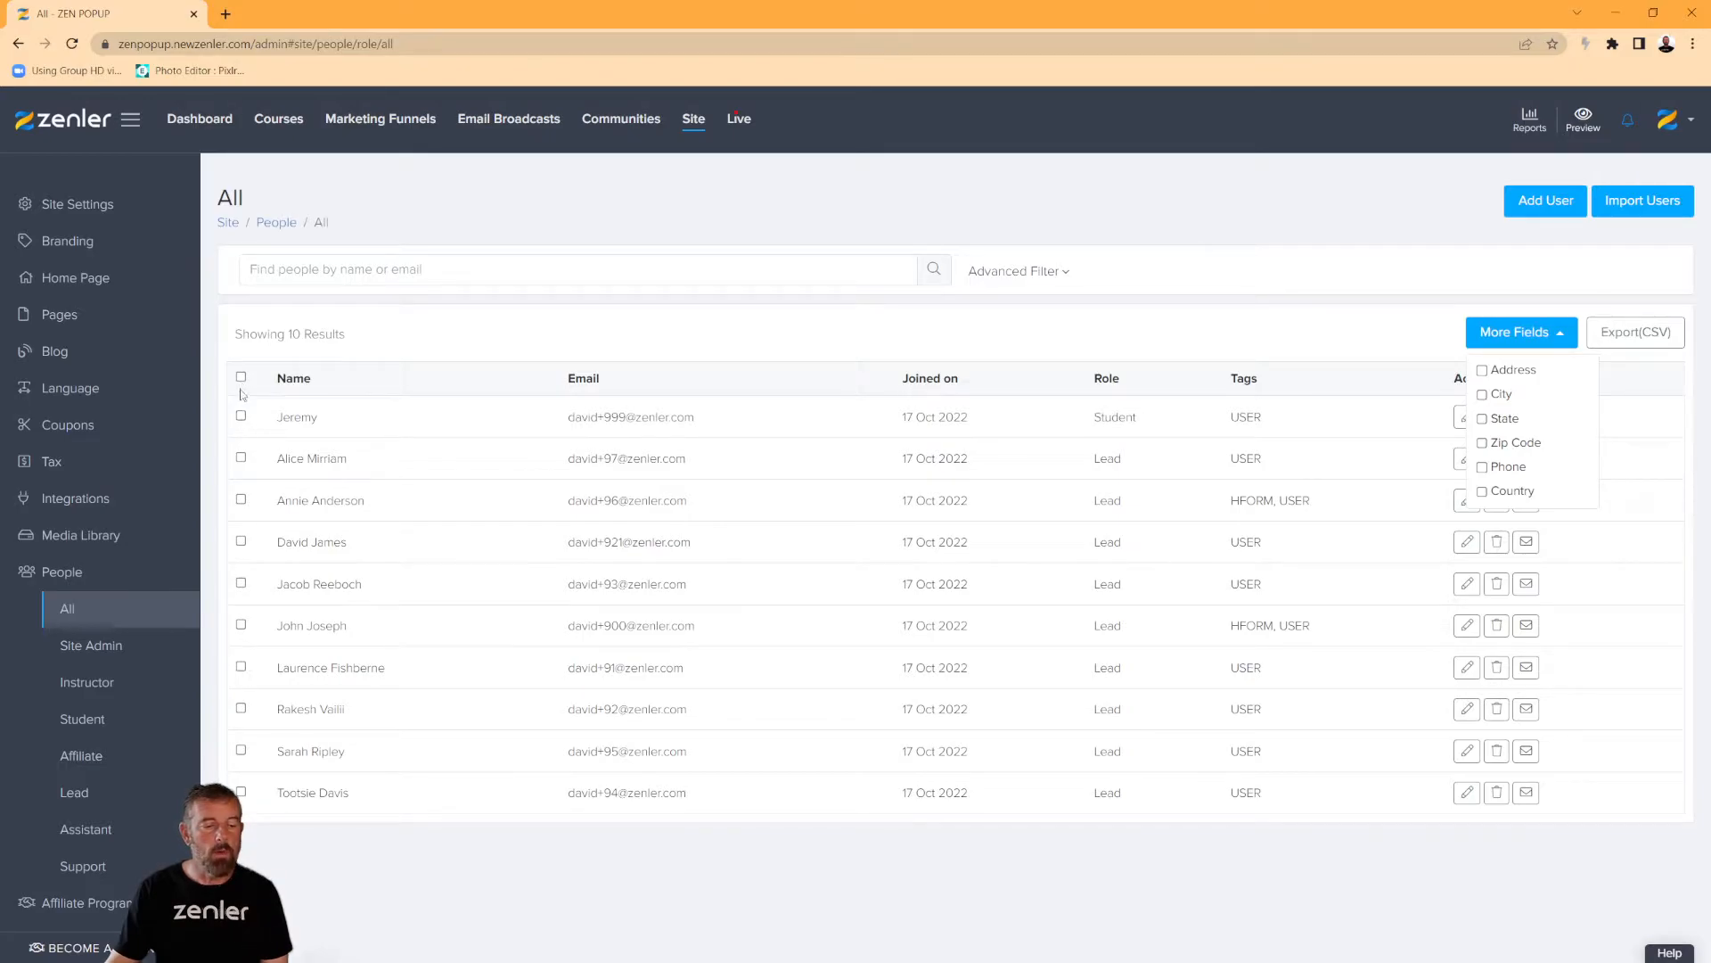
pyautogui.rightClick(277, 121)
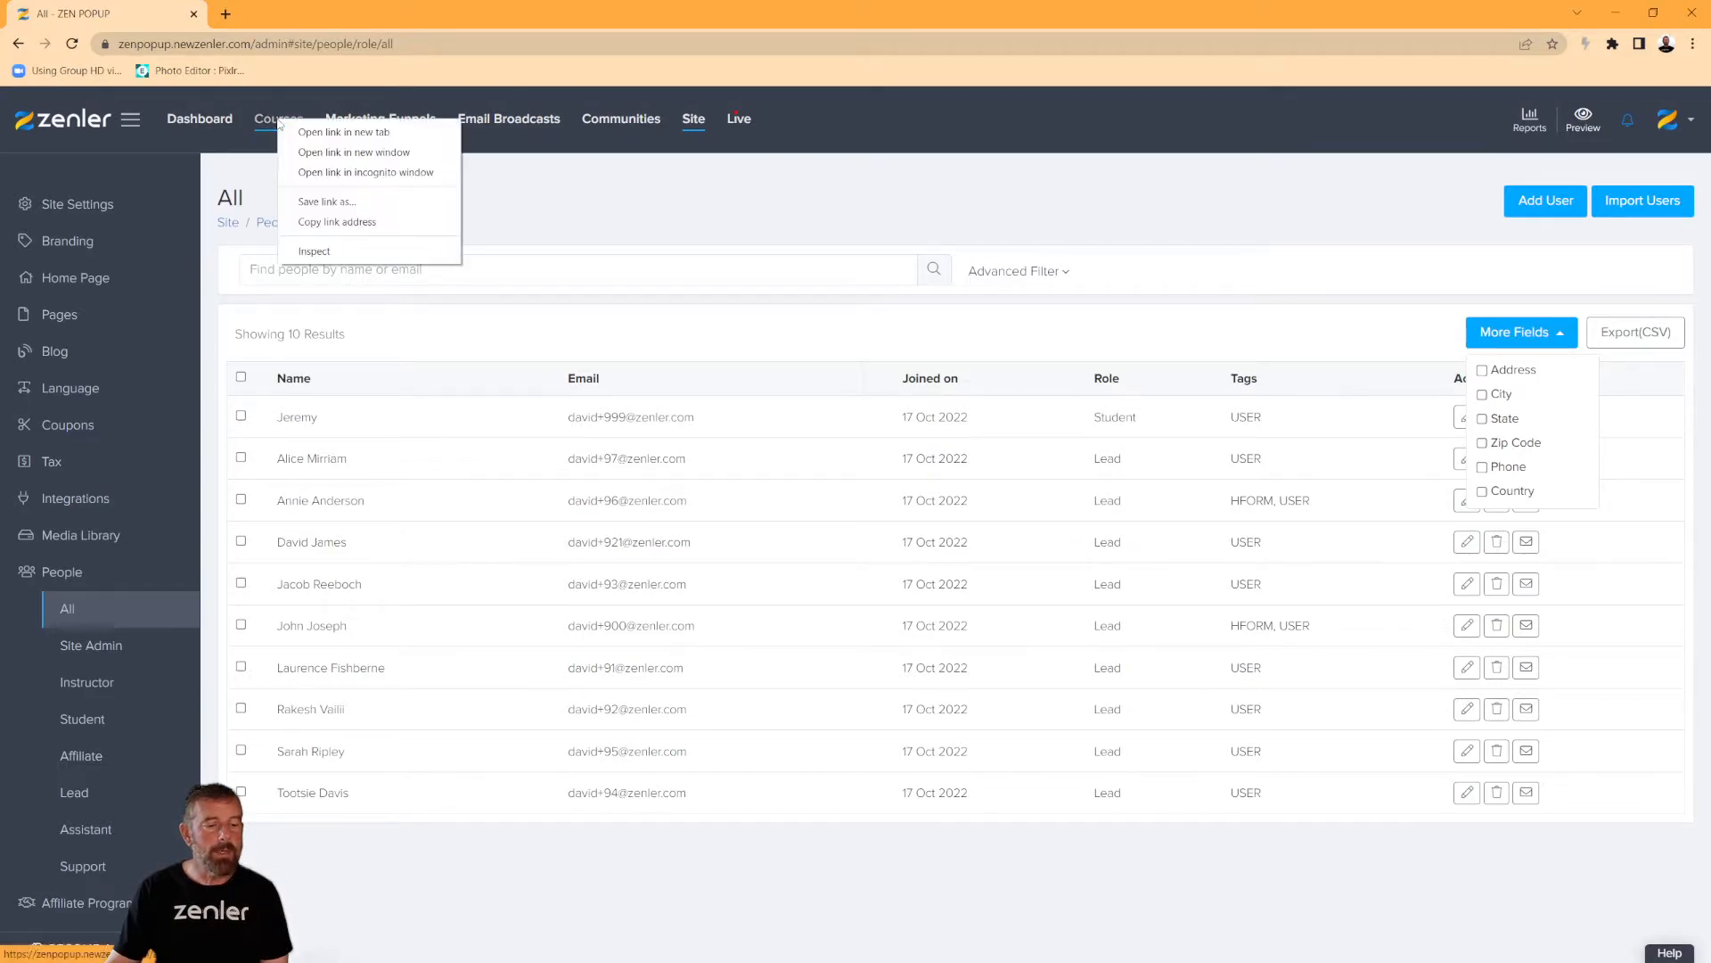
pyautogui.click(309, 135)
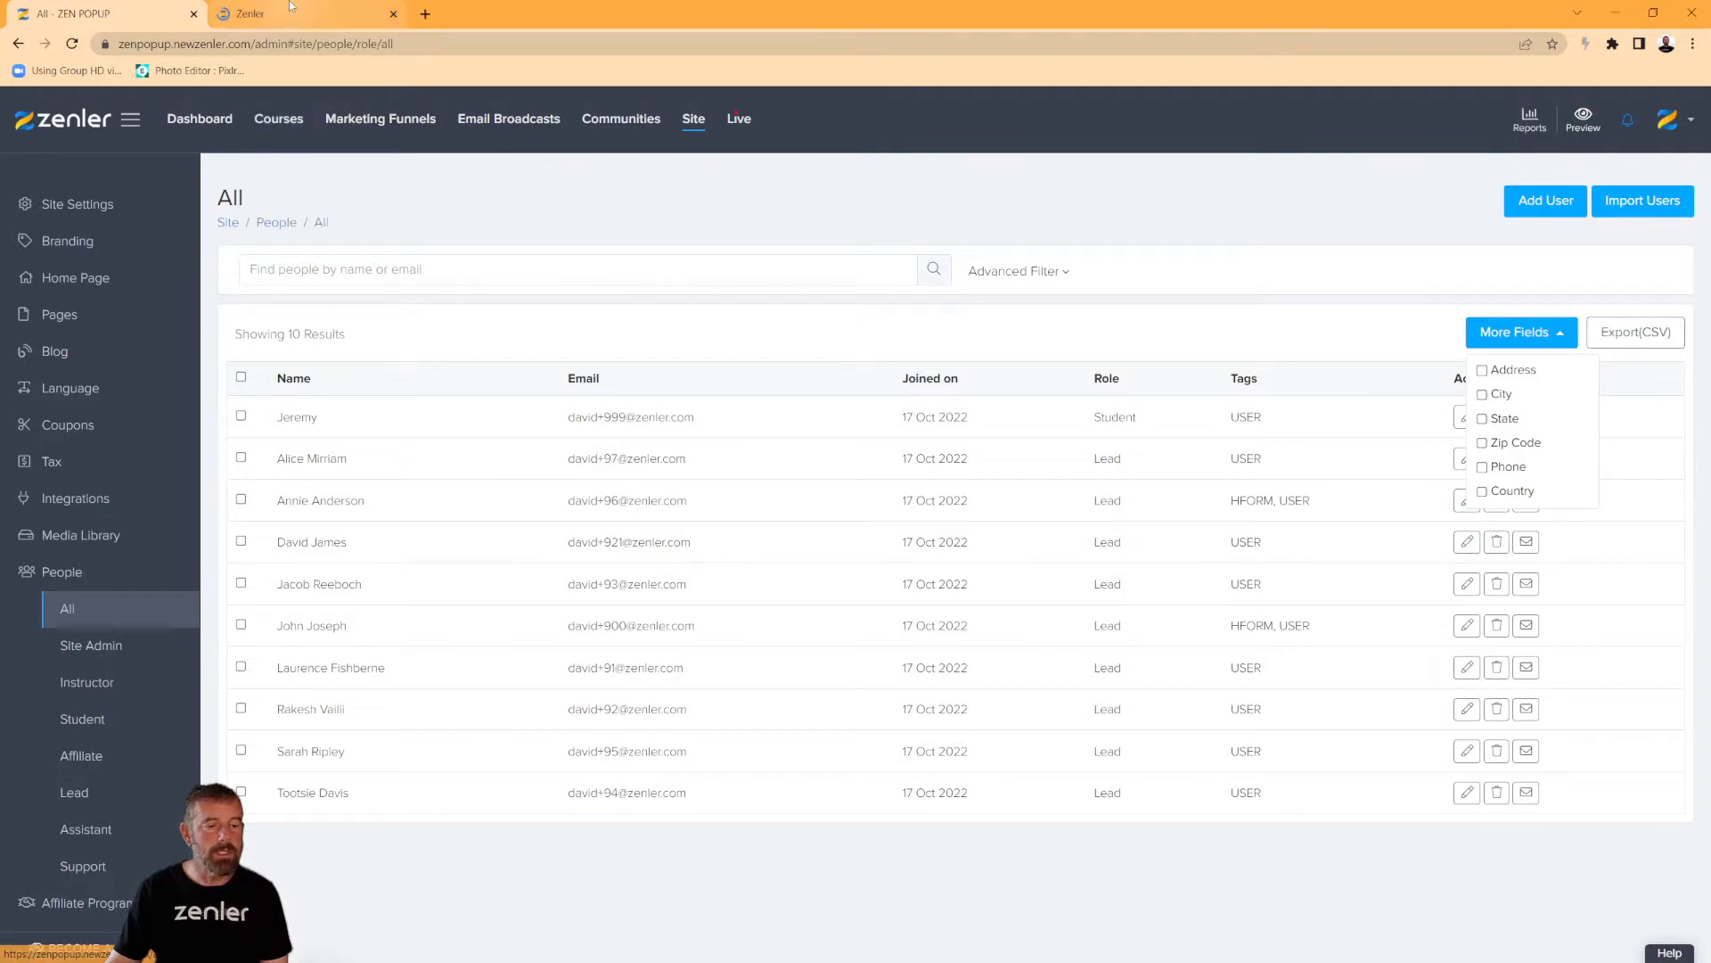
pyautogui.click(285, 11)
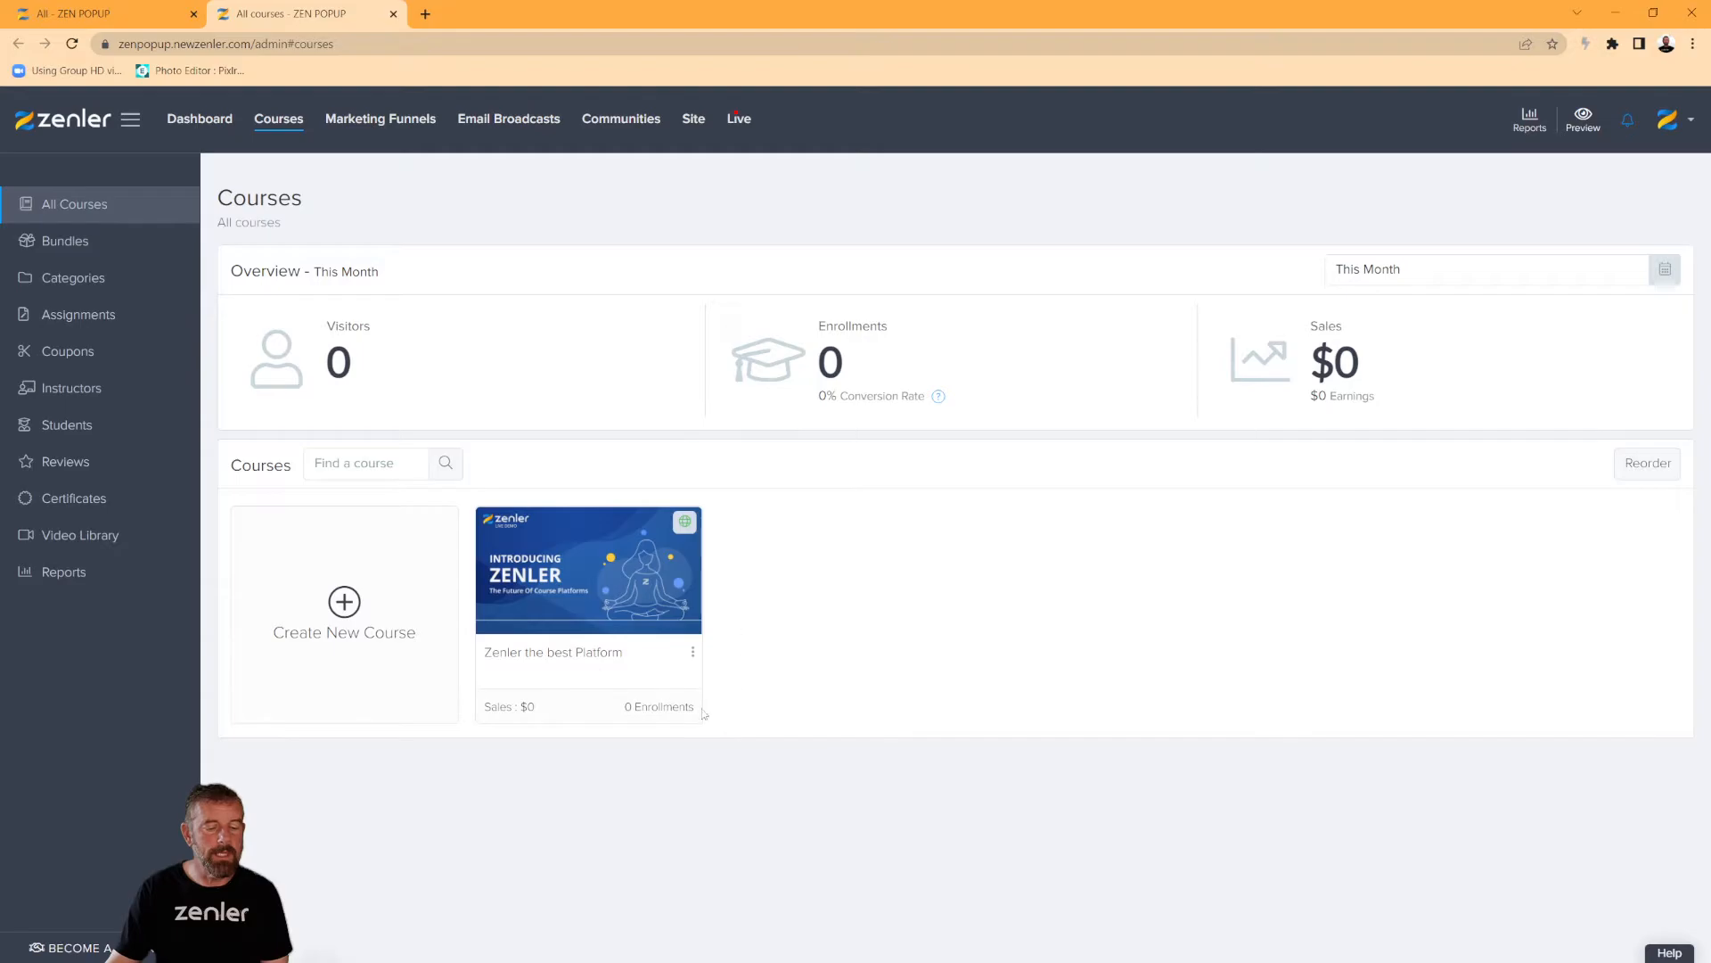
pyautogui.click(76, 14)
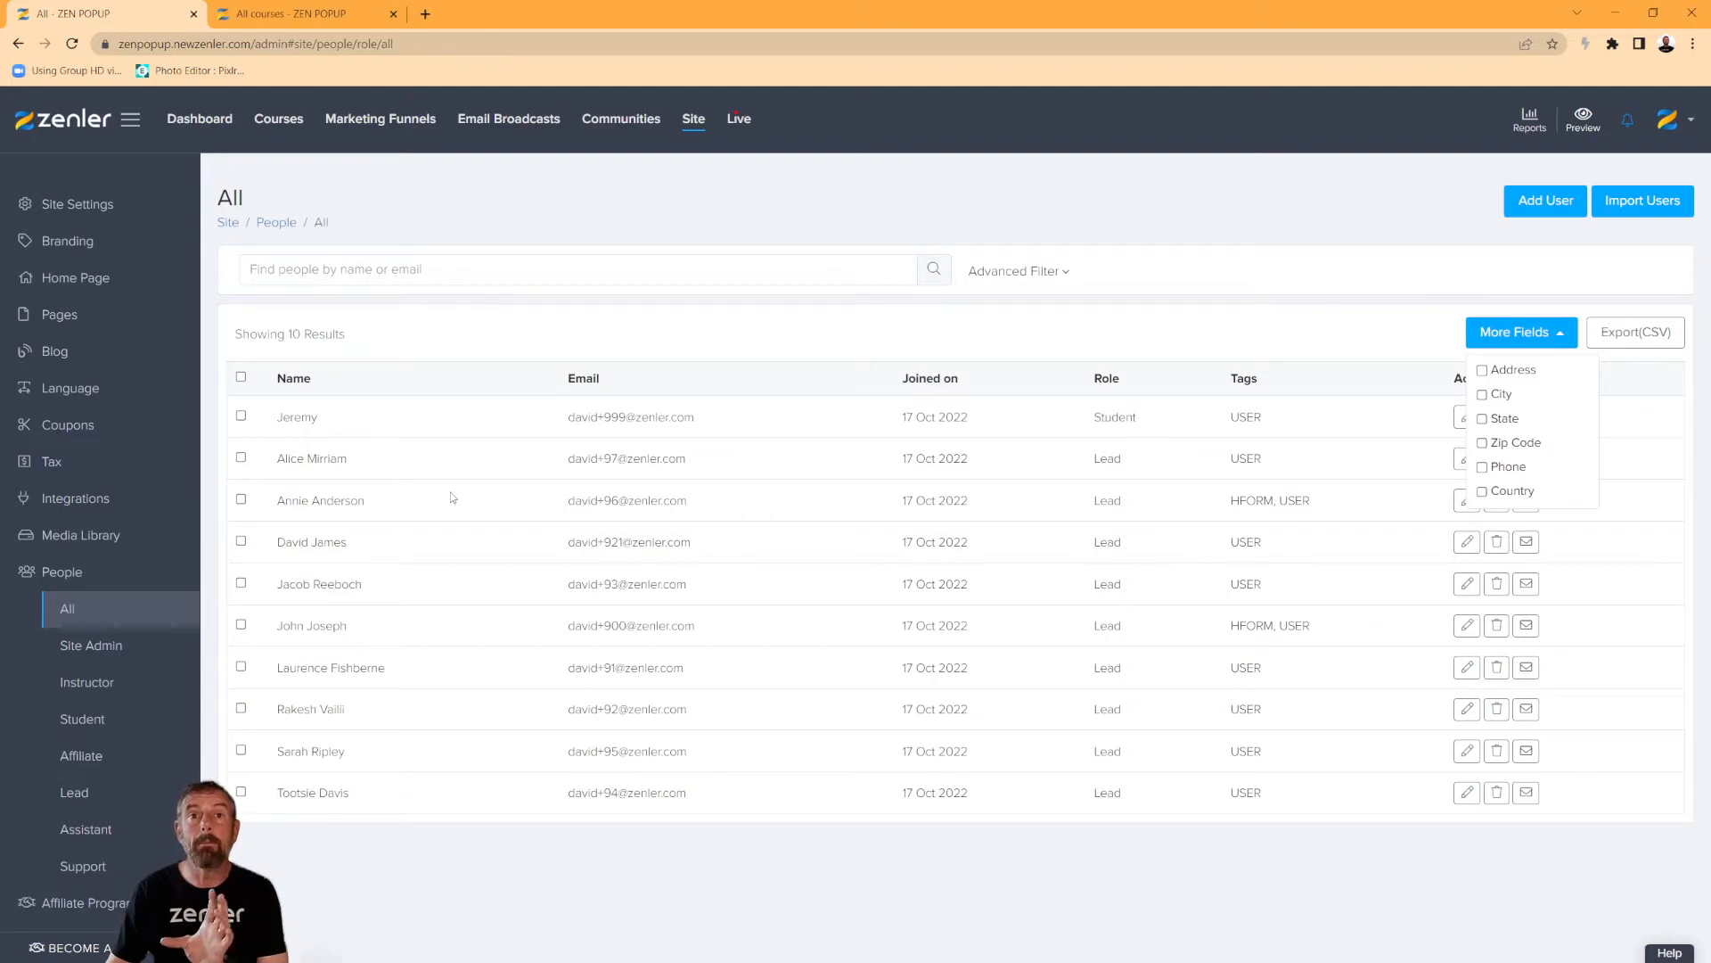
# - Enroll all listed users in the course Zenler the best Platform with a plan, and check the course's enrollments before returning to the people list
pyautogui.click(241, 378)
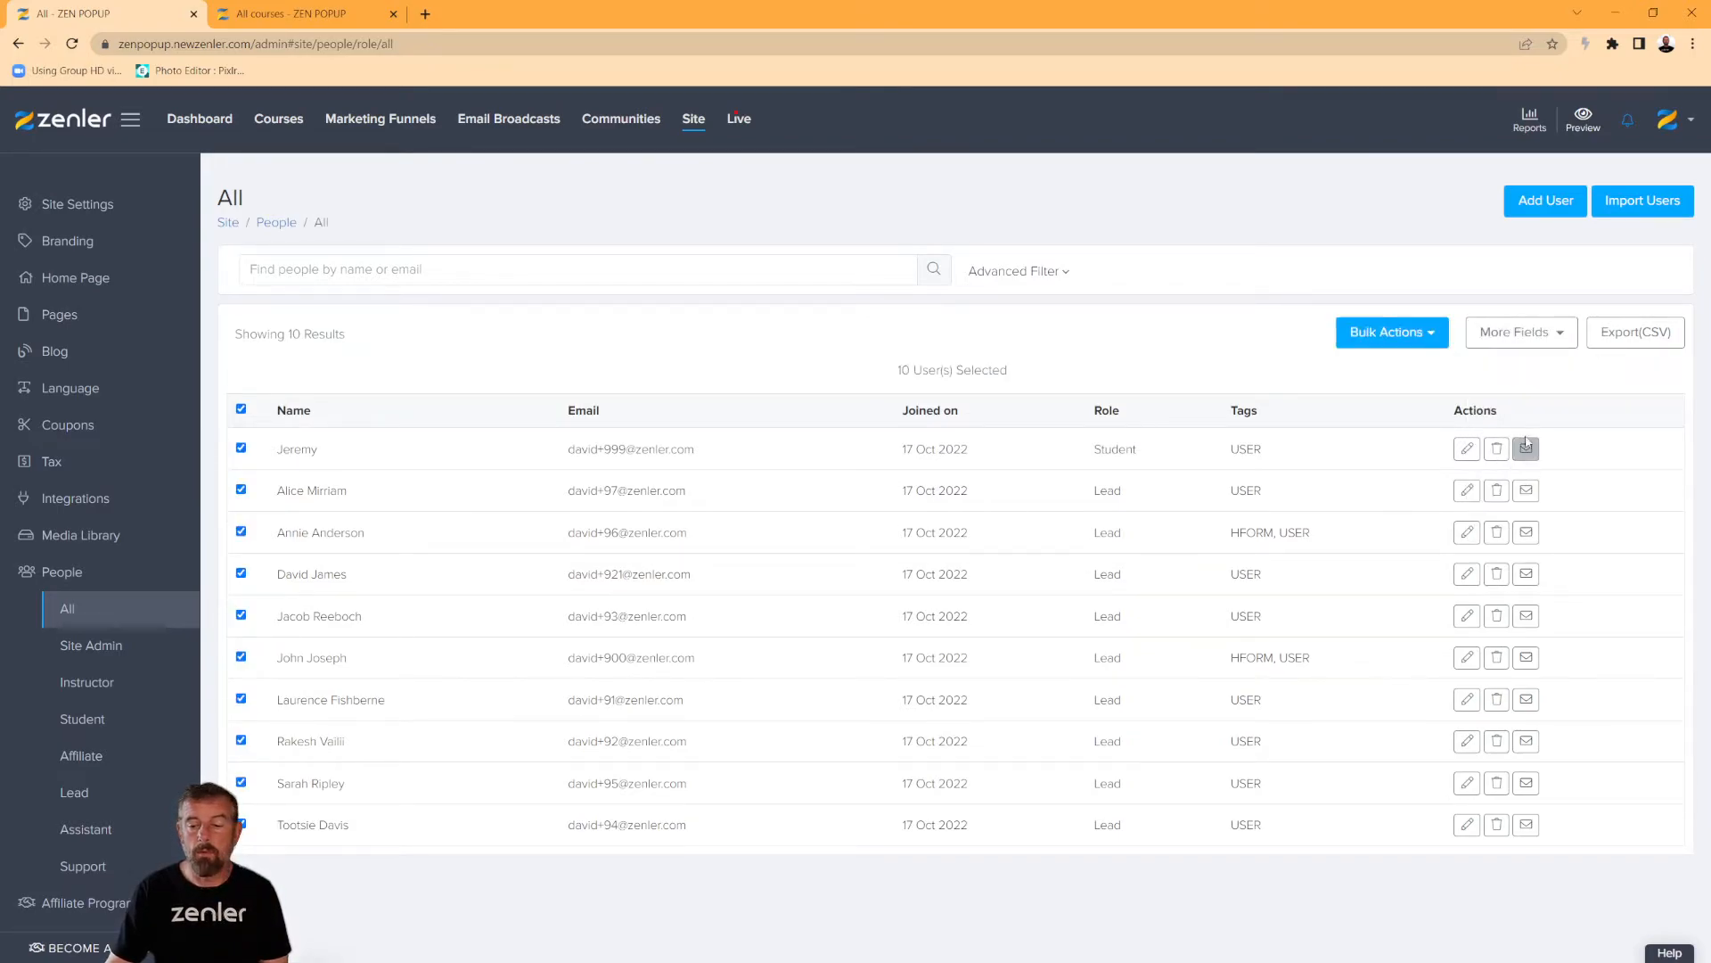
pyautogui.click(1403, 334)
pyautogui.click(1375, 378)
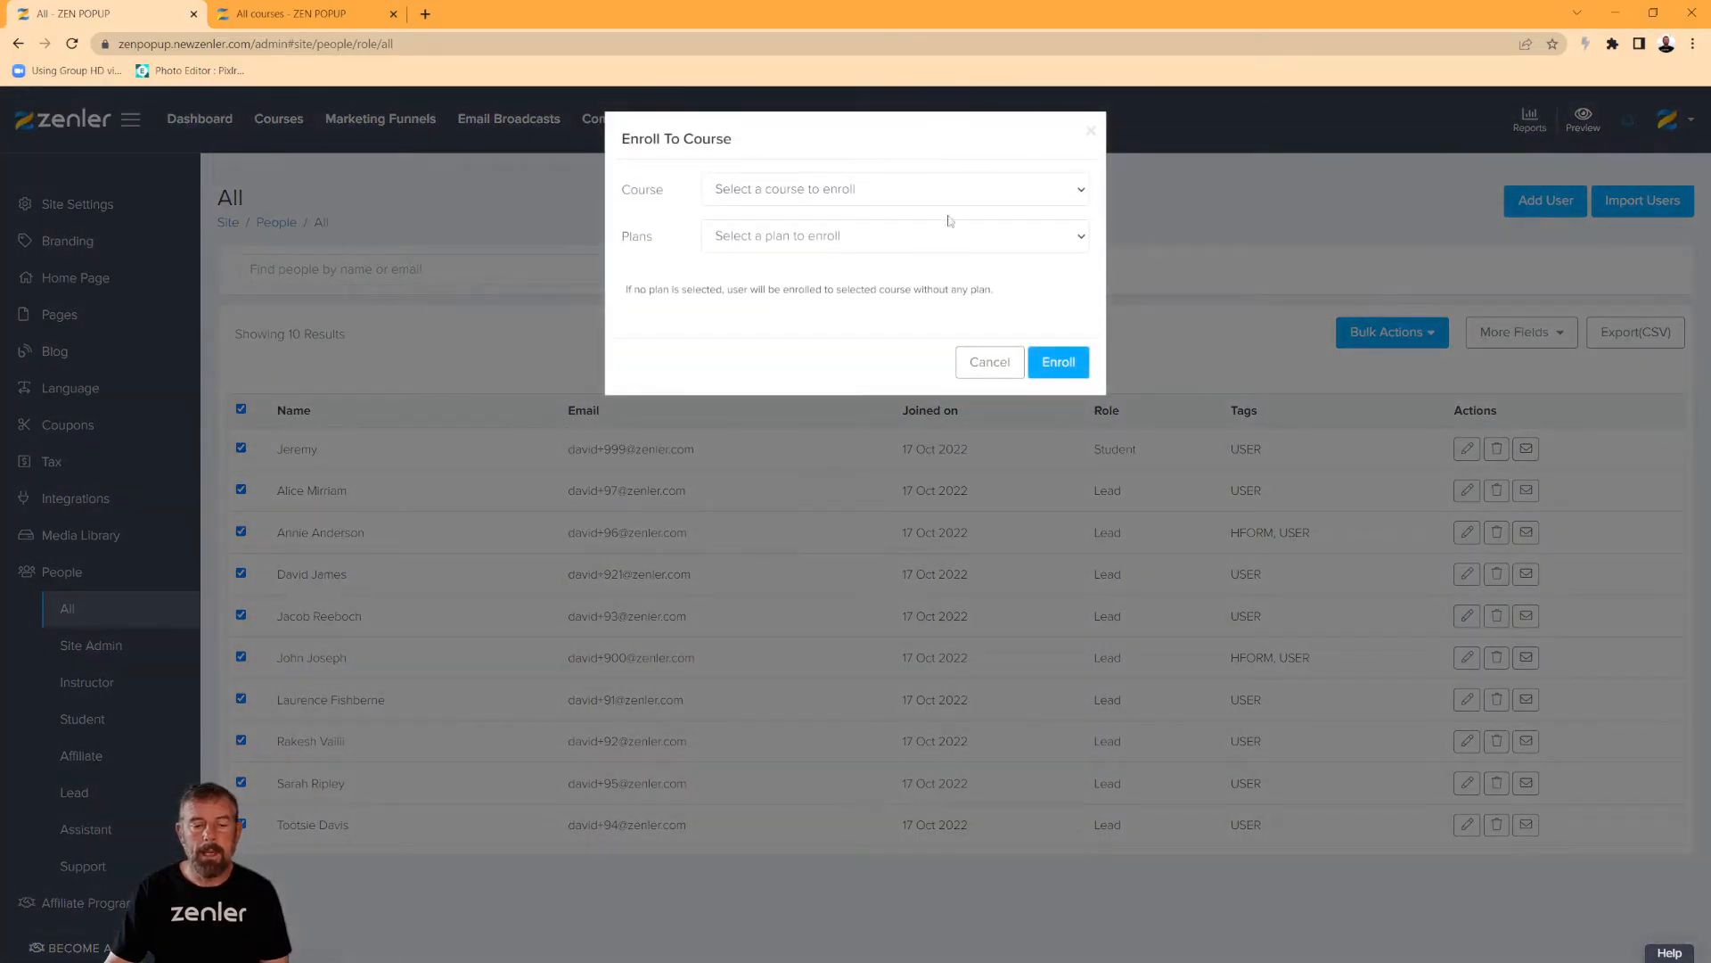
pyautogui.click(954, 202)
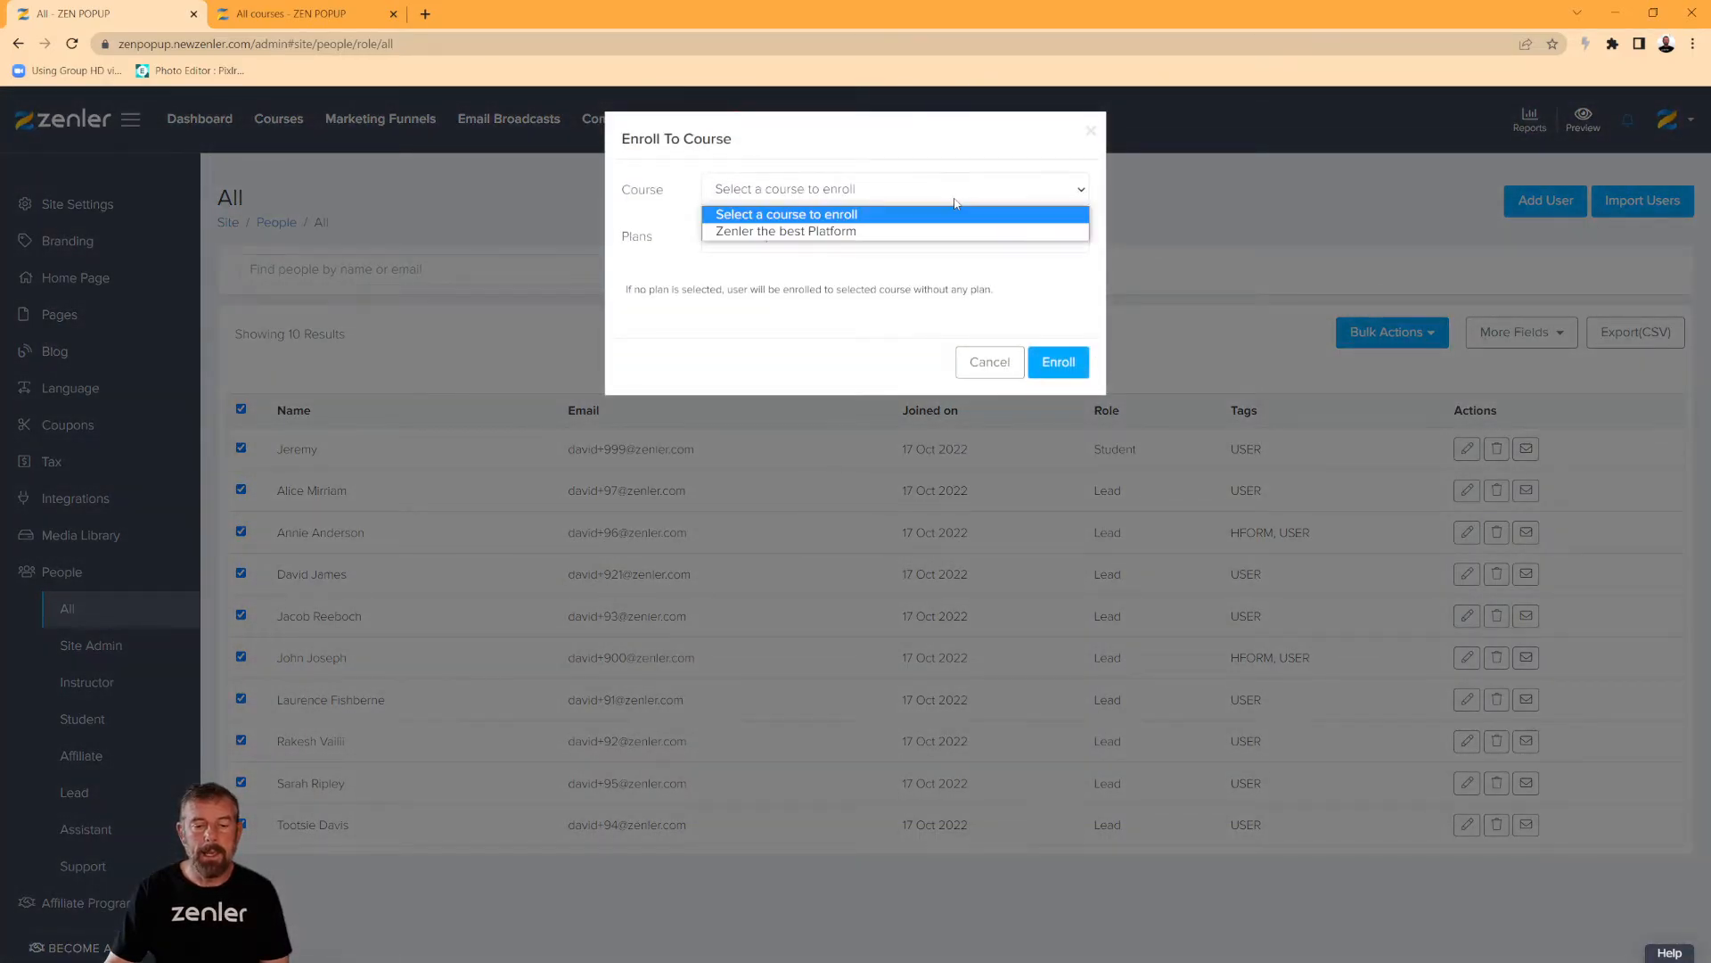
pyautogui.click(936, 228)
pyautogui.click(892, 238)
pyautogui.click(784, 277)
pyautogui.click(1050, 361)
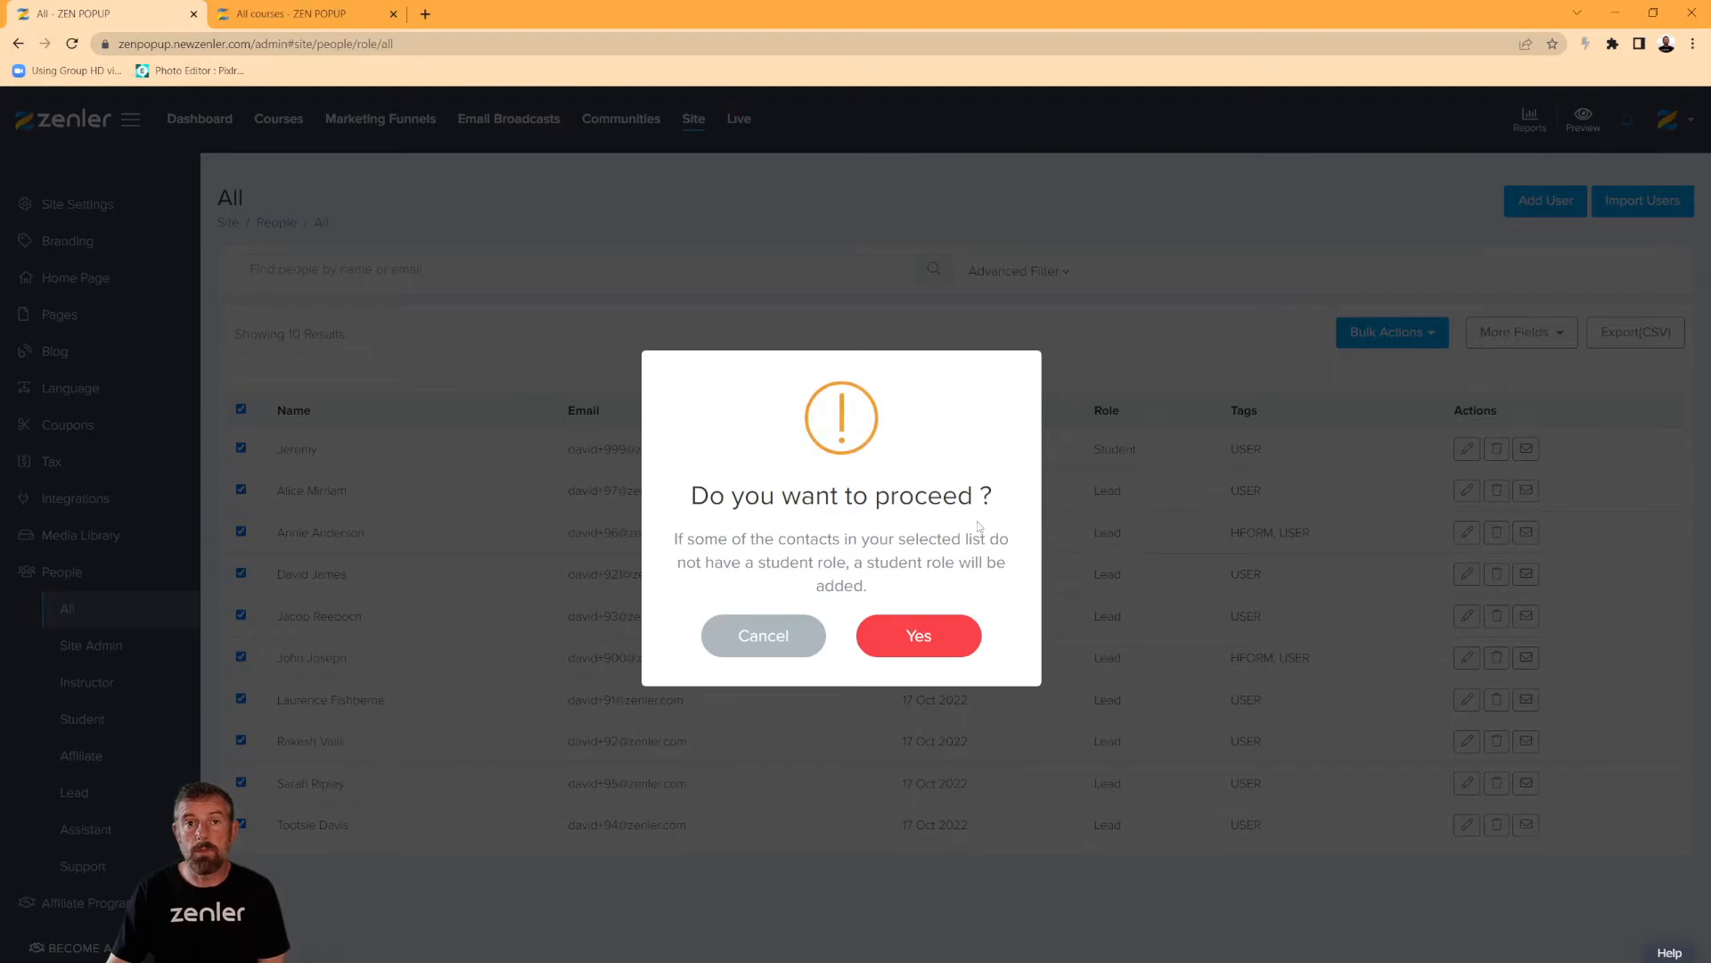
pyautogui.click(918, 638)
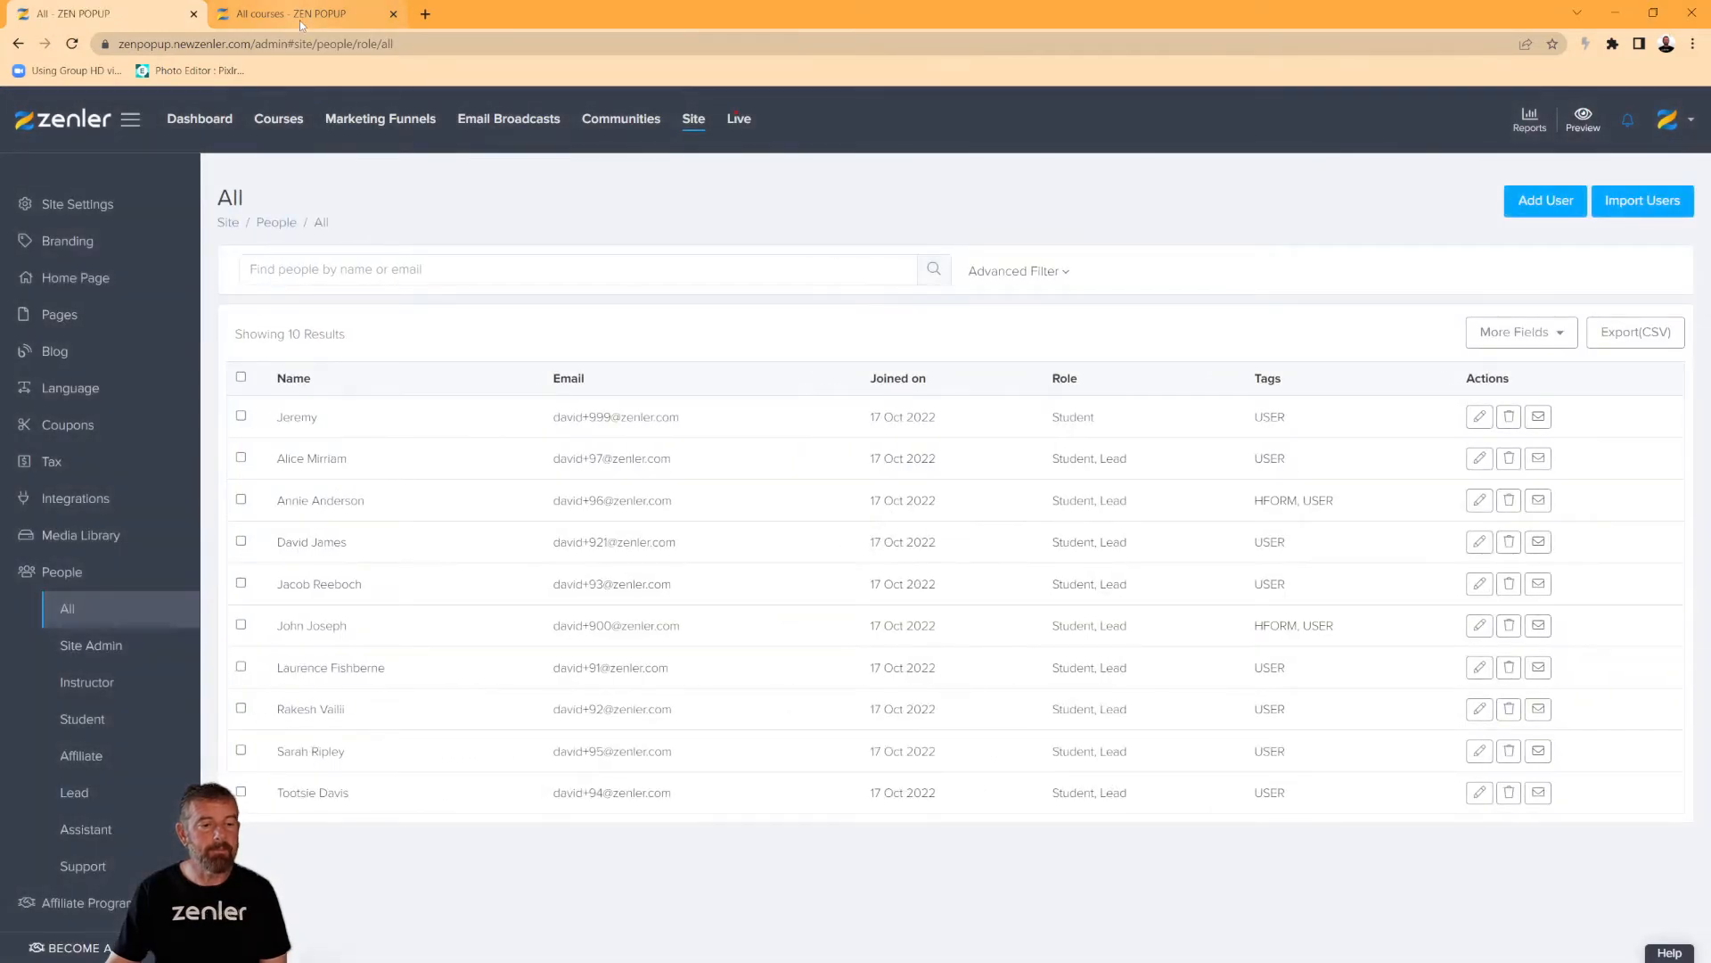
pyautogui.click(299, 20)
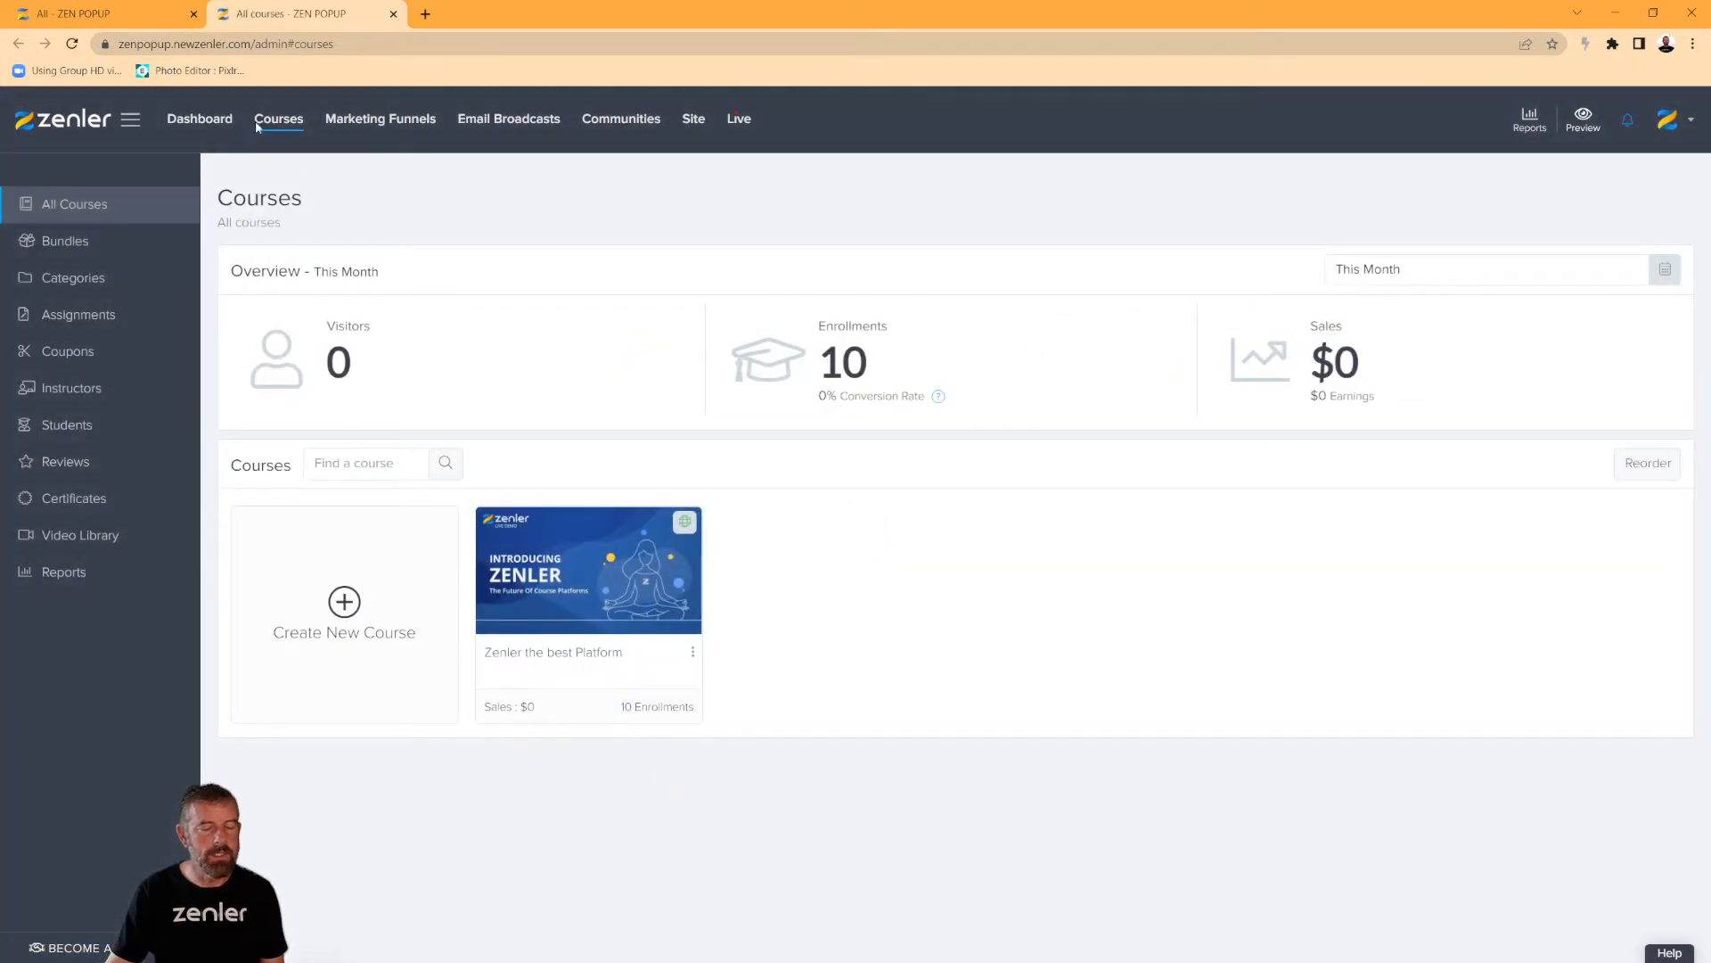
pyautogui.click(89, 14)
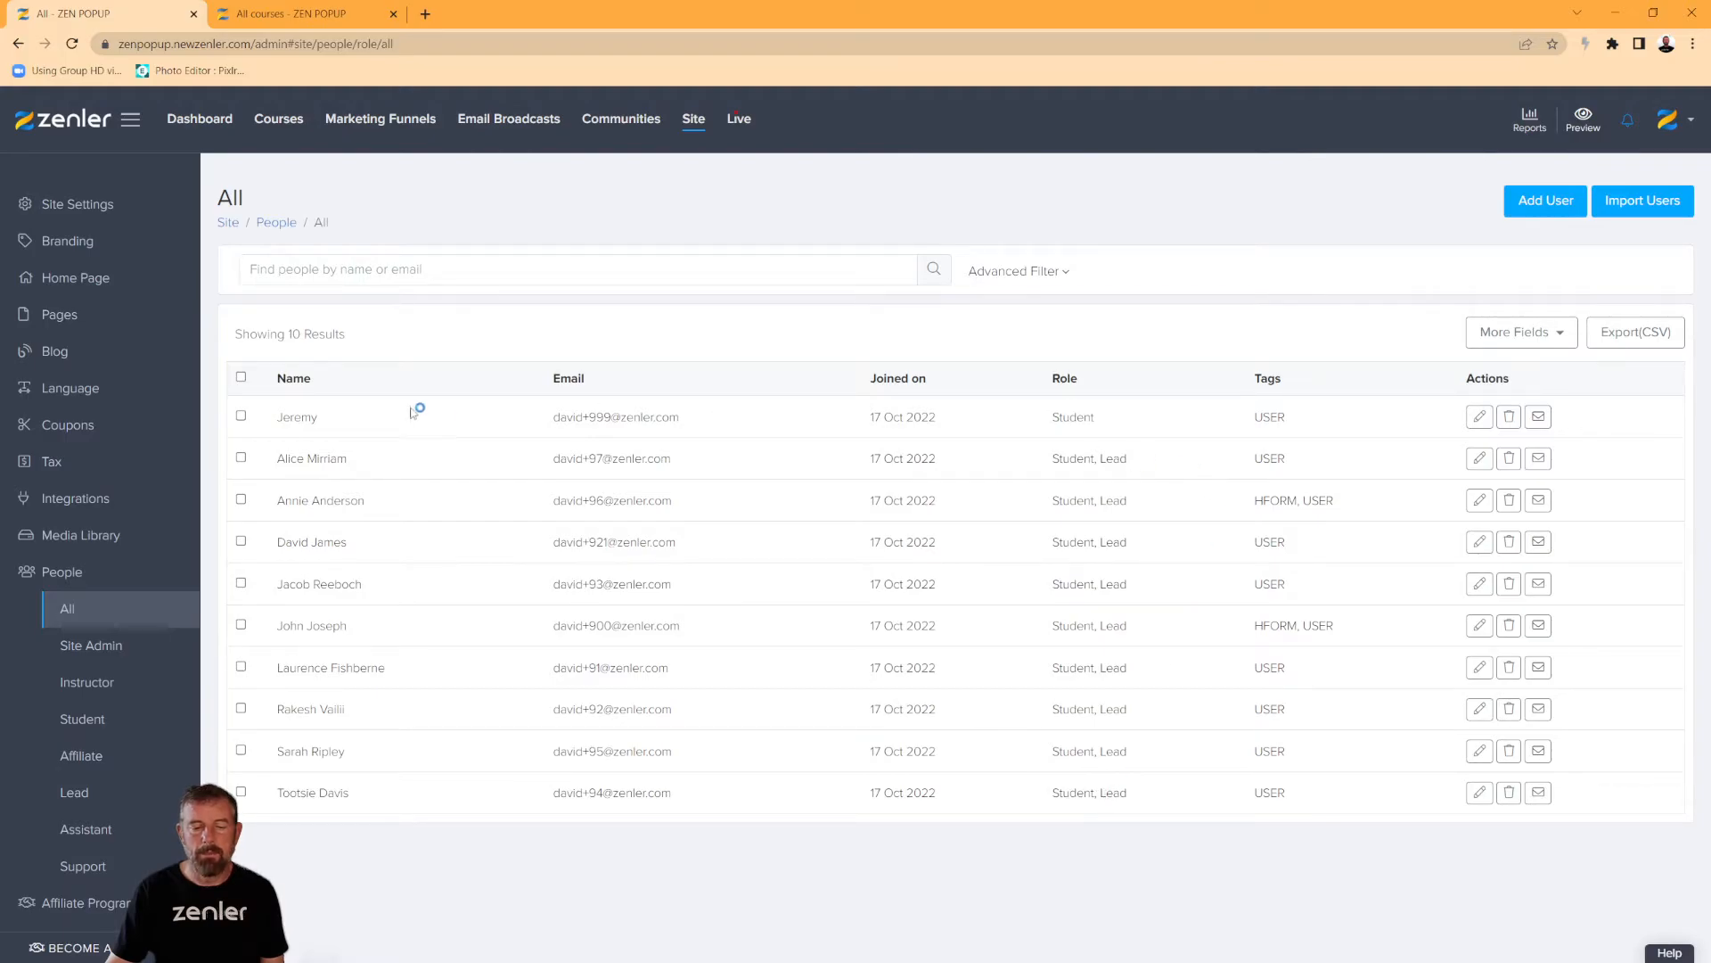
# - Unenroll all users in the people list from the course Zenler the best Platform in bulk
pyautogui.click(241, 376)
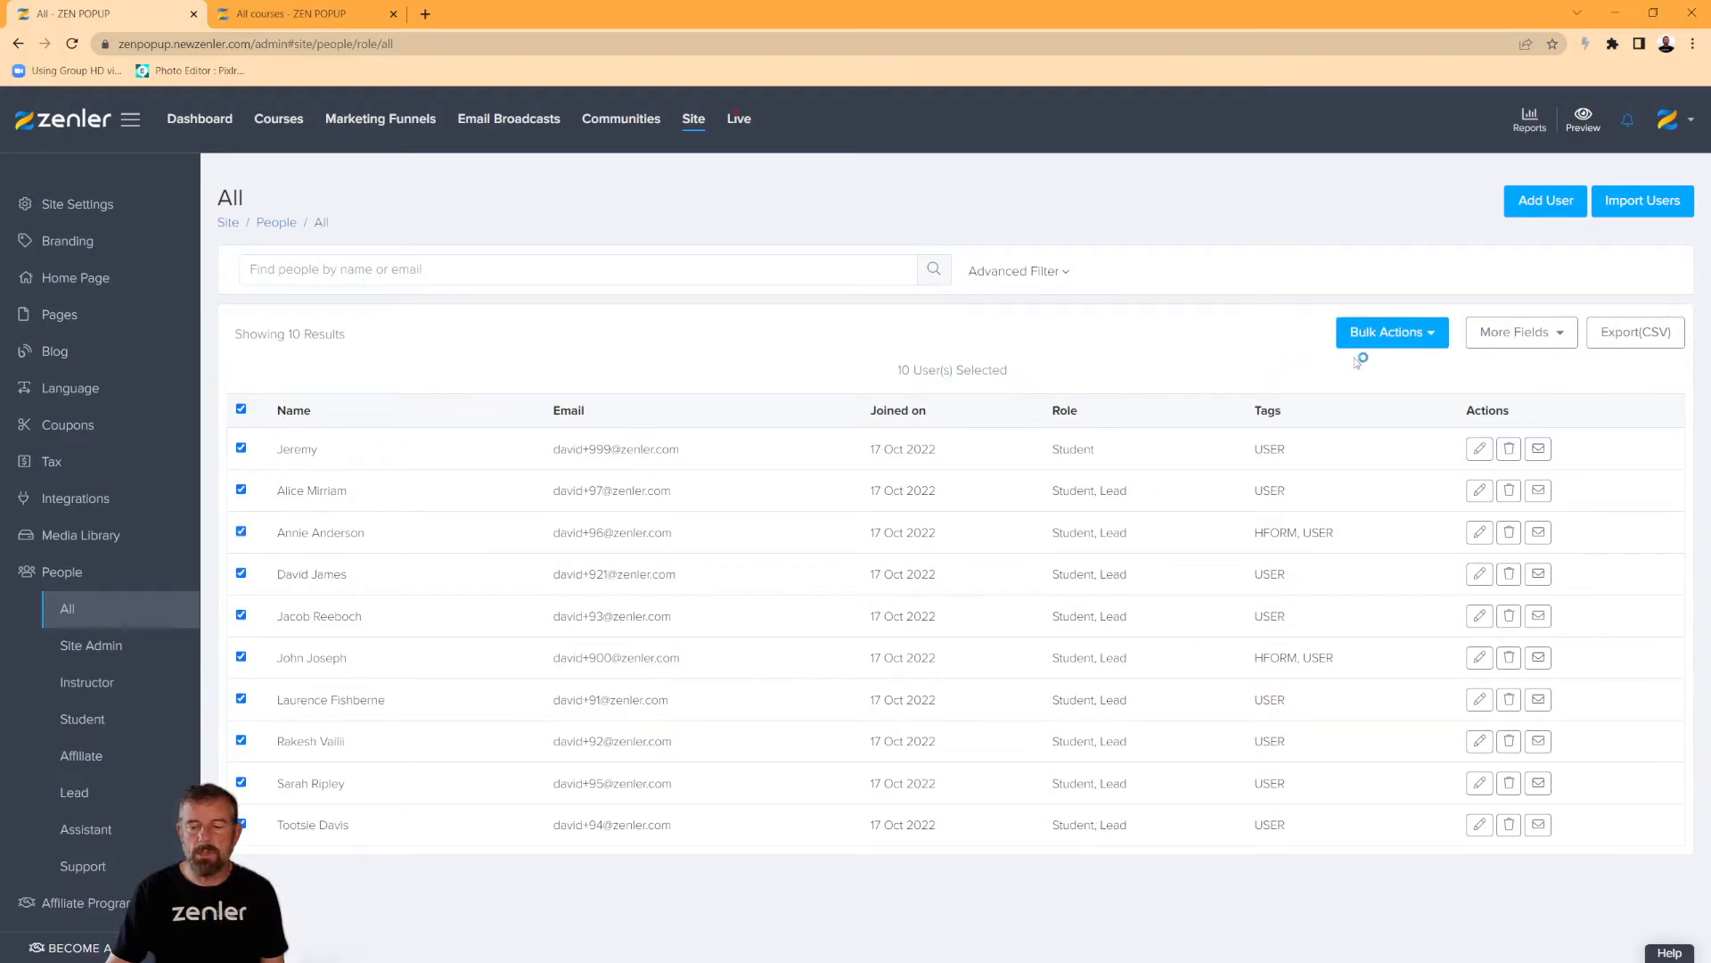
pyautogui.click(1429, 345)
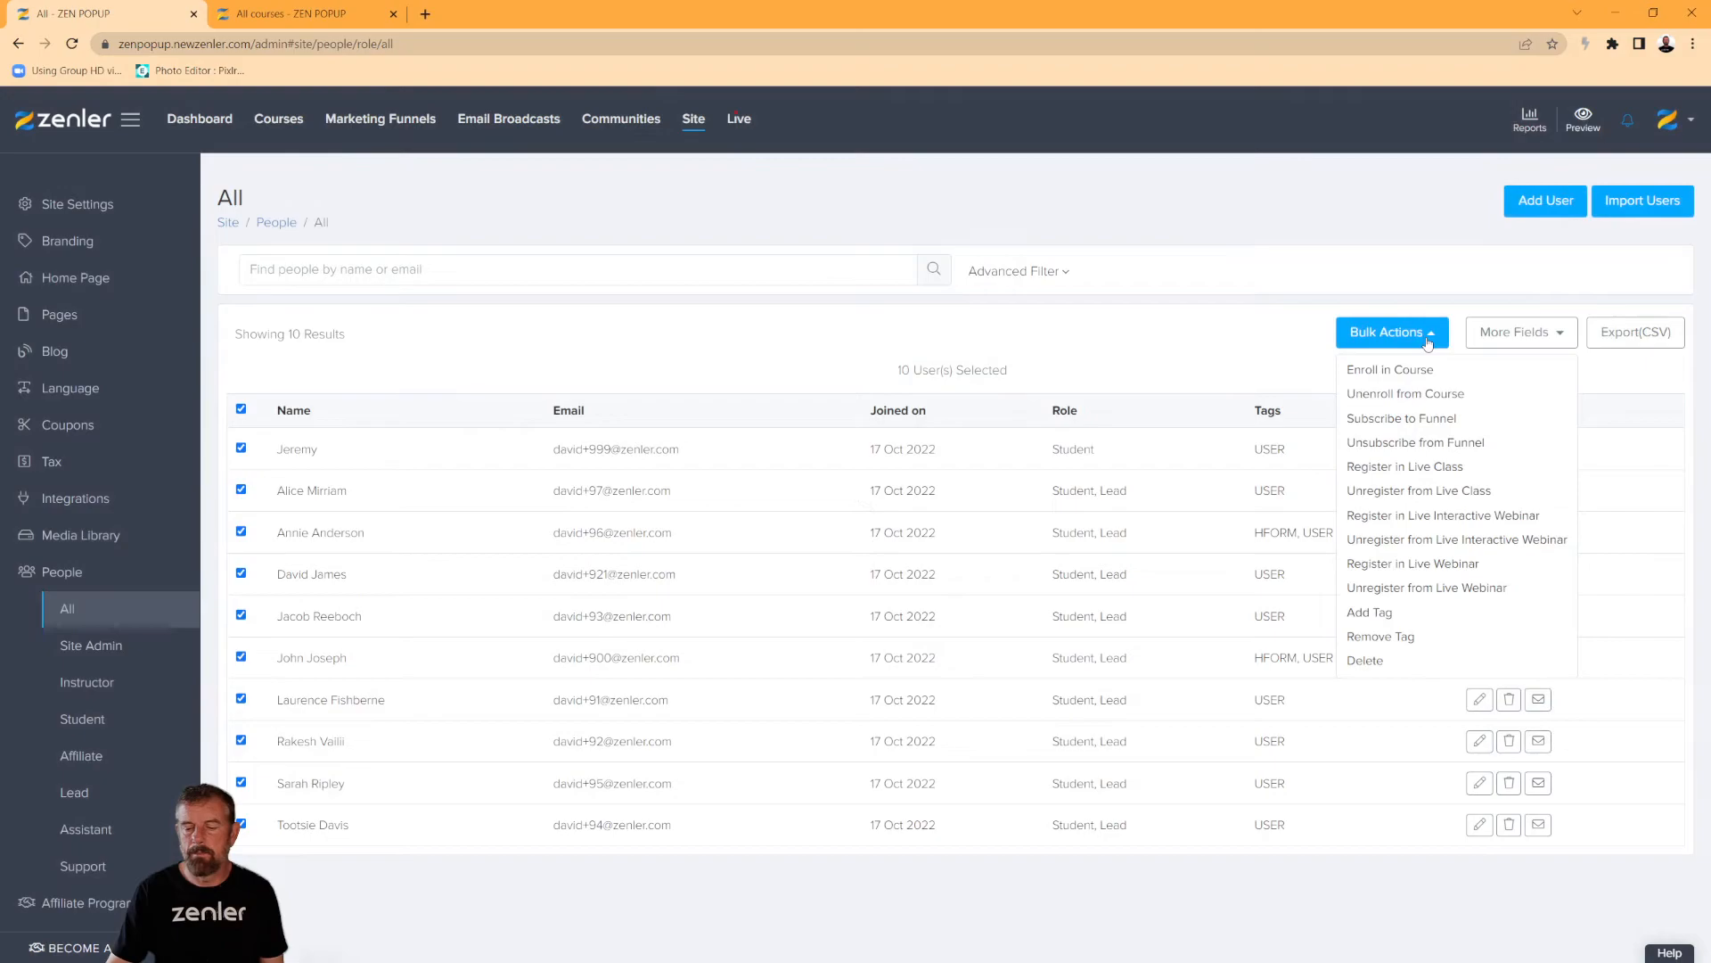
pyautogui.click(1379, 397)
pyautogui.click(896, 184)
pyautogui.click(822, 231)
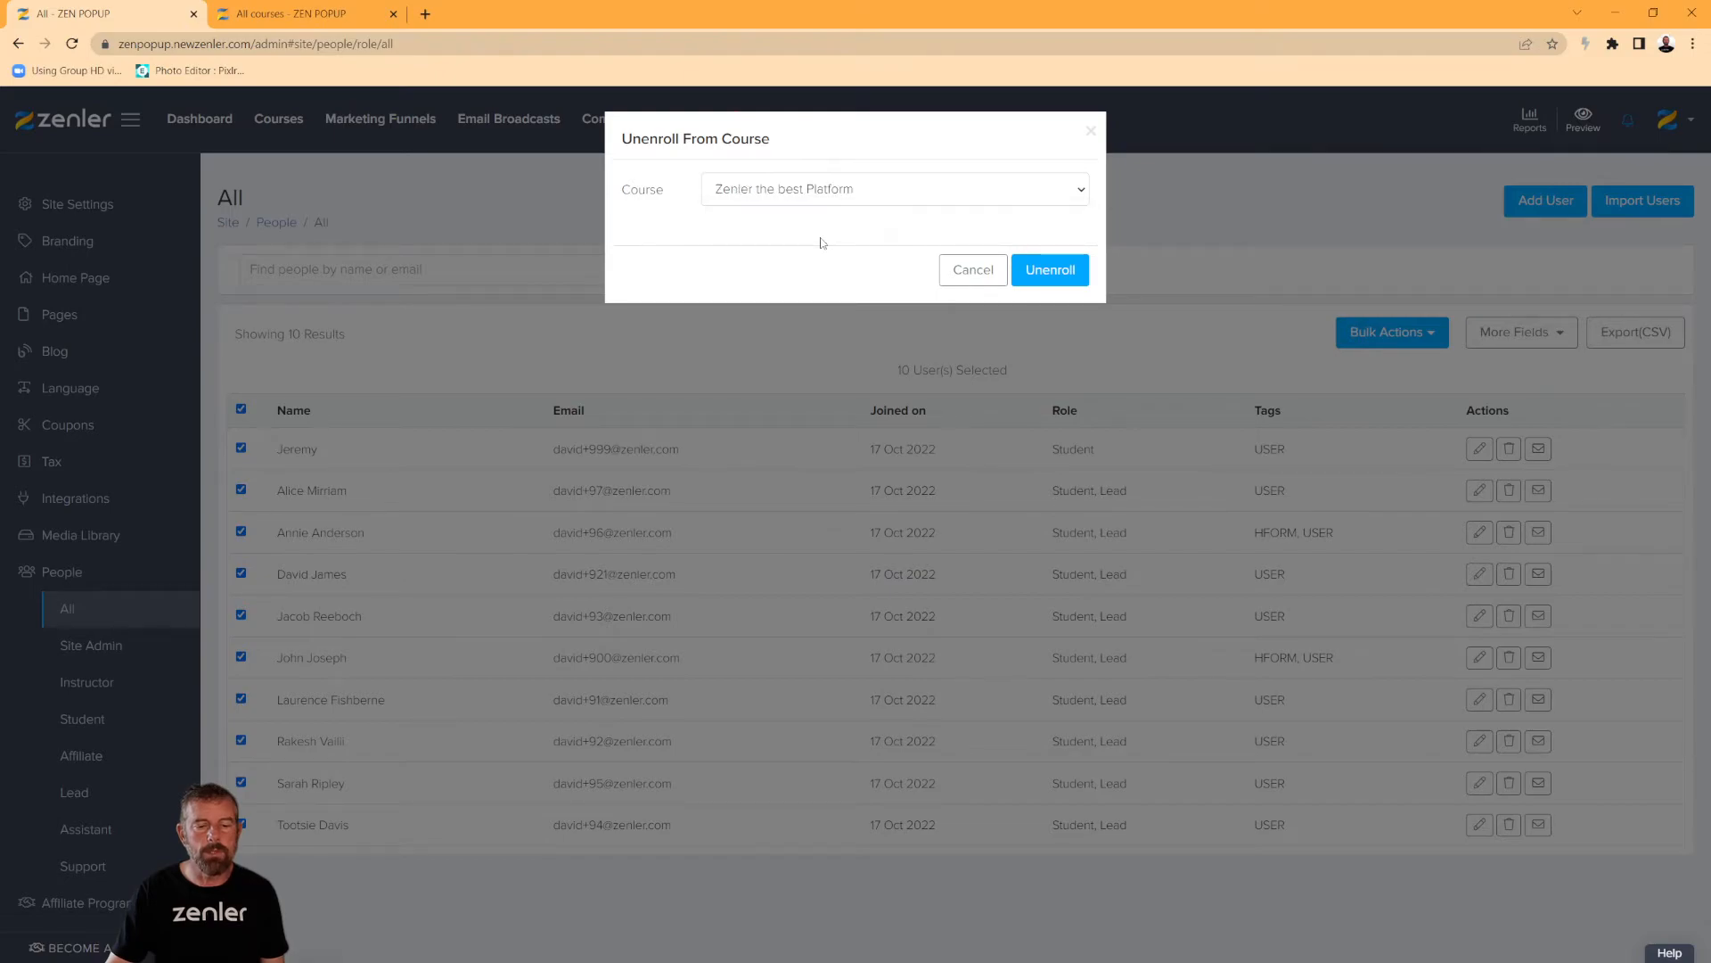
pyautogui.click(1052, 270)
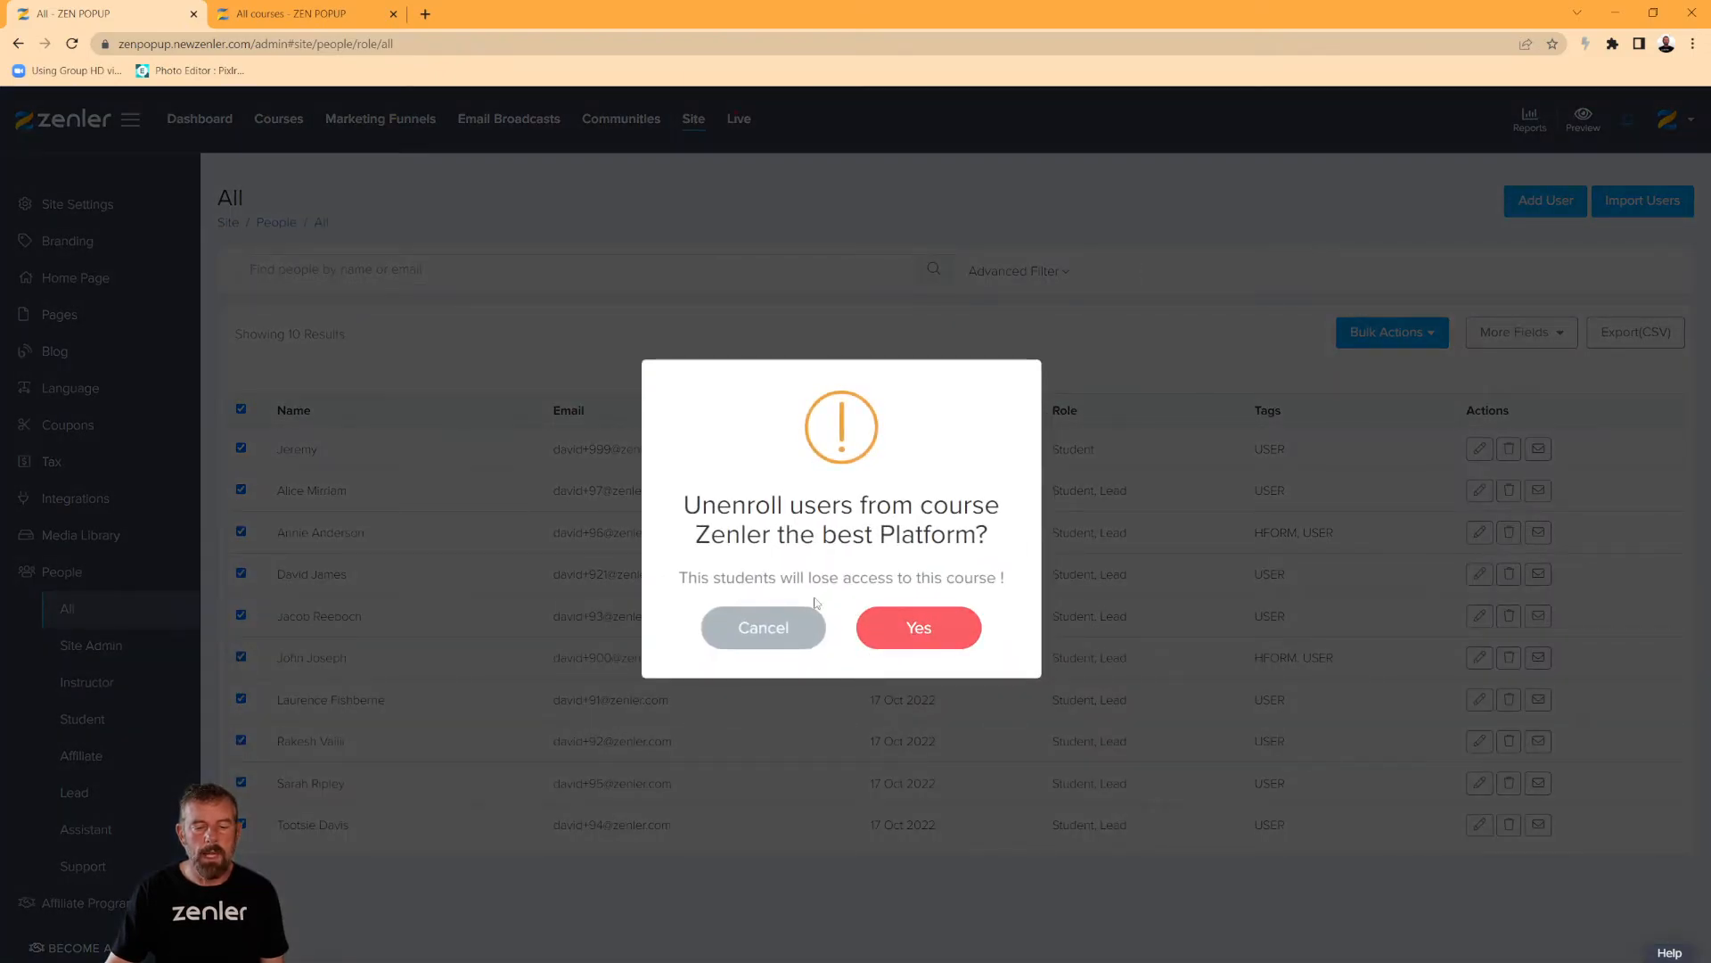
pyautogui.click(928, 638)
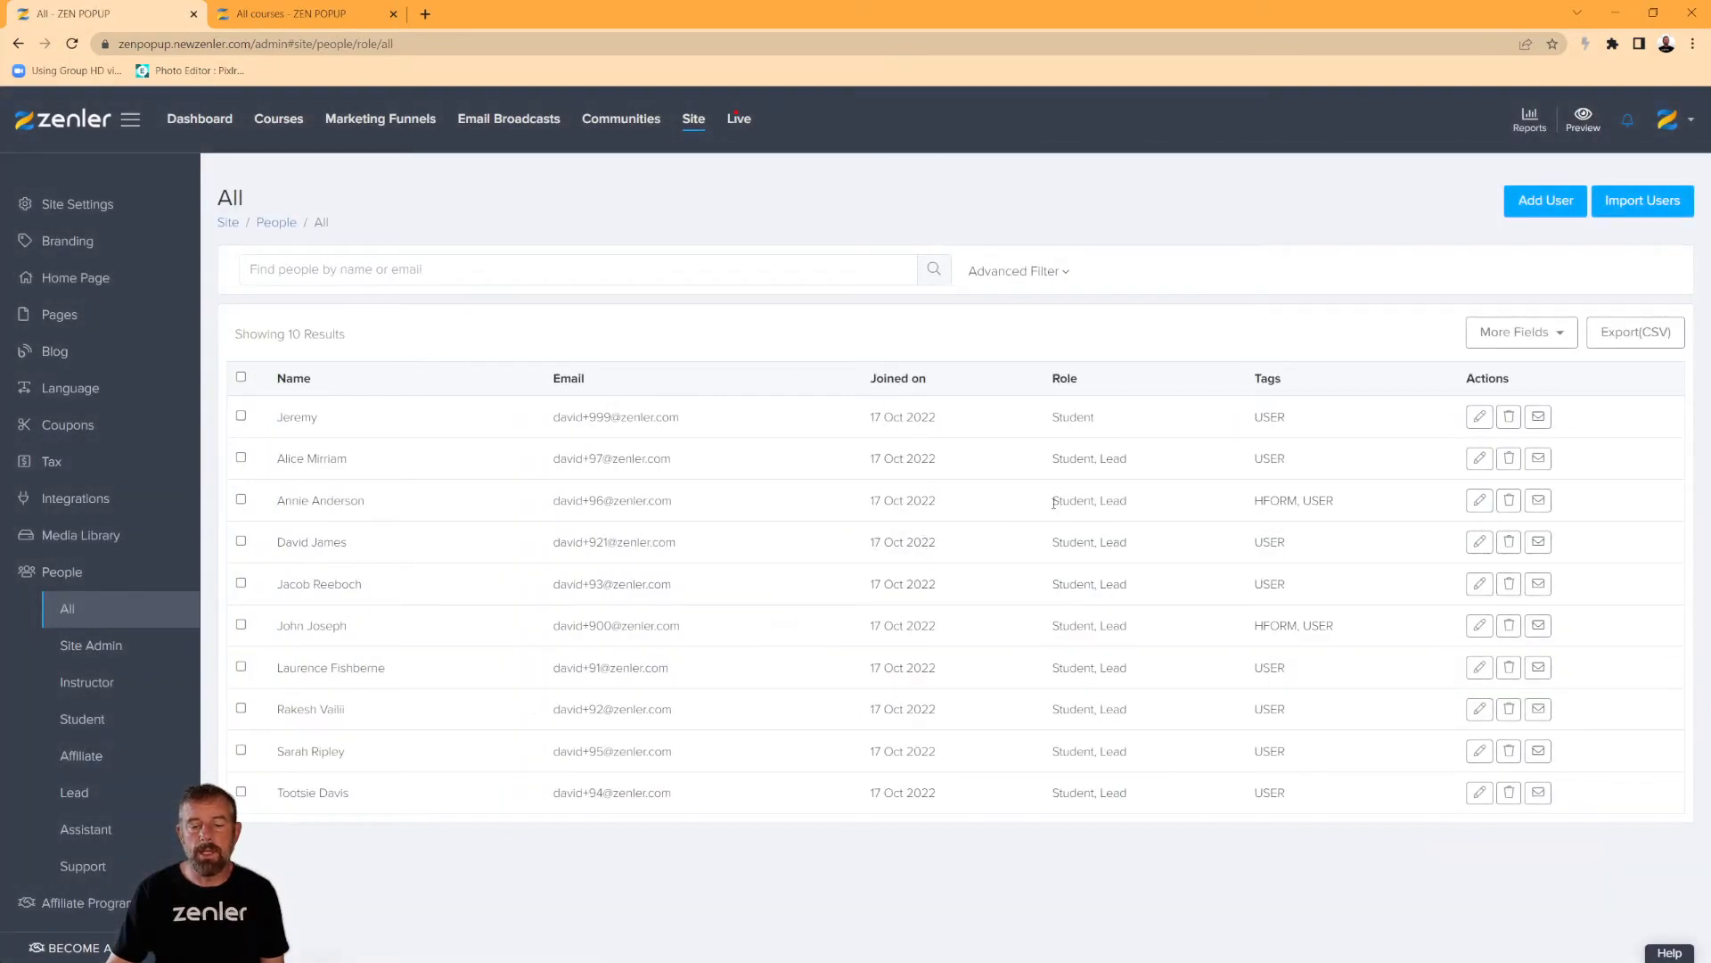
# - Examine the student role in the people list and the course's enrollments on the Courses page, and return to the people list
pyautogui.moveTo(1065, 502); pyautogui.dragTo(1100, 500)
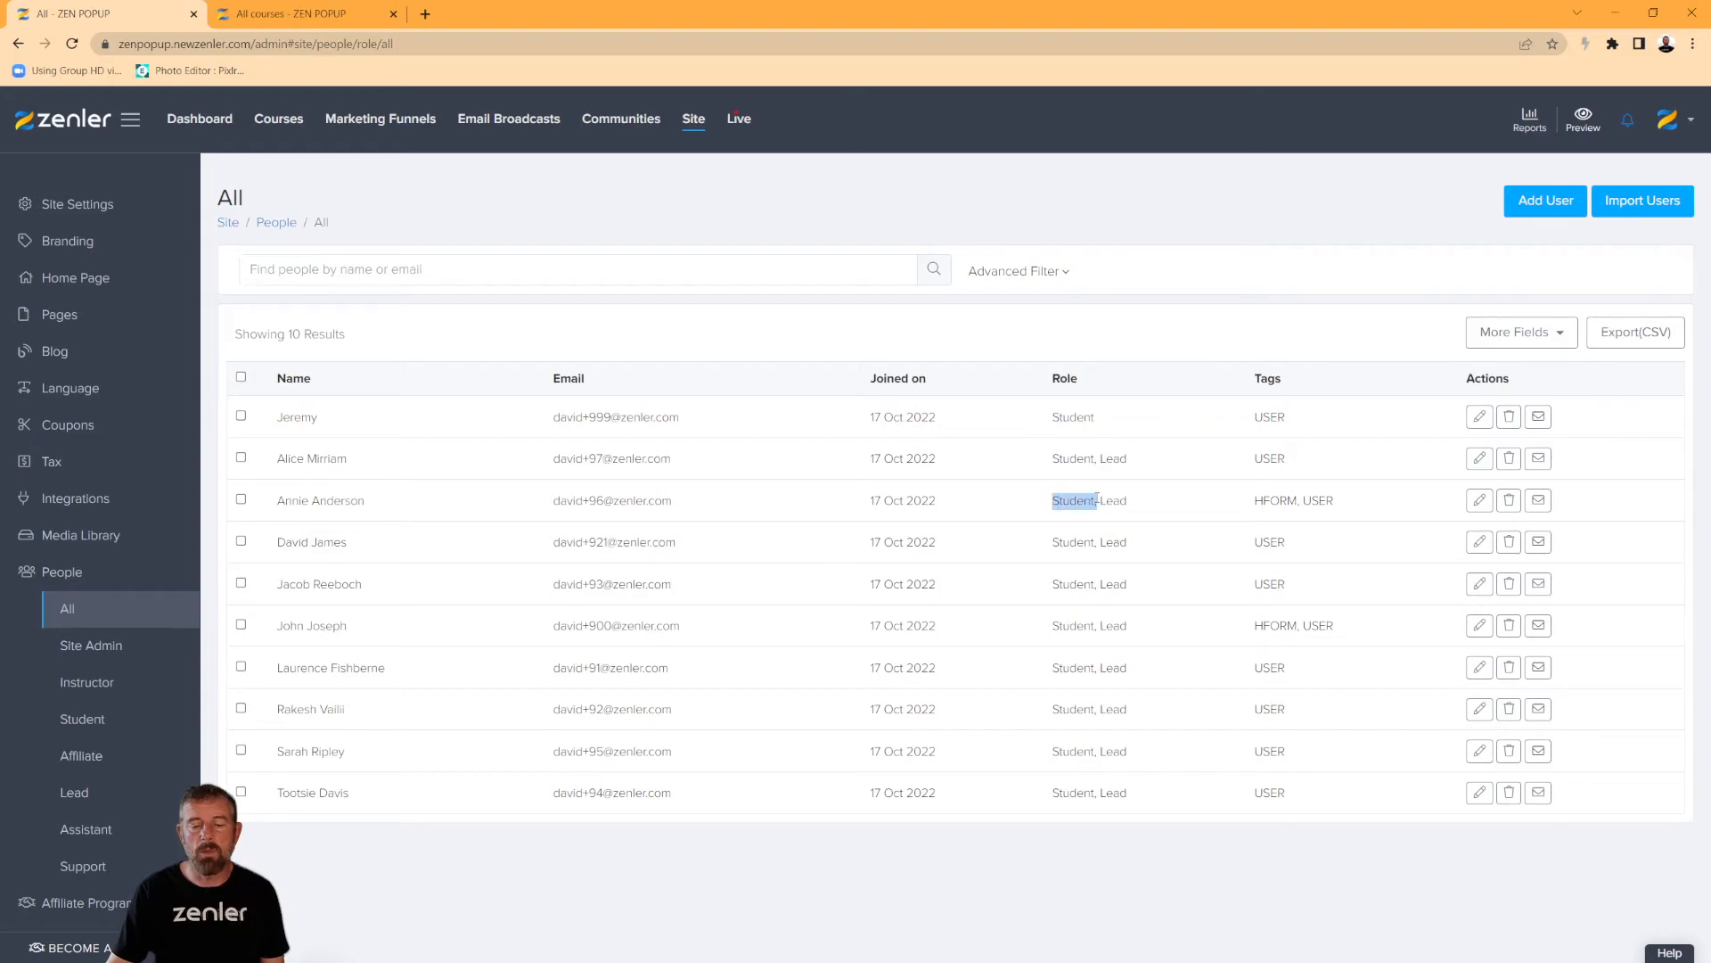
pyautogui.click(1116, 502)
pyautogui.moveTo(1096, 503); pyautogui.dragTo(1056, 504)
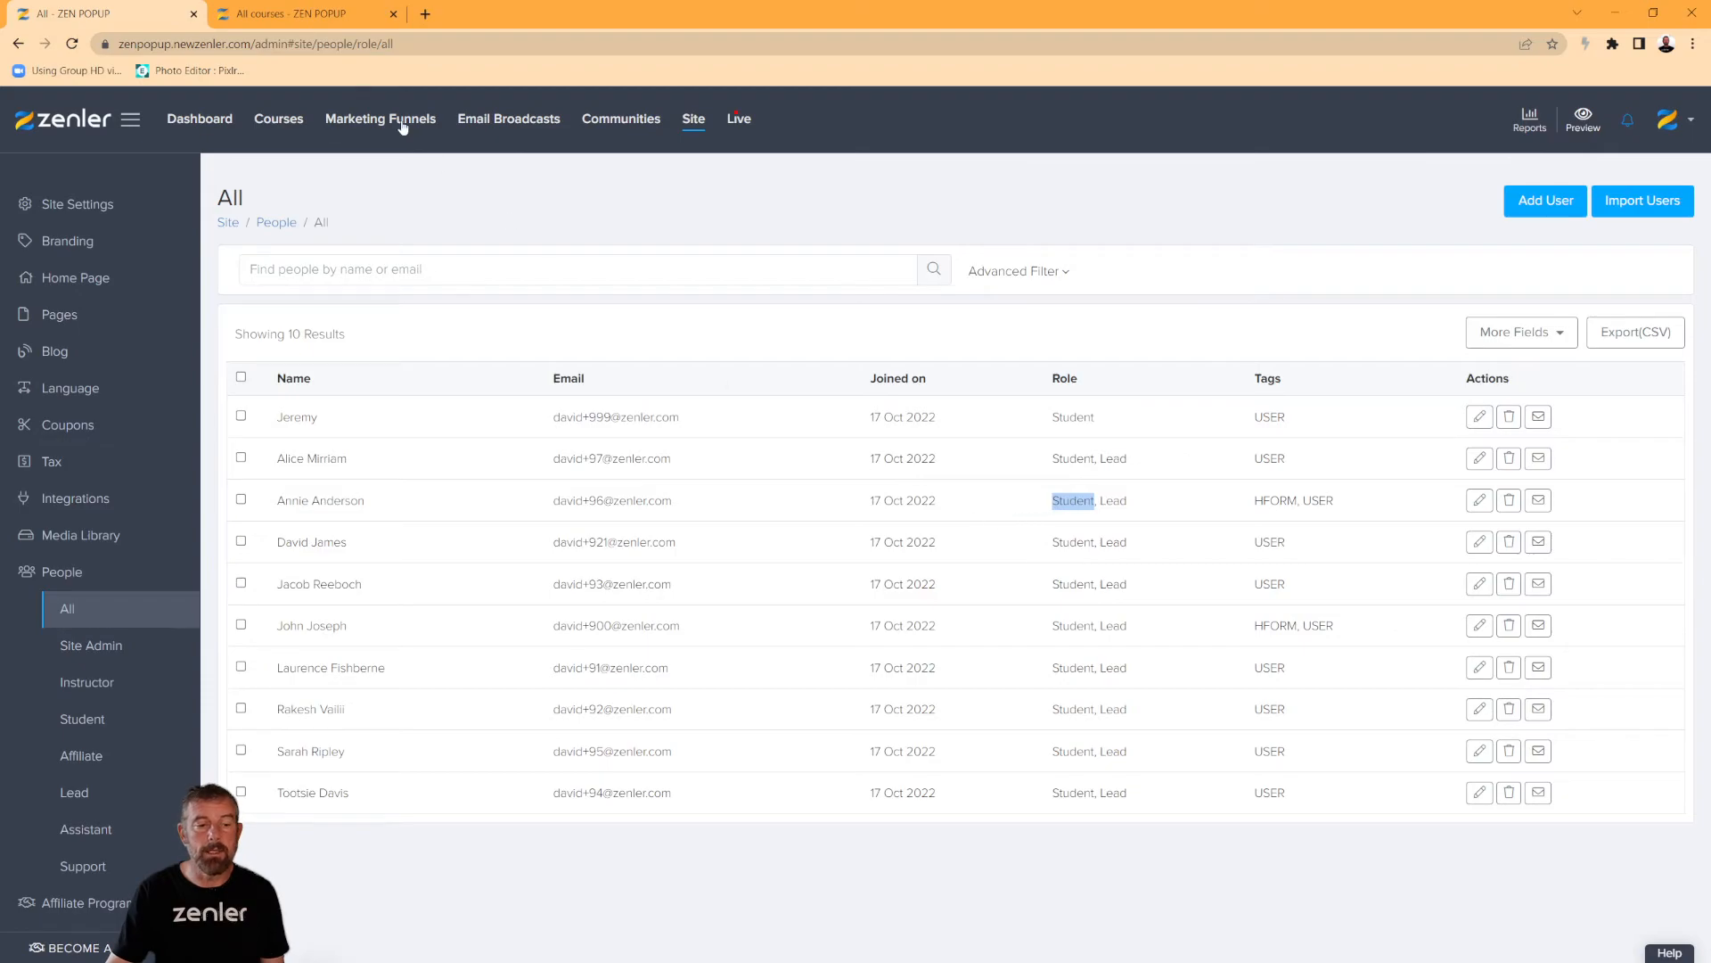
pyautogui.click(294, 13)
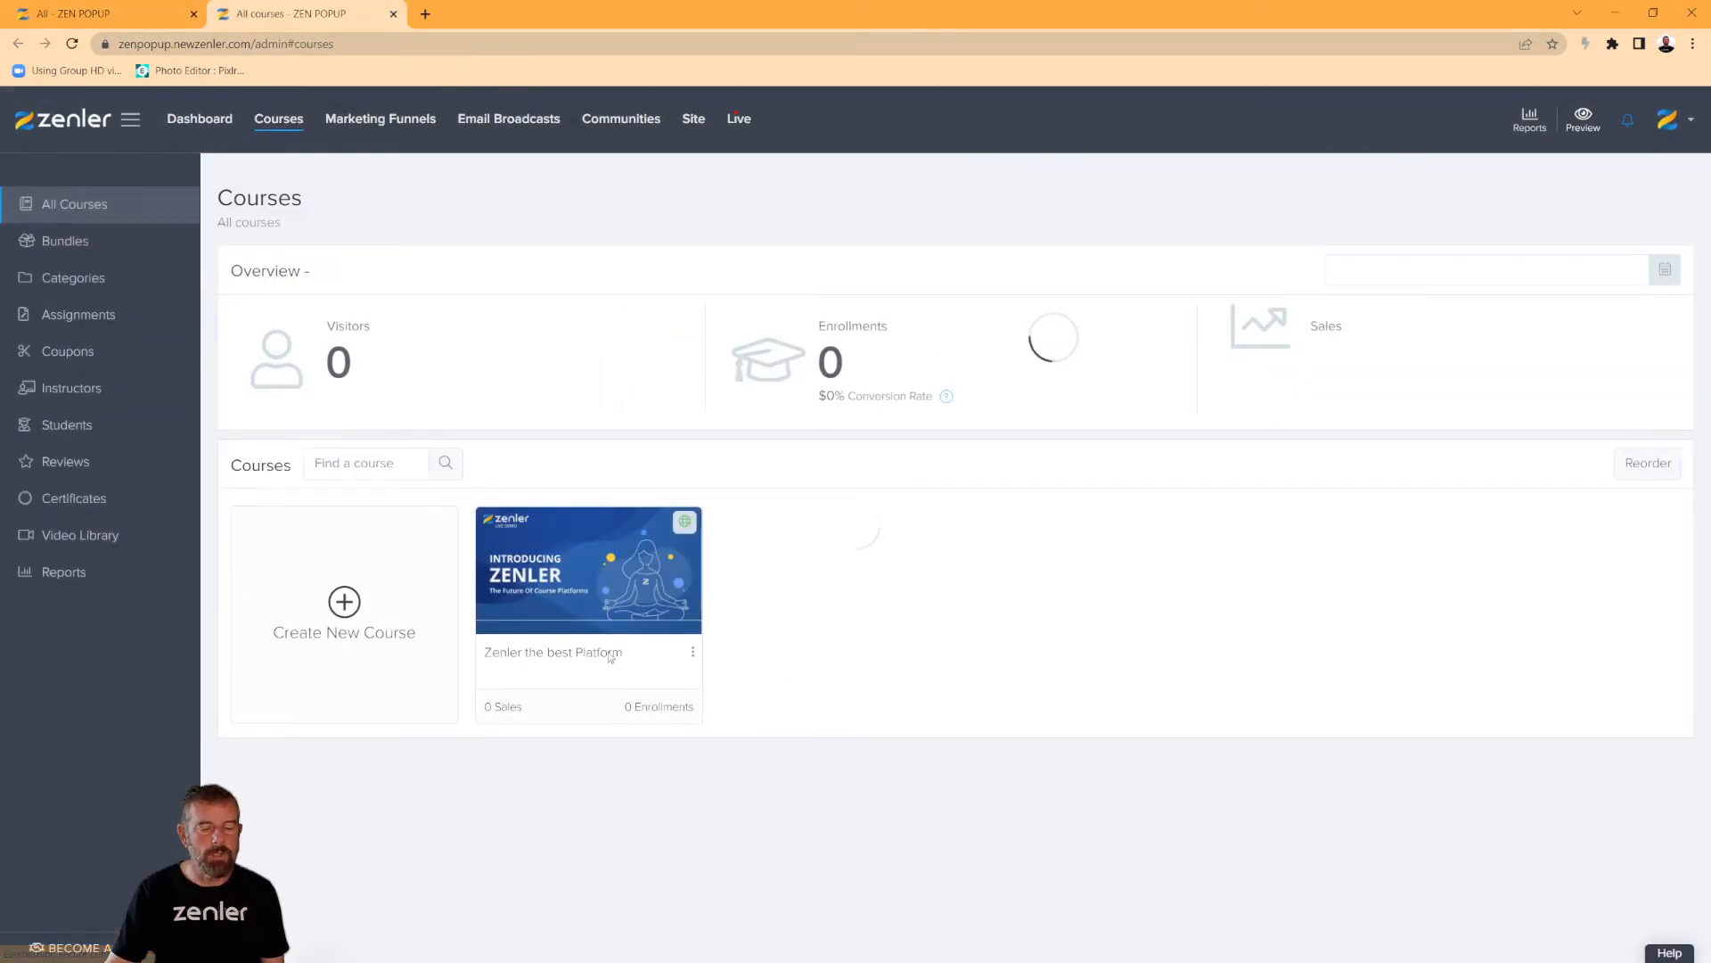
pyautogui.click(73, 13)
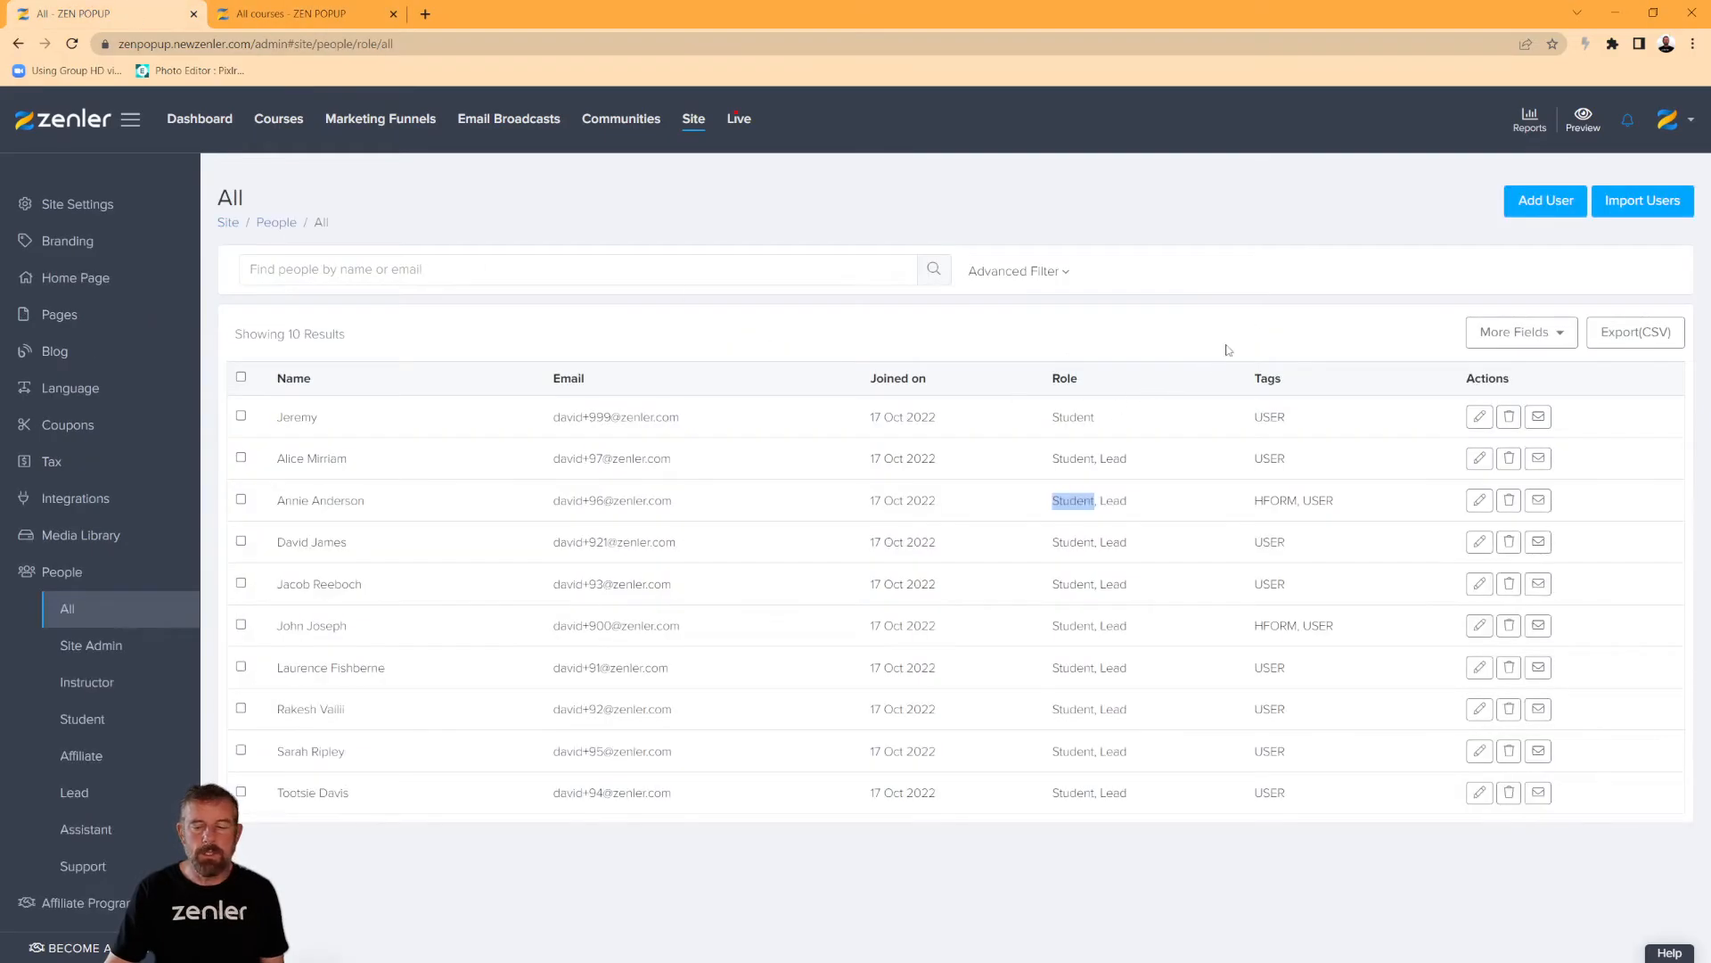
pyautogui.click(661, 405)
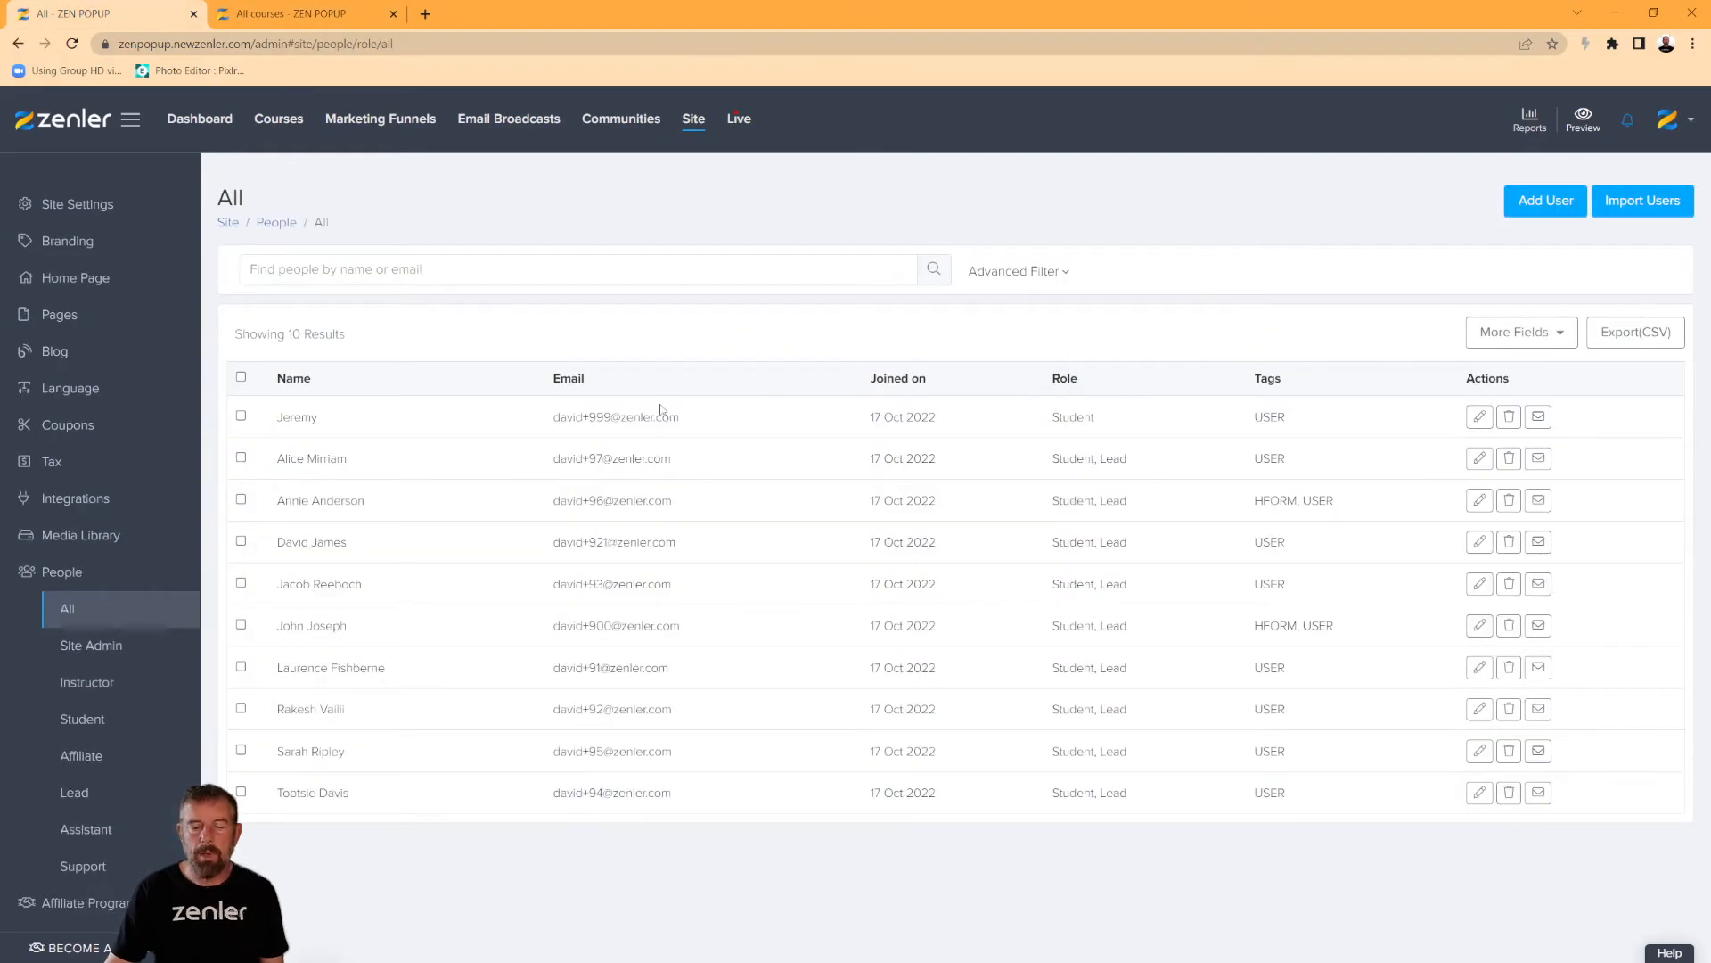
# - Select several individual users in the people list, extend the selection to everyone, and clear it
pyautogui.click(242, 417)
pyautogui.click(241, 532)
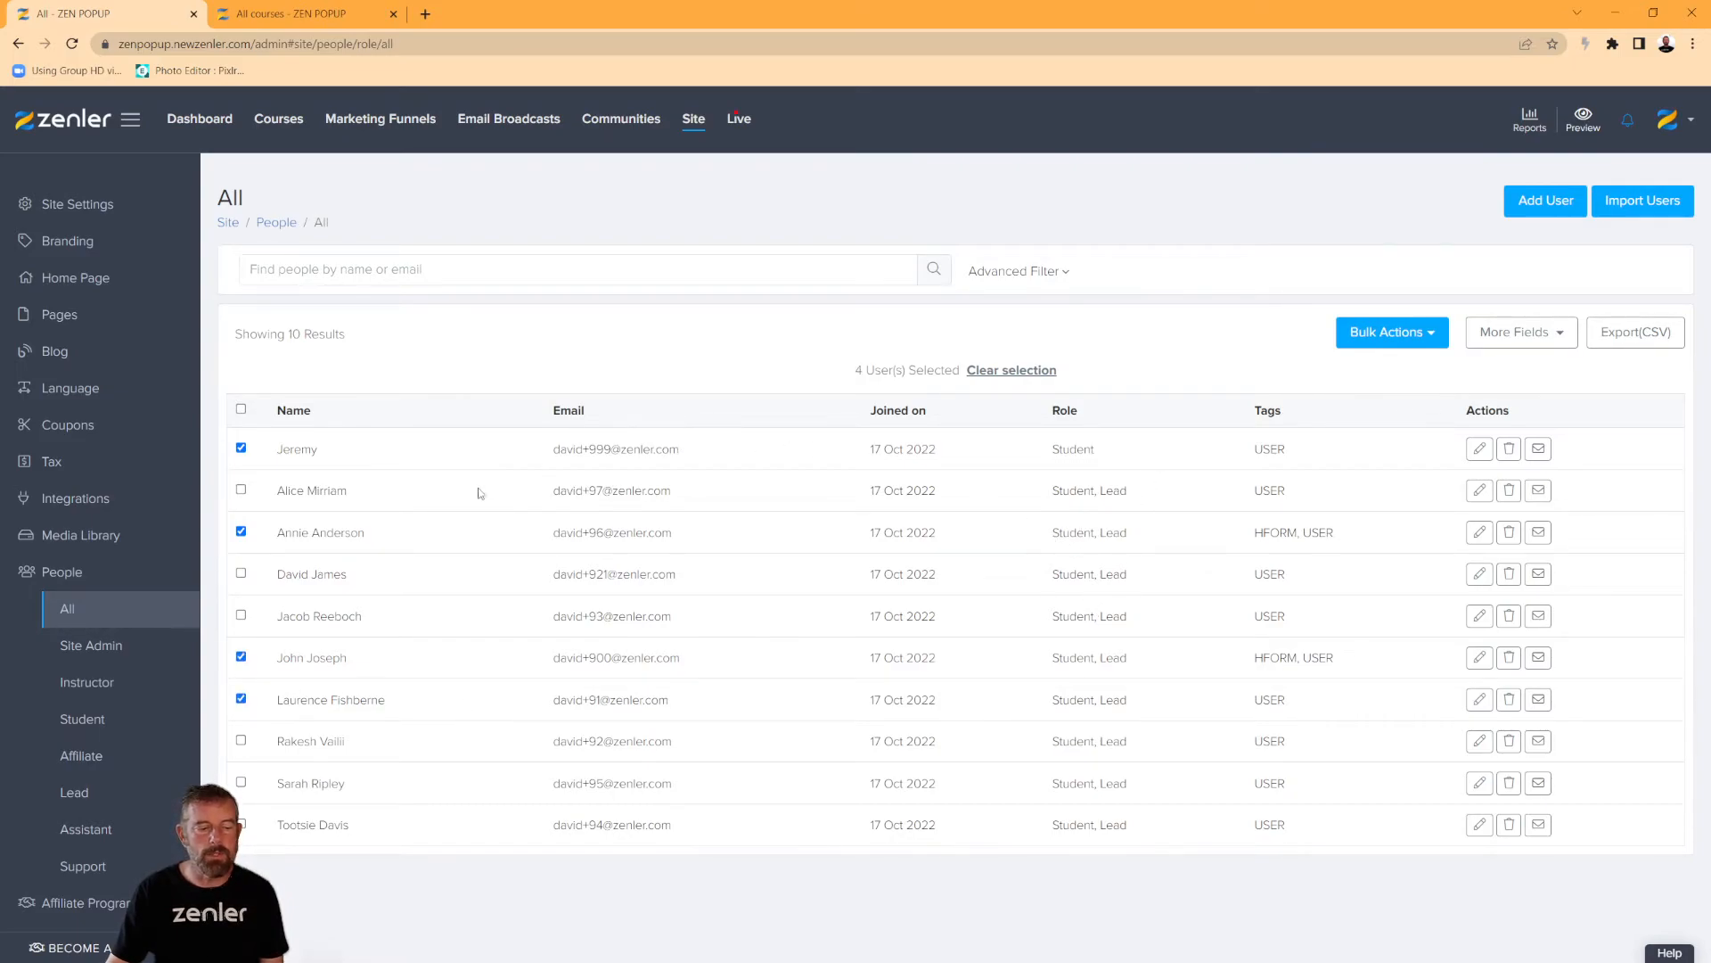
pyautogui.click(242, 410)
pyautogui.click(247, 411)
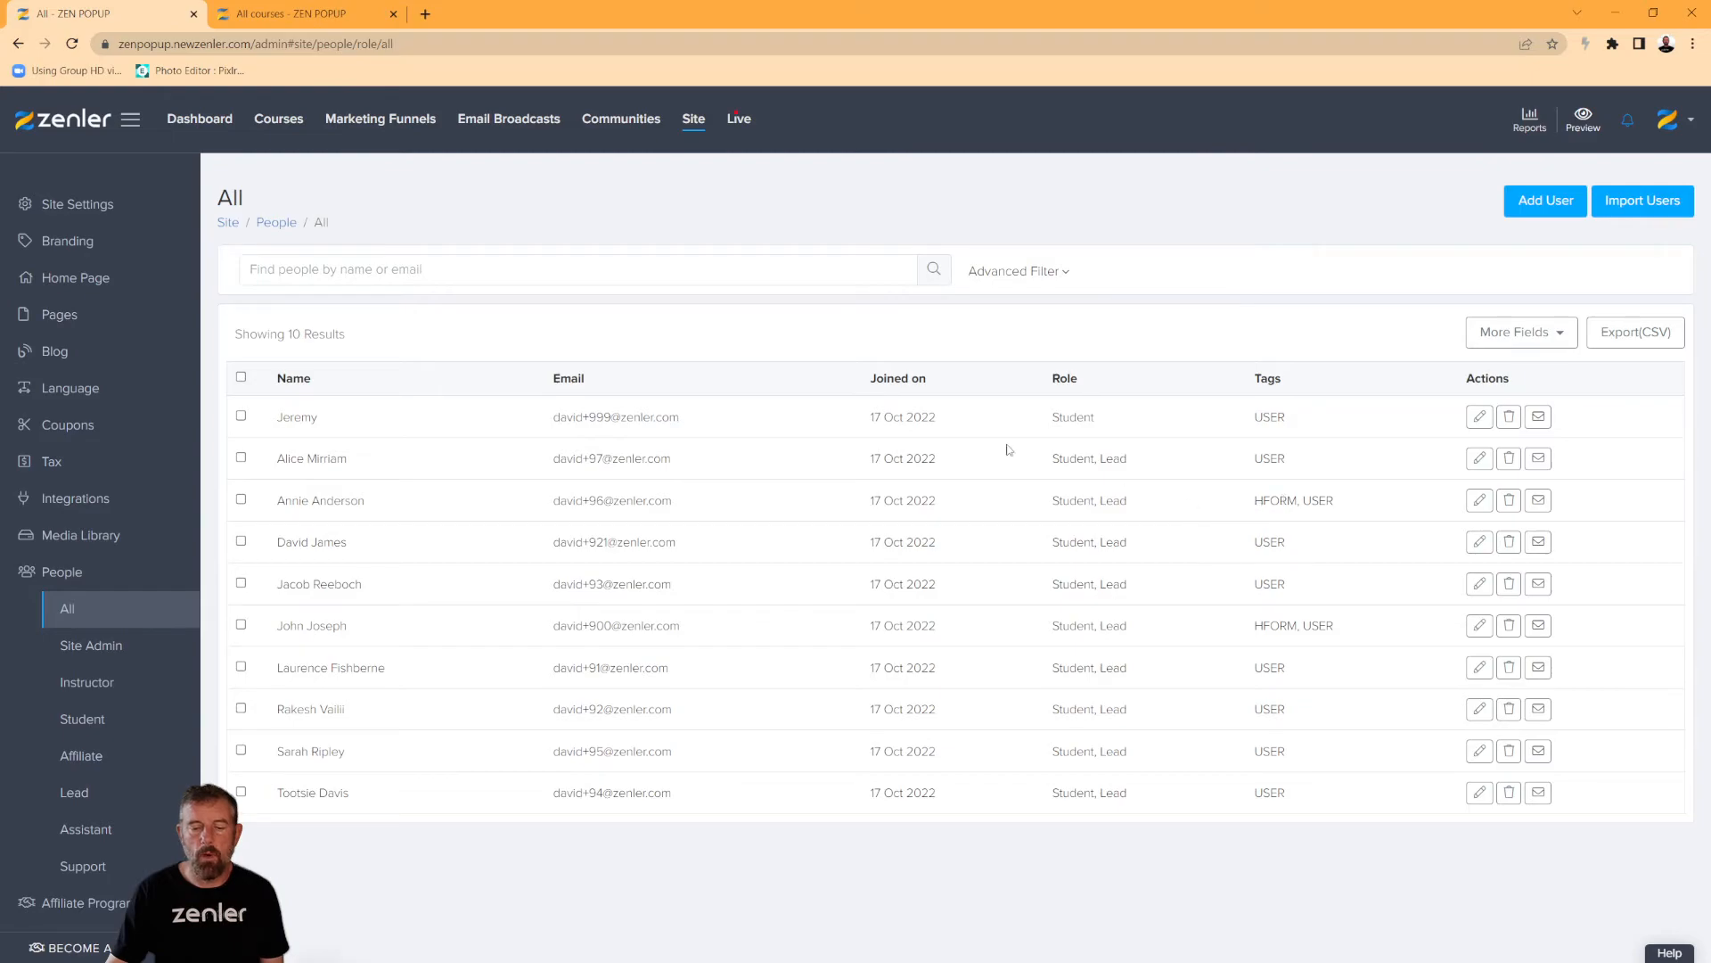
# - Filter the people list with an advanced filter for users whose user tag contains HFORM
pyautogui.click(1058, 273)
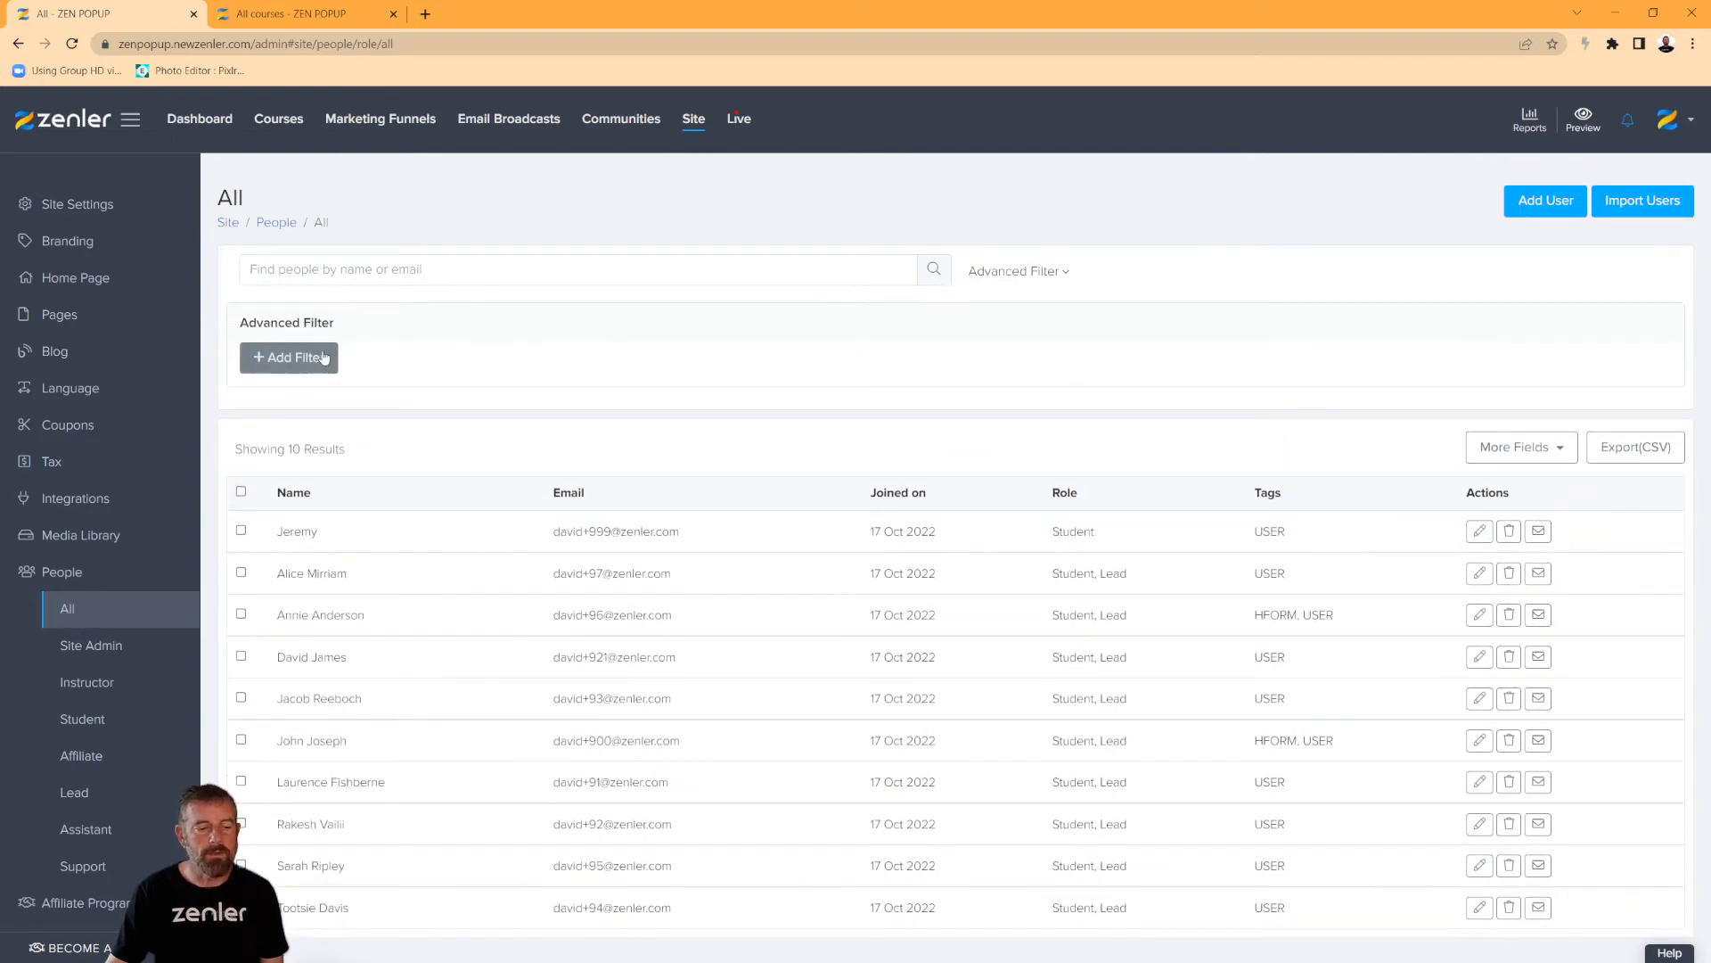
pyautogui.click(294, 357)
pyautogui.click(565, 361)
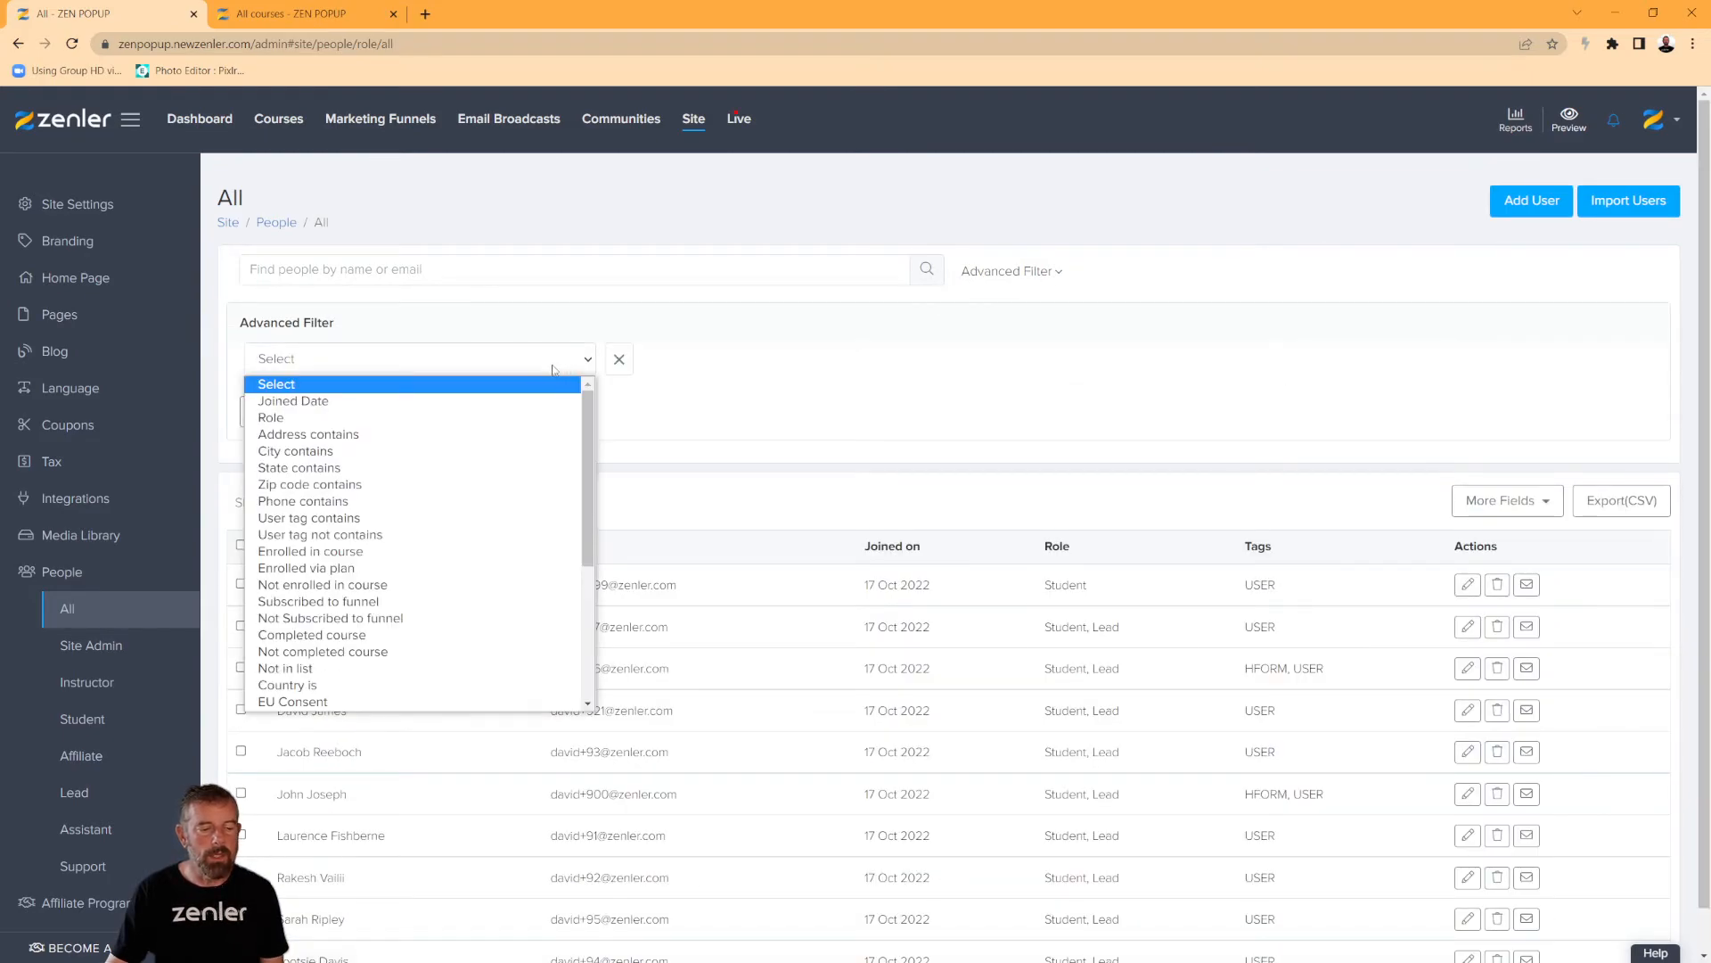
pyautogui.click(367, 518)
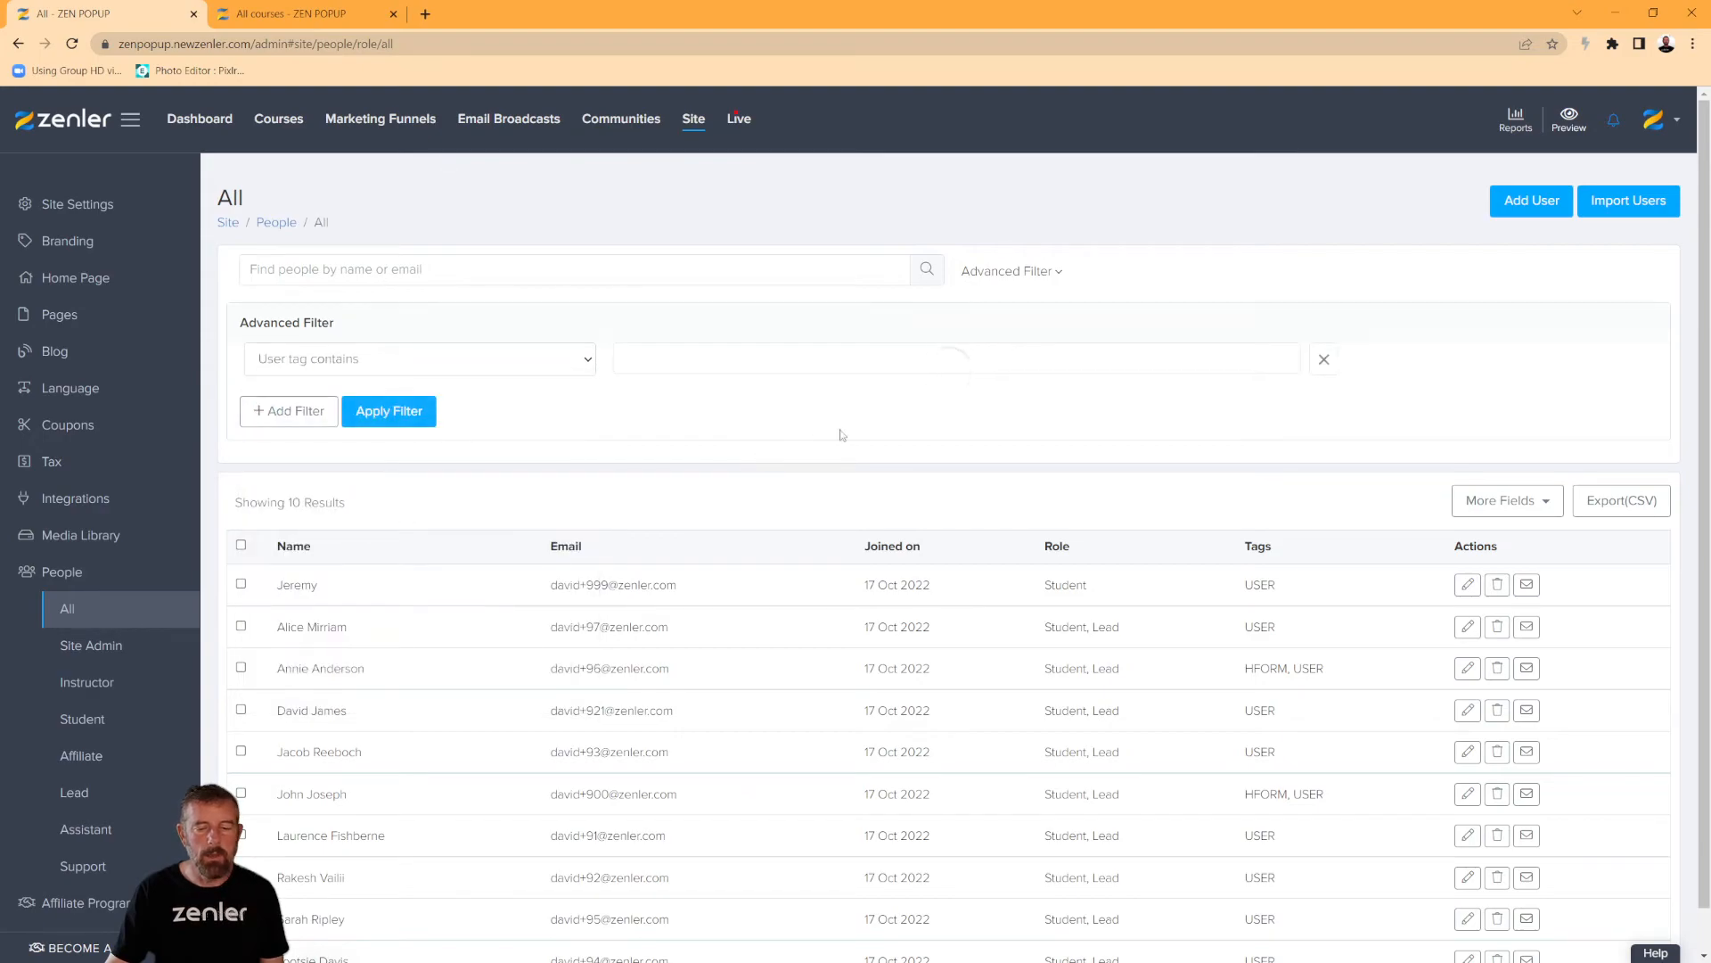
pyautogui.click(676, 387)
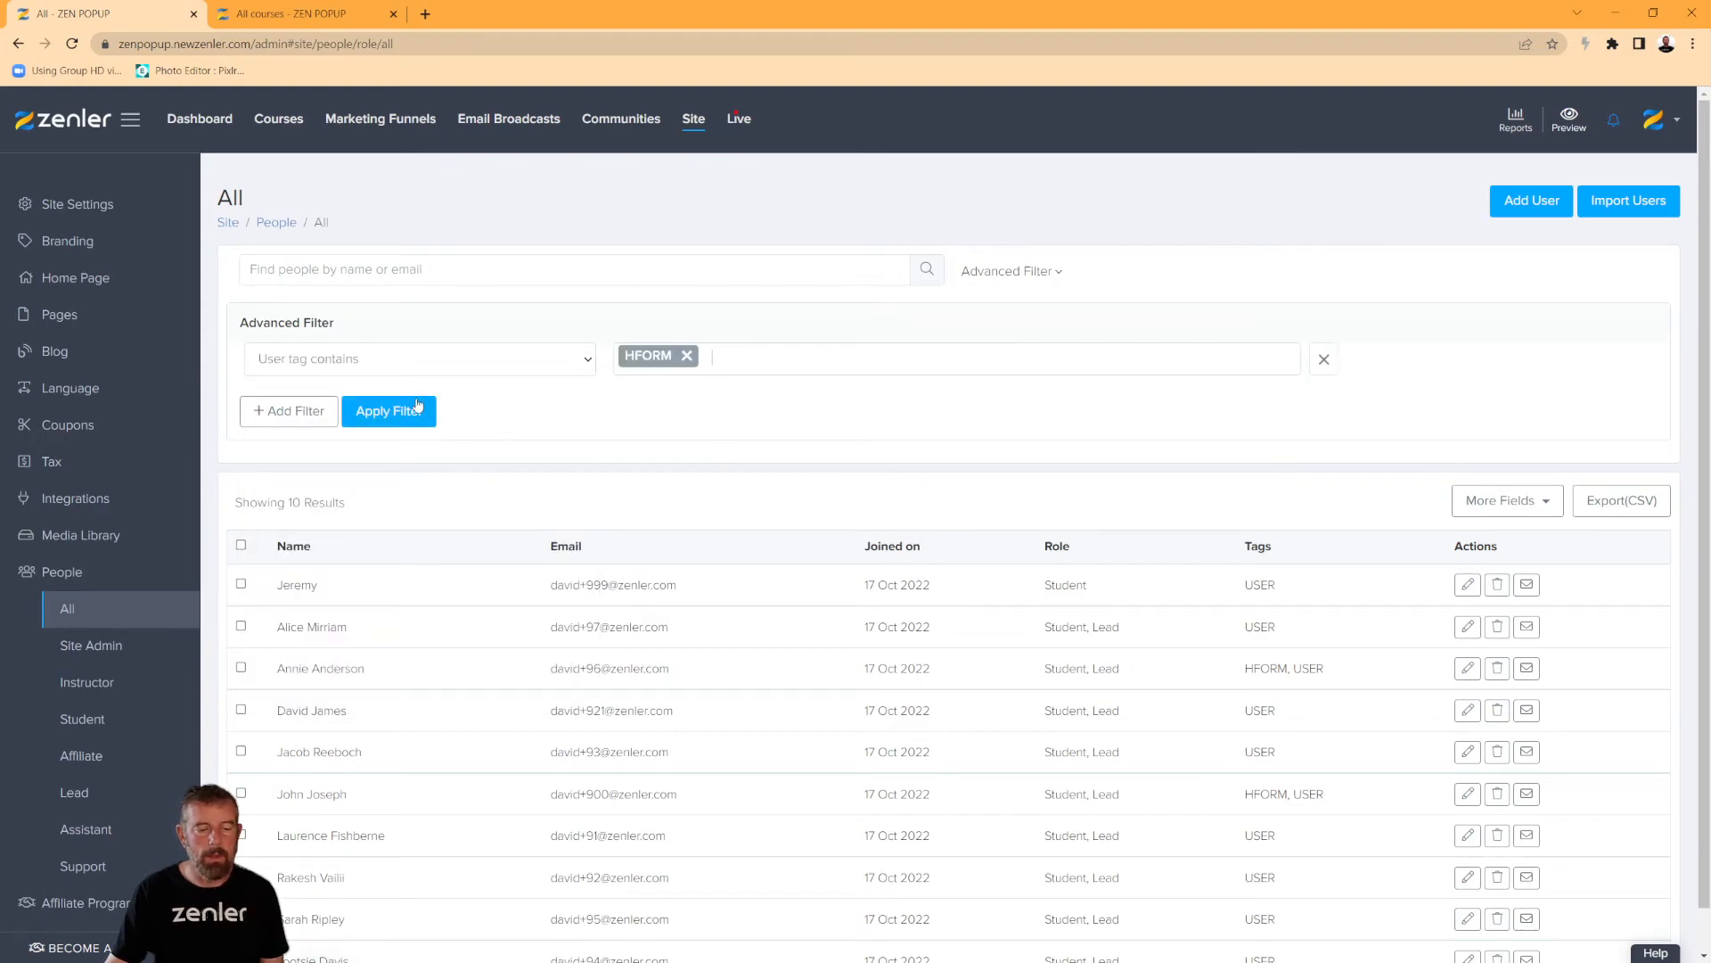
pyautogui.click(413, 417)
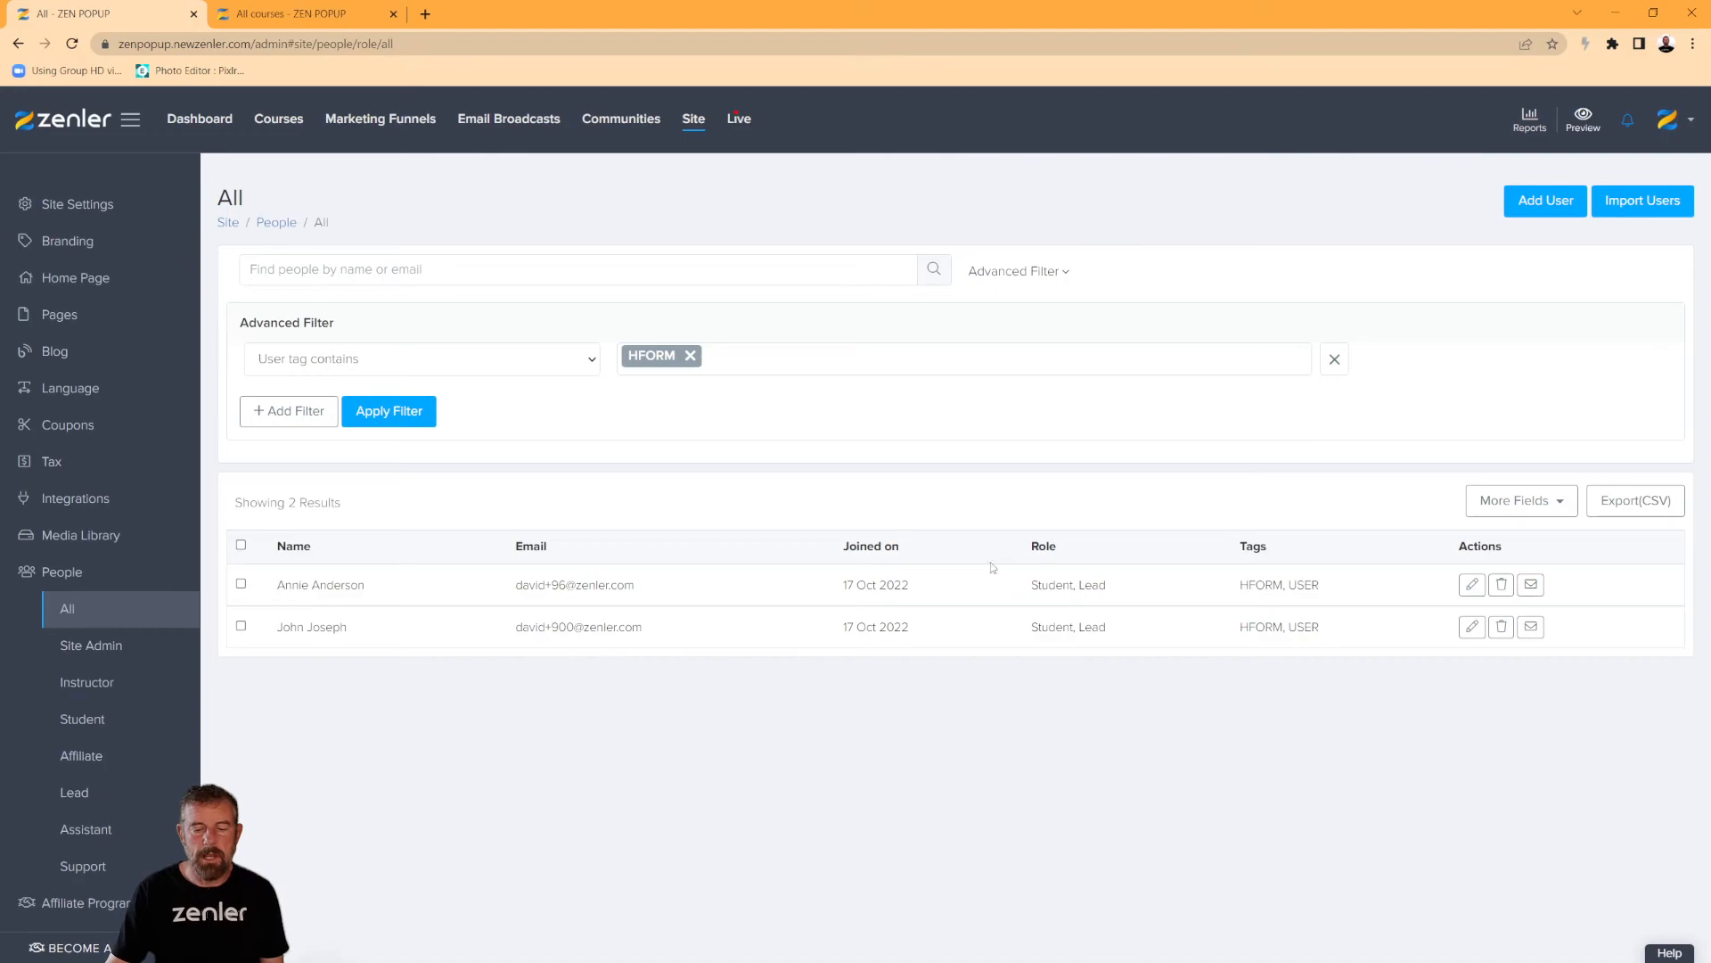
# - Enroll all the filtered HFORM users in the course Zenler the best Platform with the Price plan
pyautogui.click(241, 546)
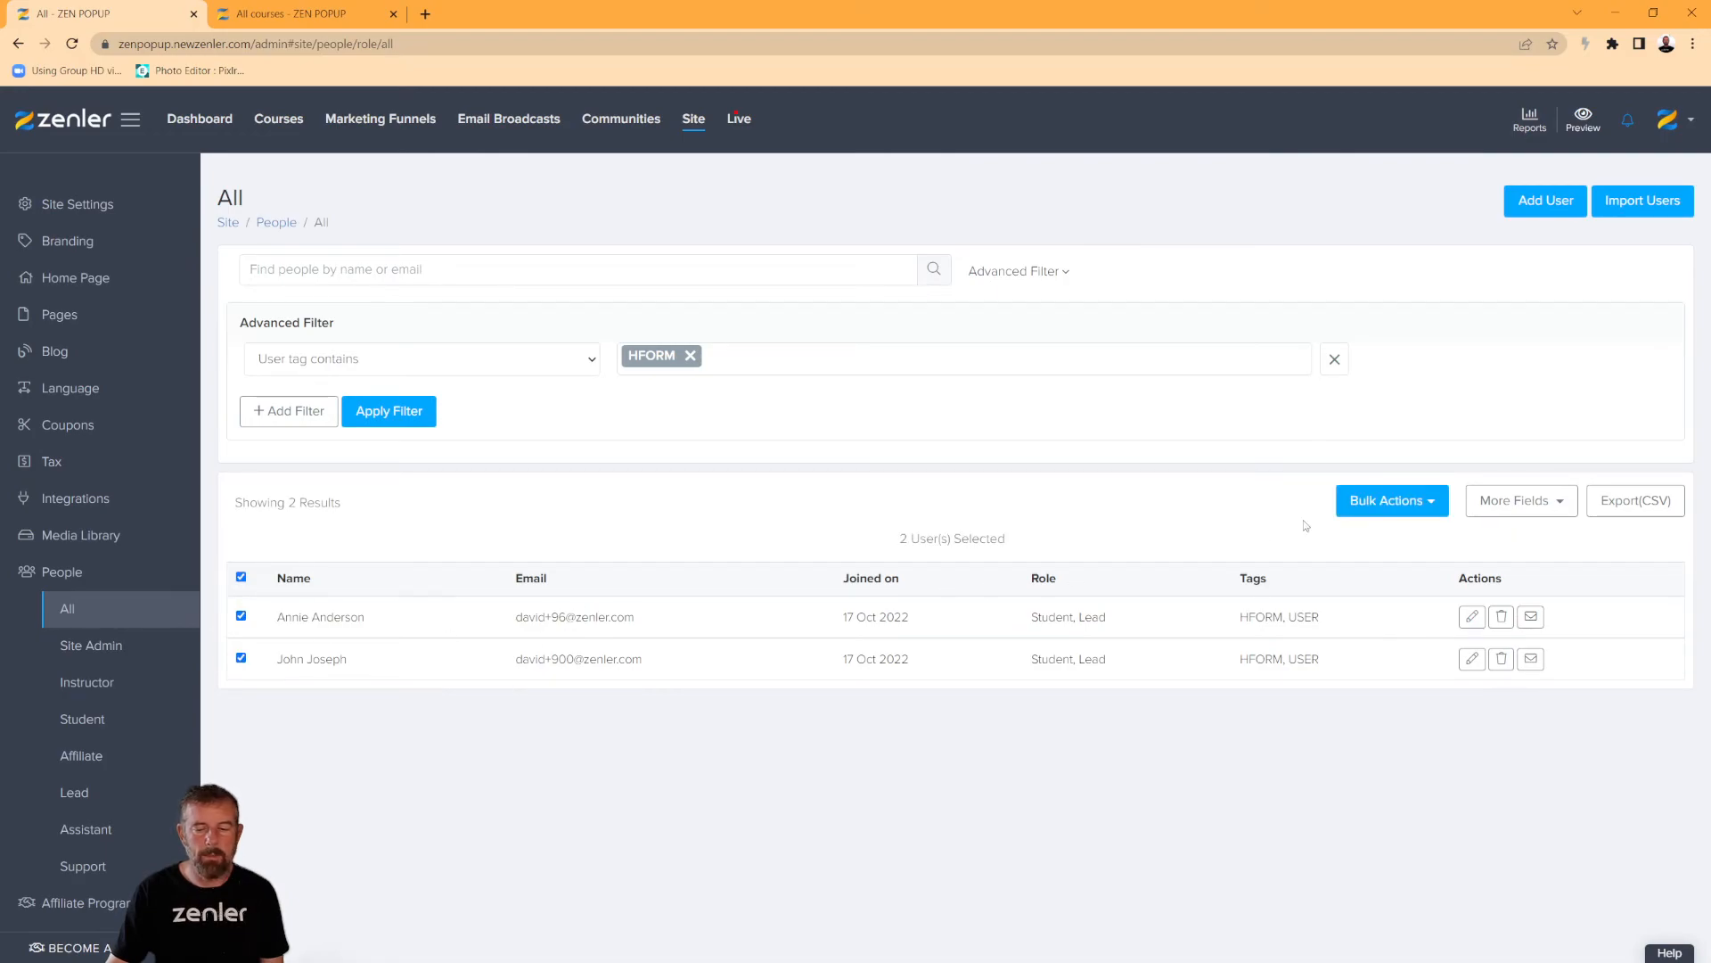
pyautogui.click(1426, 505)
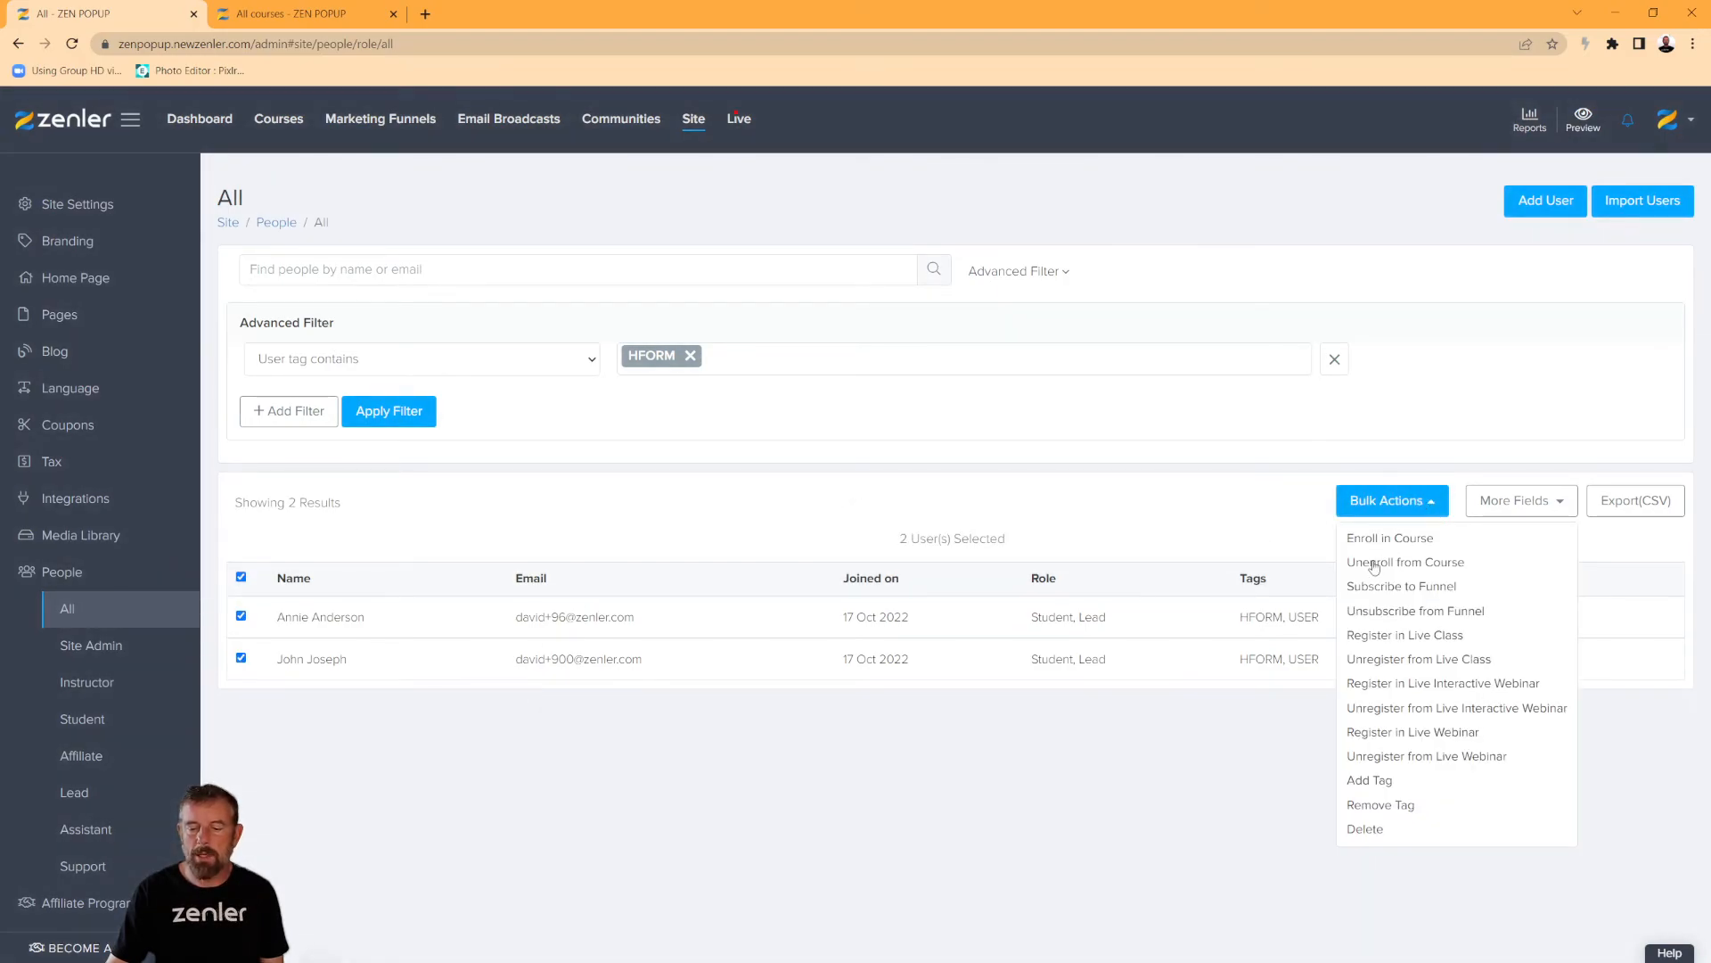
pyautogui.click(1380, 539)
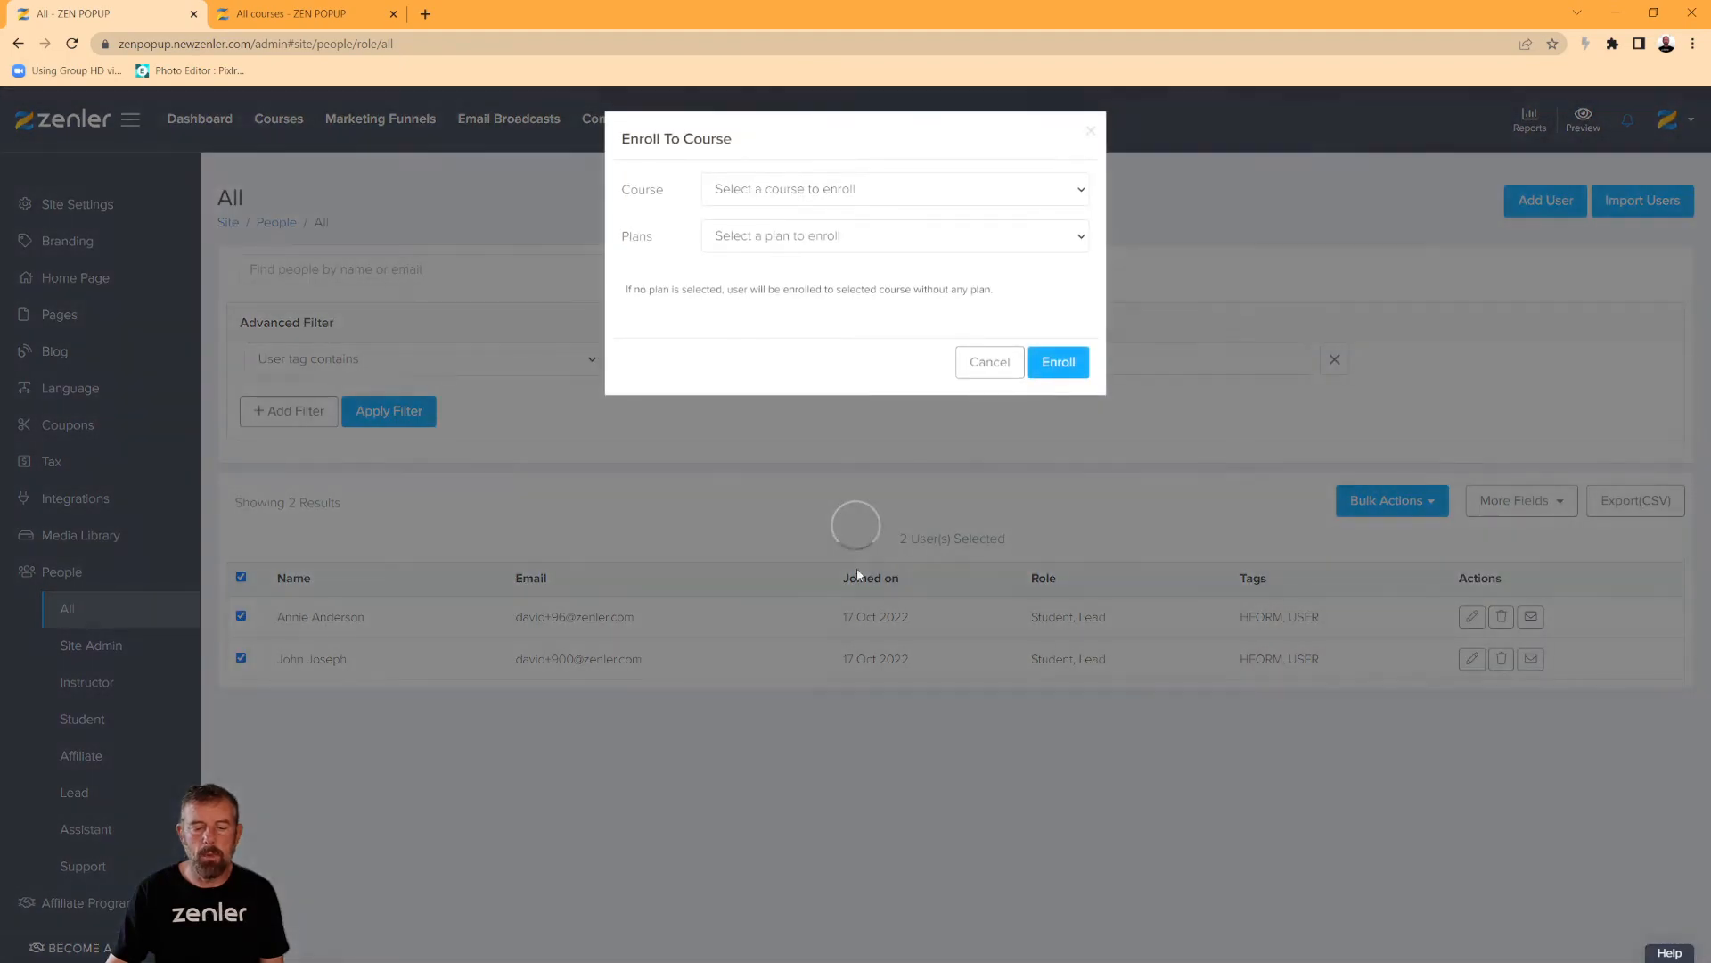
pyautogui.click(920, 198)
pyautogui.click(886, 229)
pyautogui.click(871, 235)
pyautogui.click(796, 279)
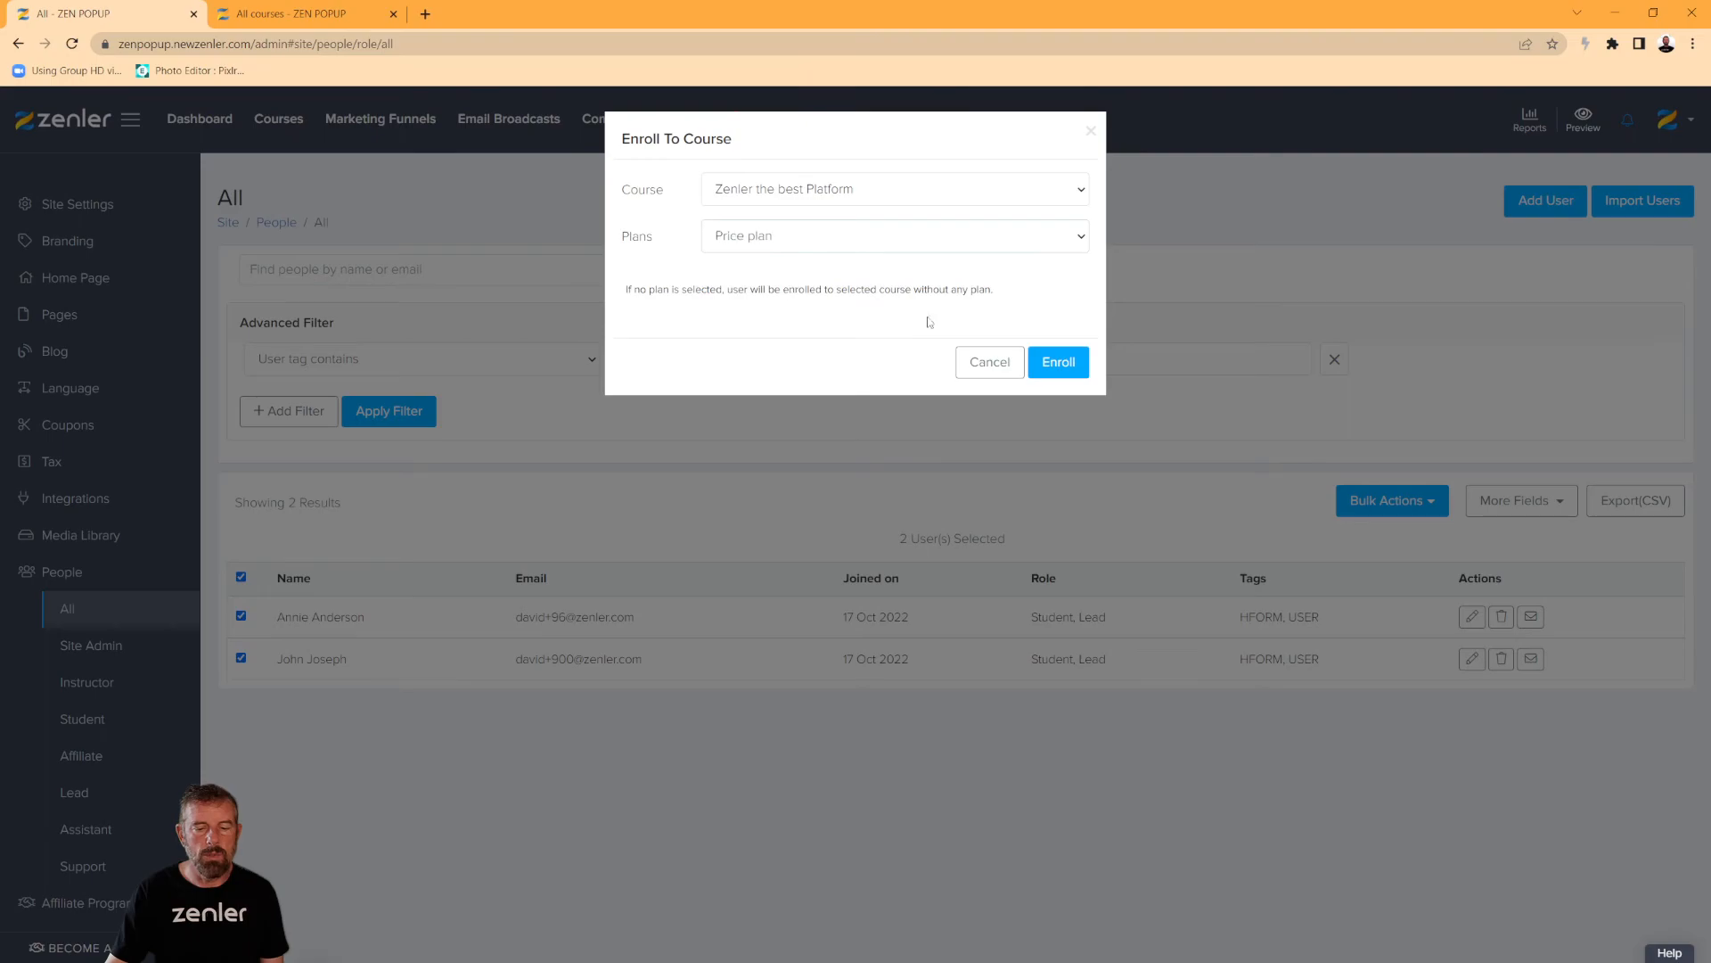
pyautogui.click(1053, 362)
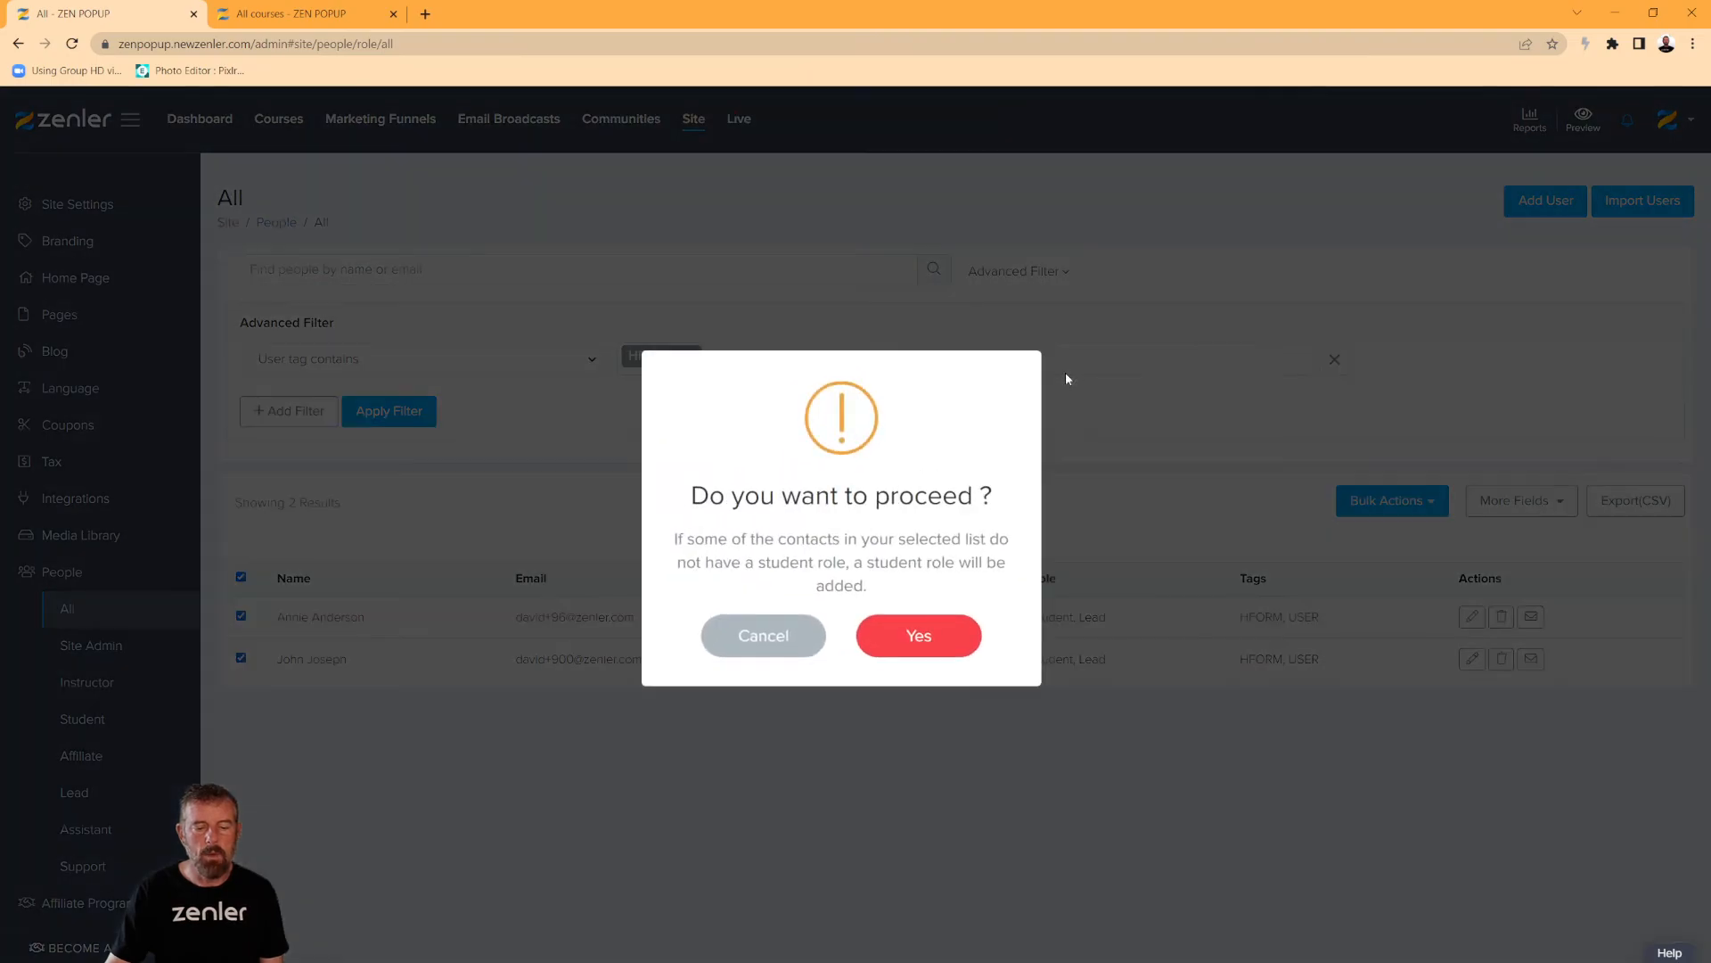
pyautogui.click(919, 634)
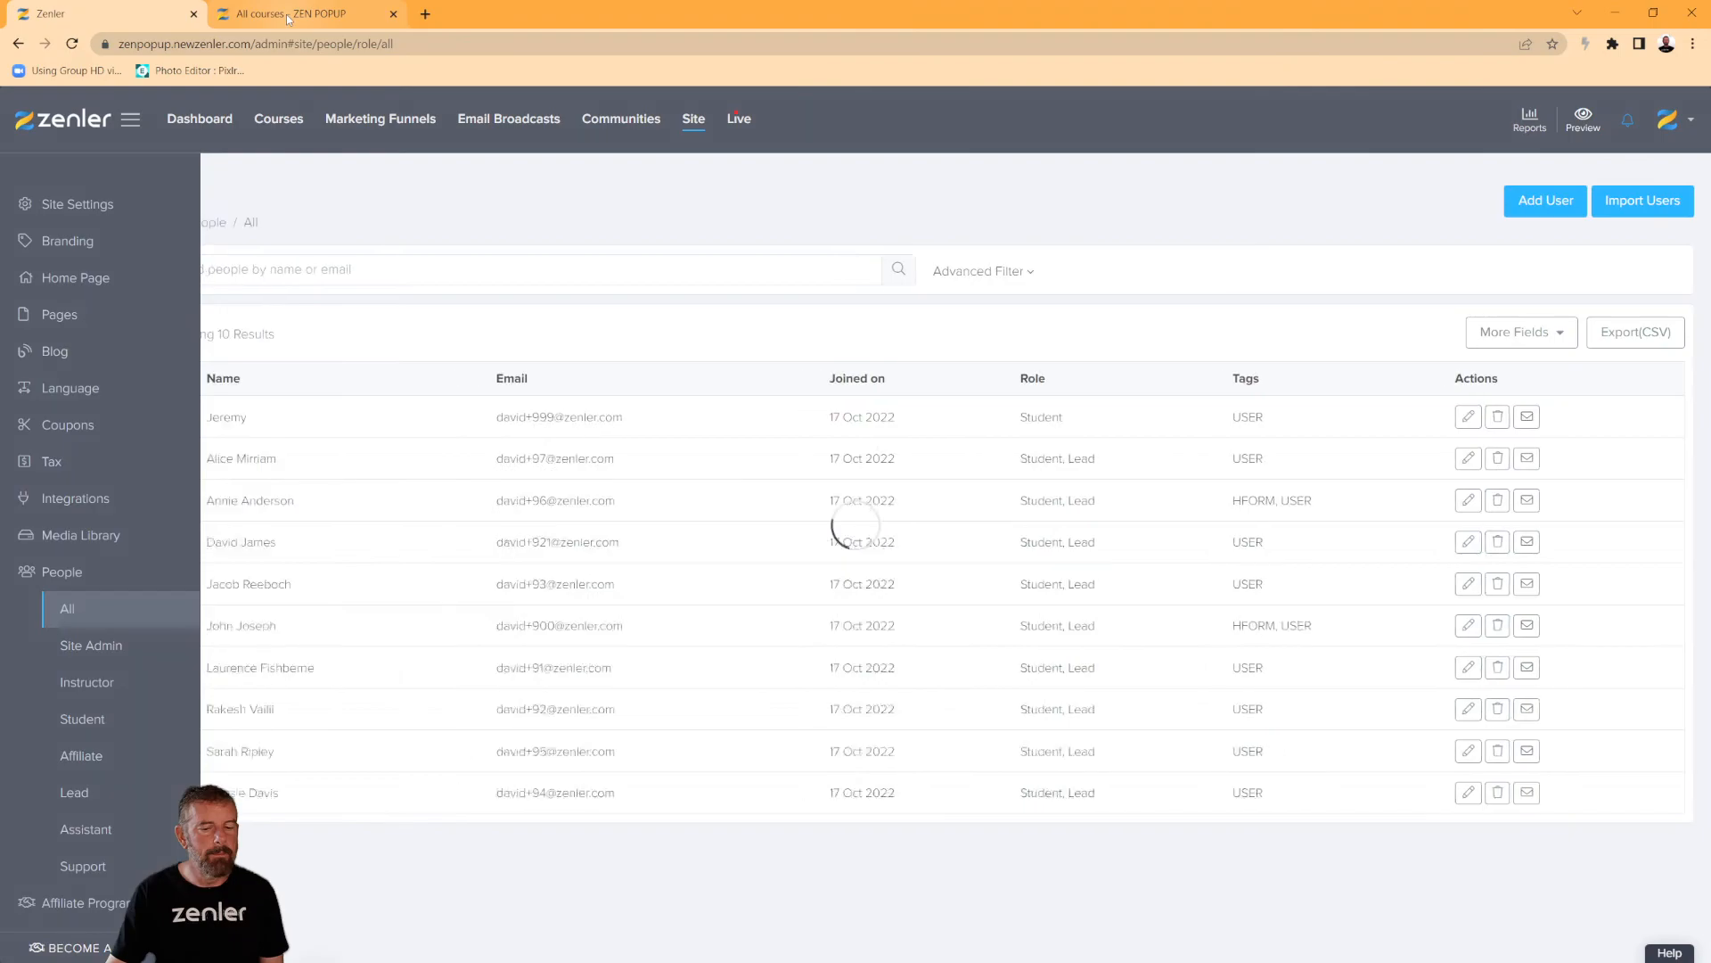
# - Reload the Courses page to check the course's enrollments, and return to the people list
pyautogui.click(287, 15)
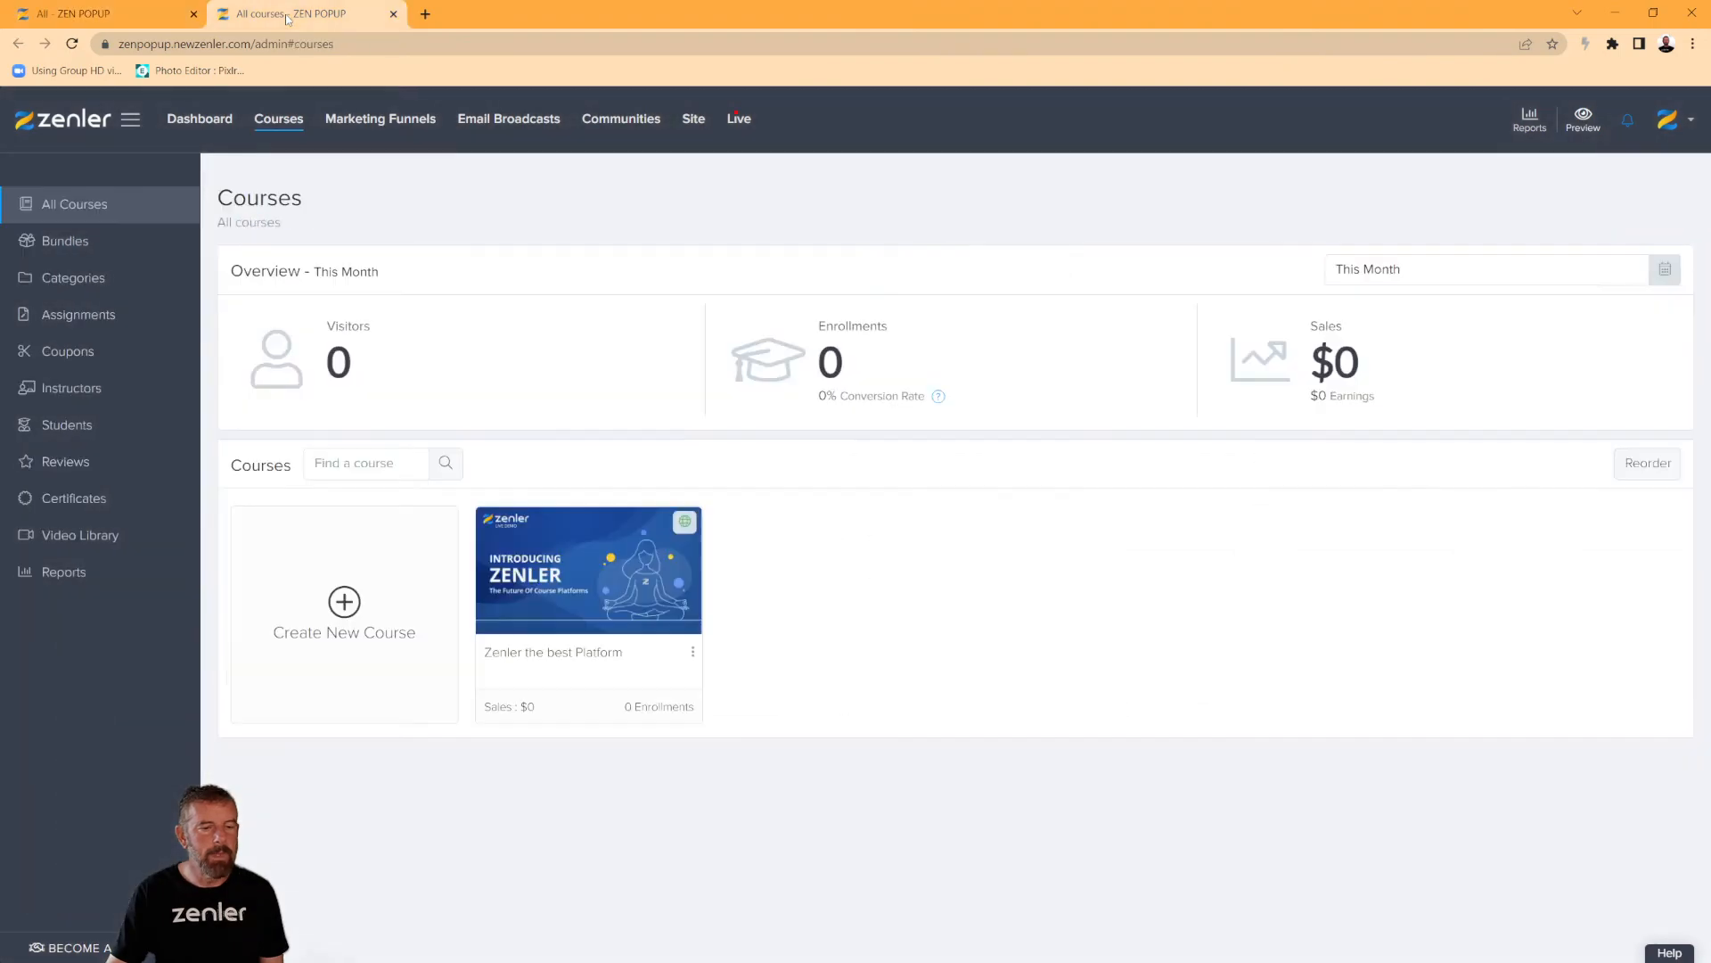
pyautogui.click(71, 44)
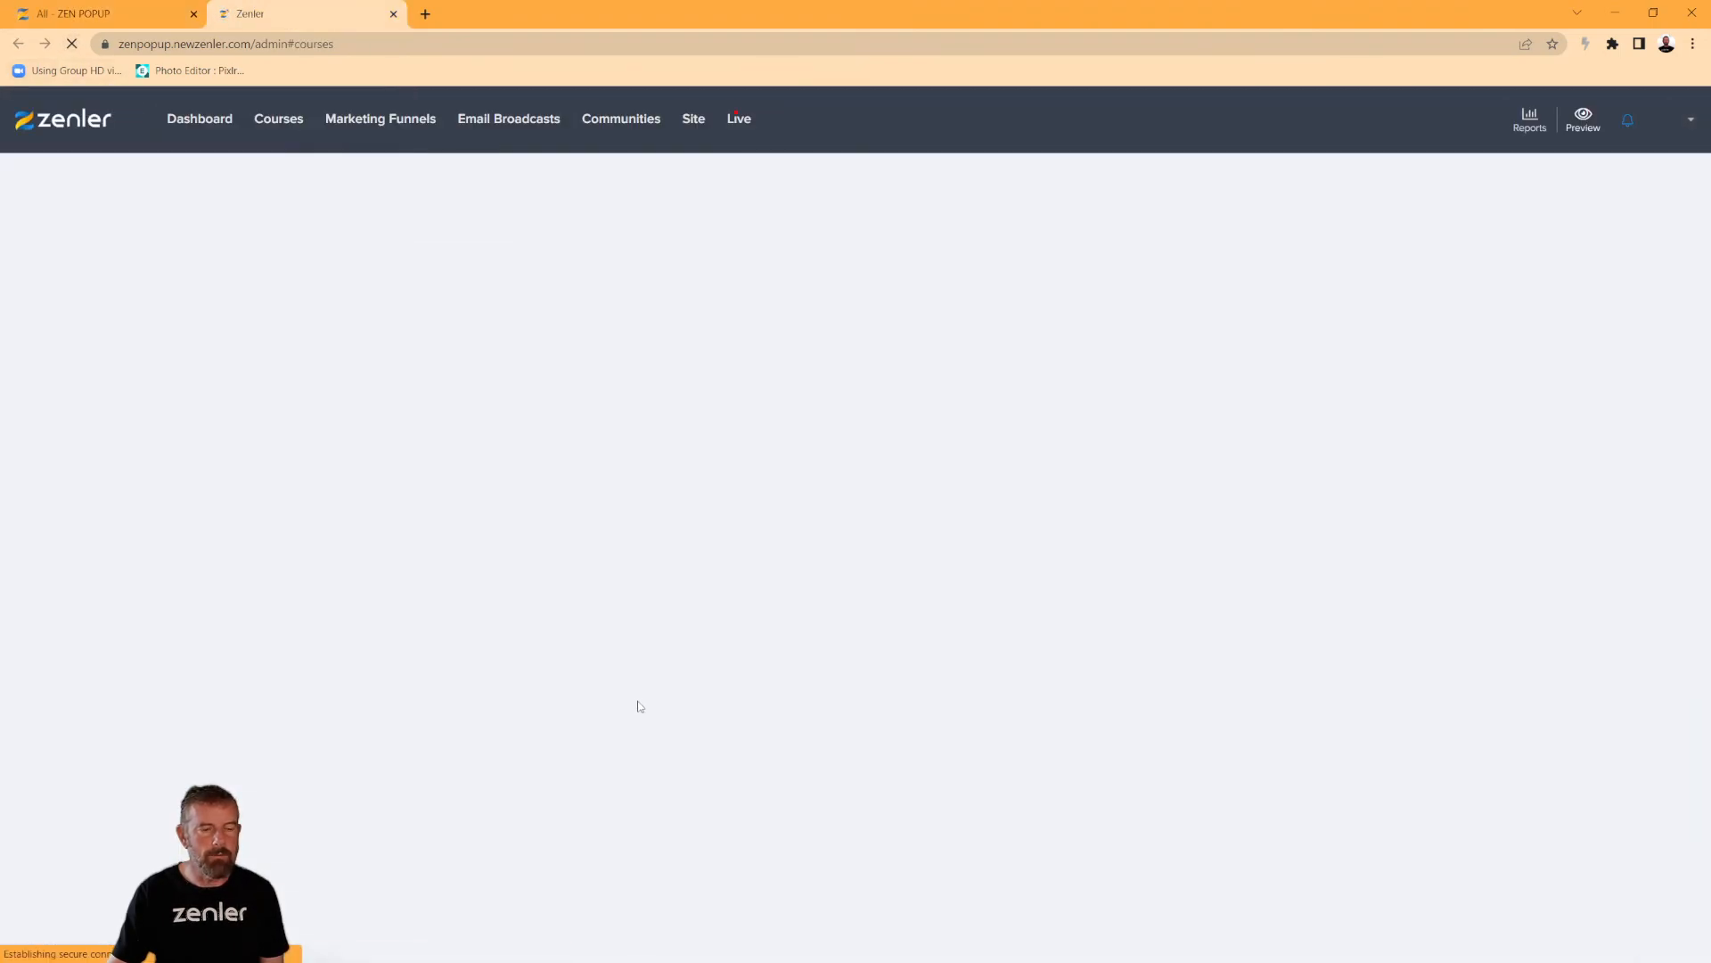
pyautogui.hotkey('ctrl', '1')
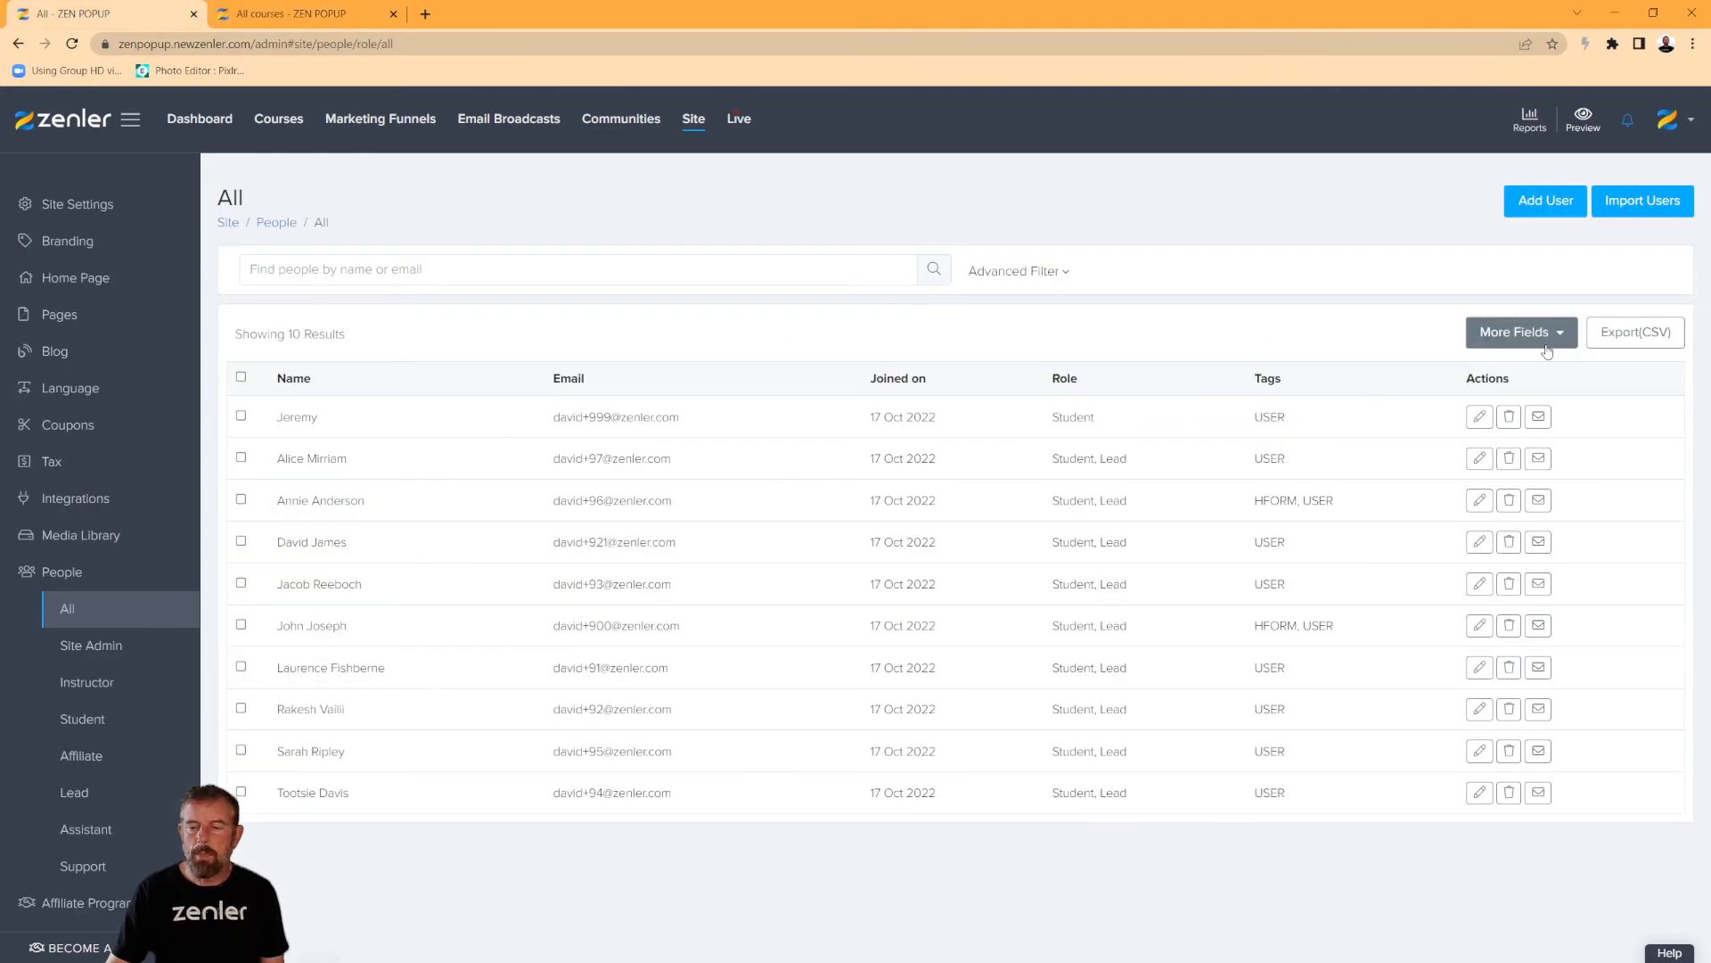
# - Select all users in the people list, review the available bulk actions, and clear the selection
pyautogui.click(240, 378)
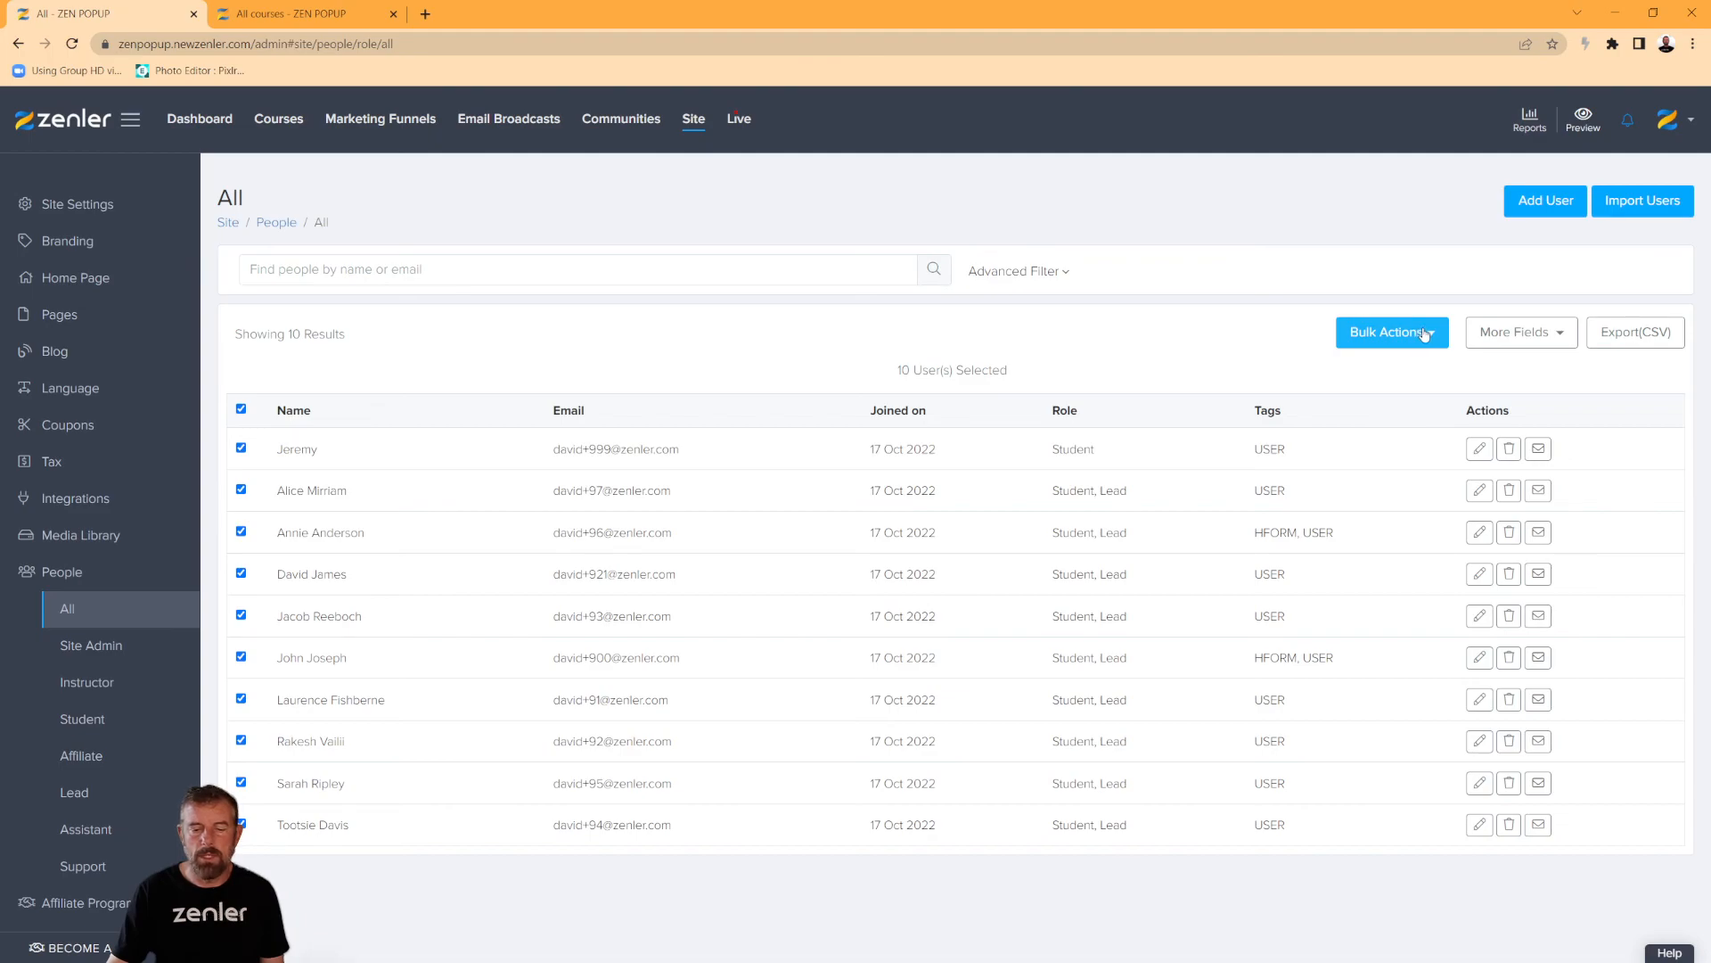
pyautogui.click(1426, 334)
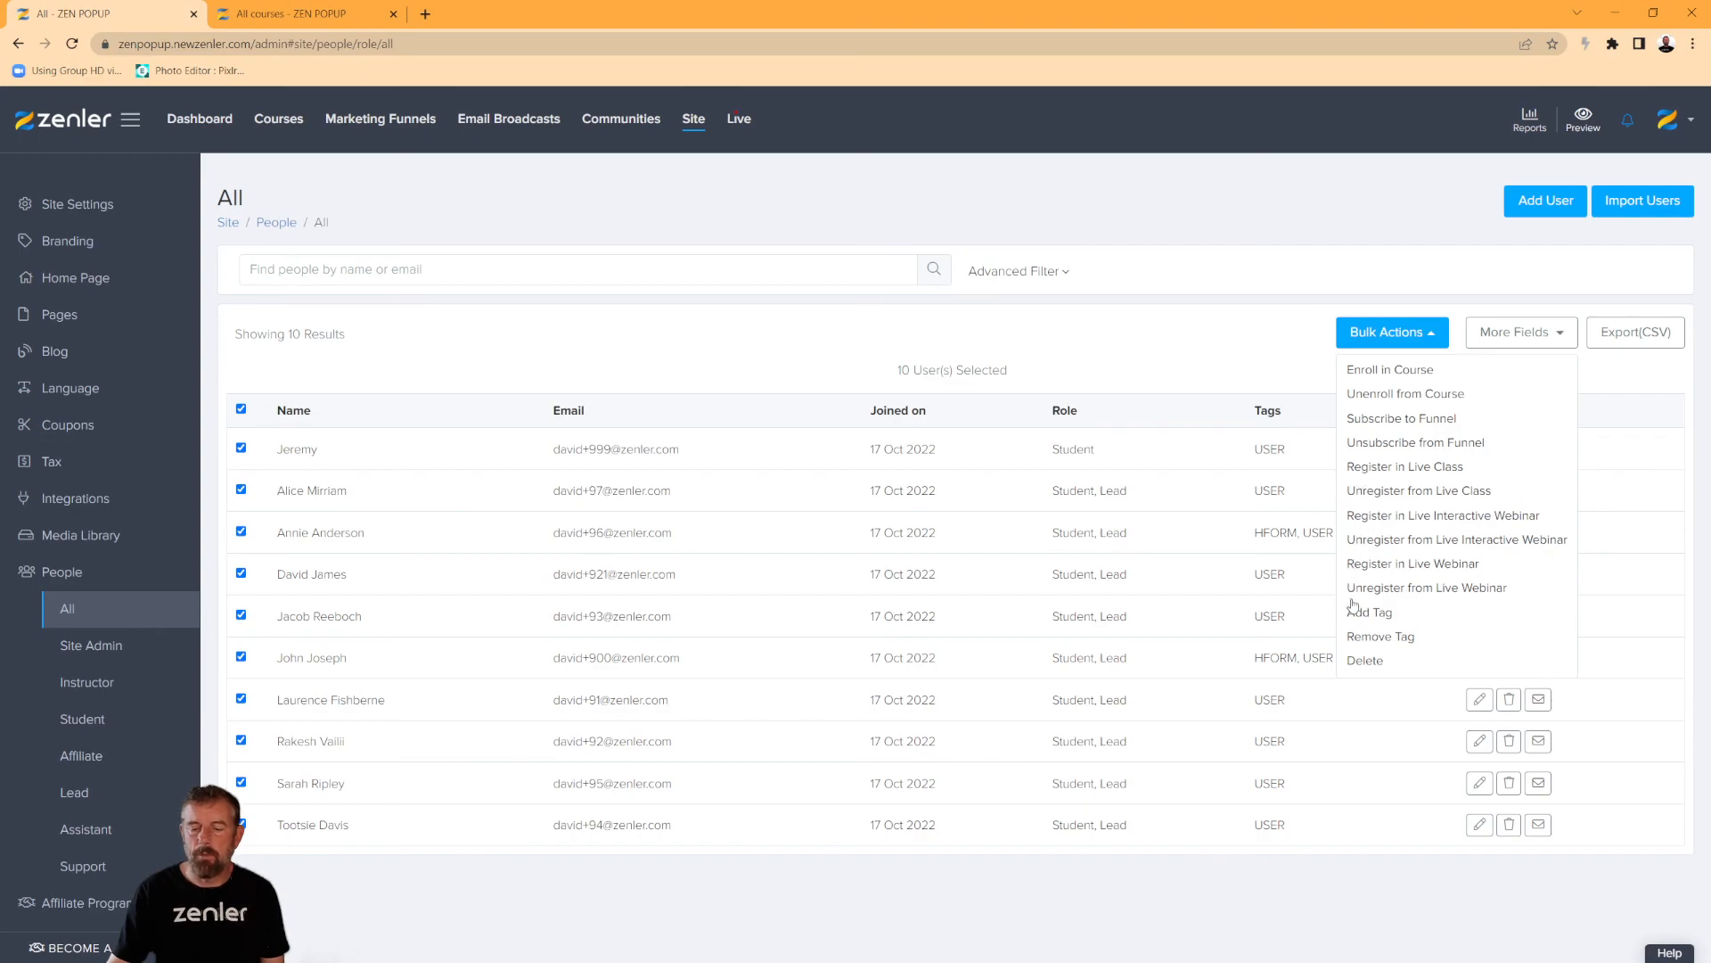
pyautogui.click(1077, 917)
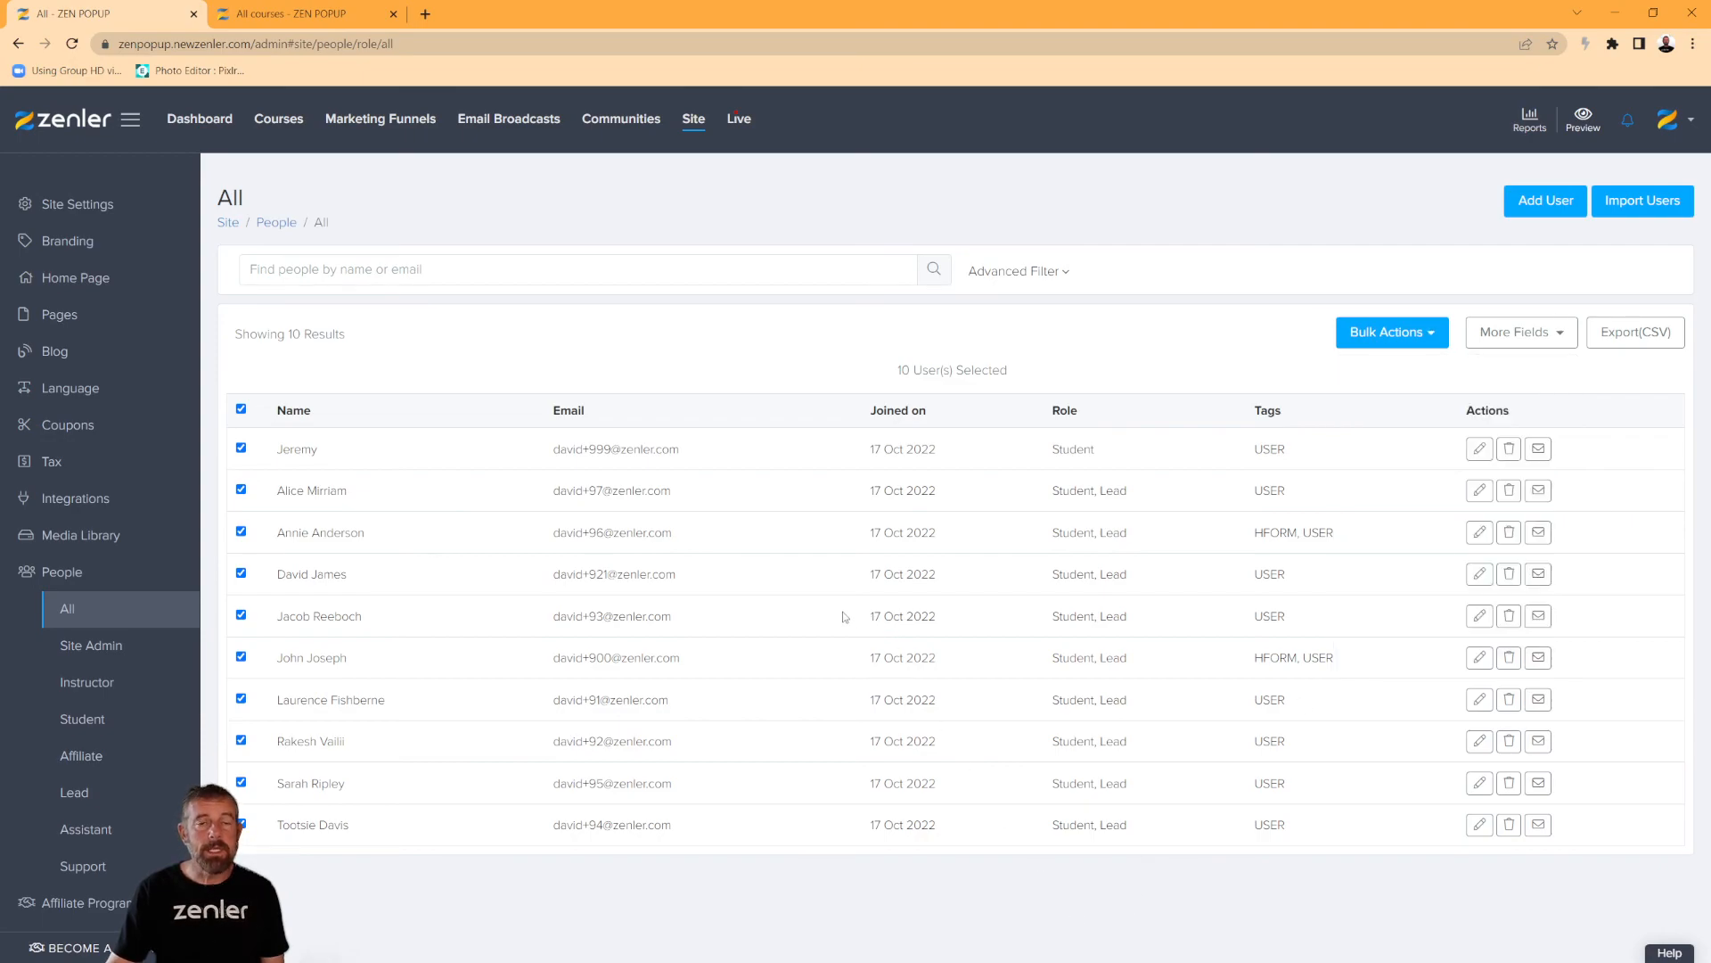
pyautogui.click(240, 410)
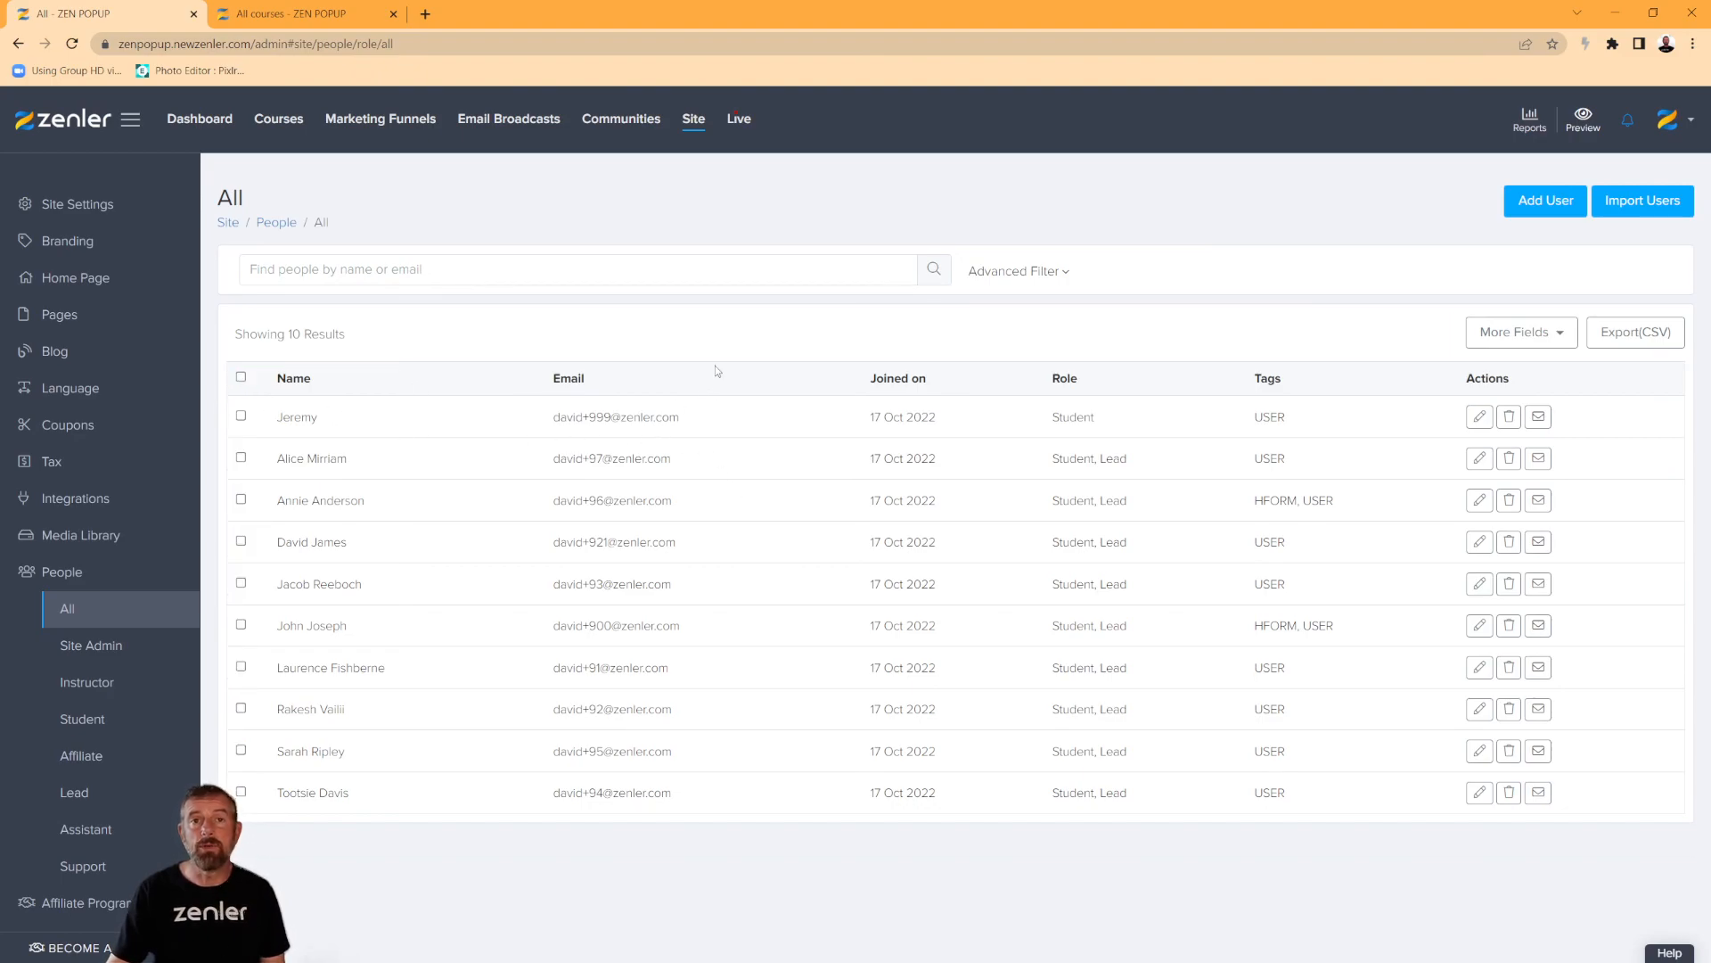